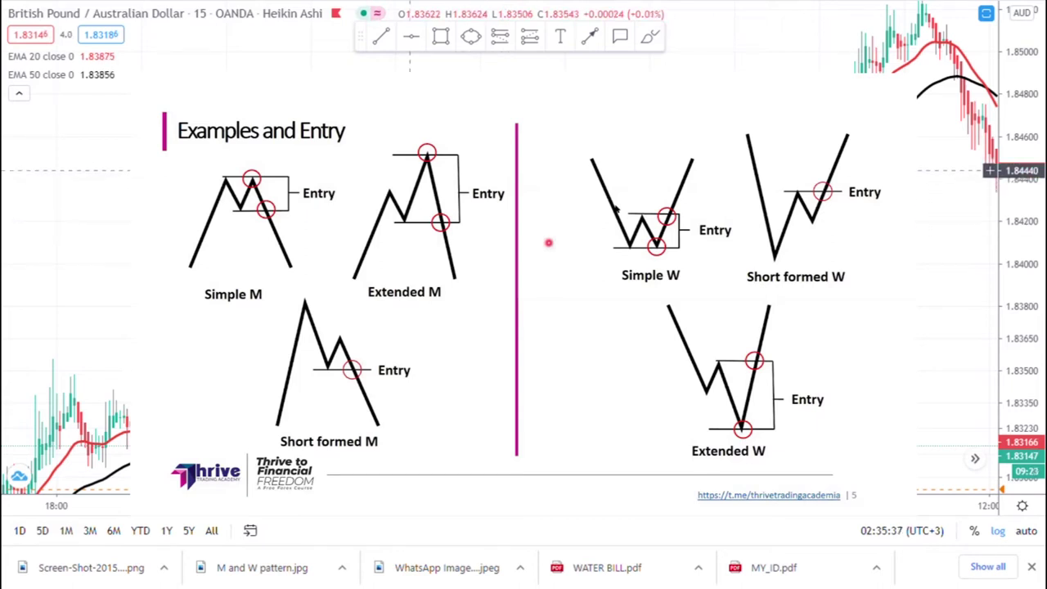
Pan the GBP/AUD 15-minute Heikin Ashi chart back to show the 20–22 Oct bars
drag(467, 188, 495, 187)
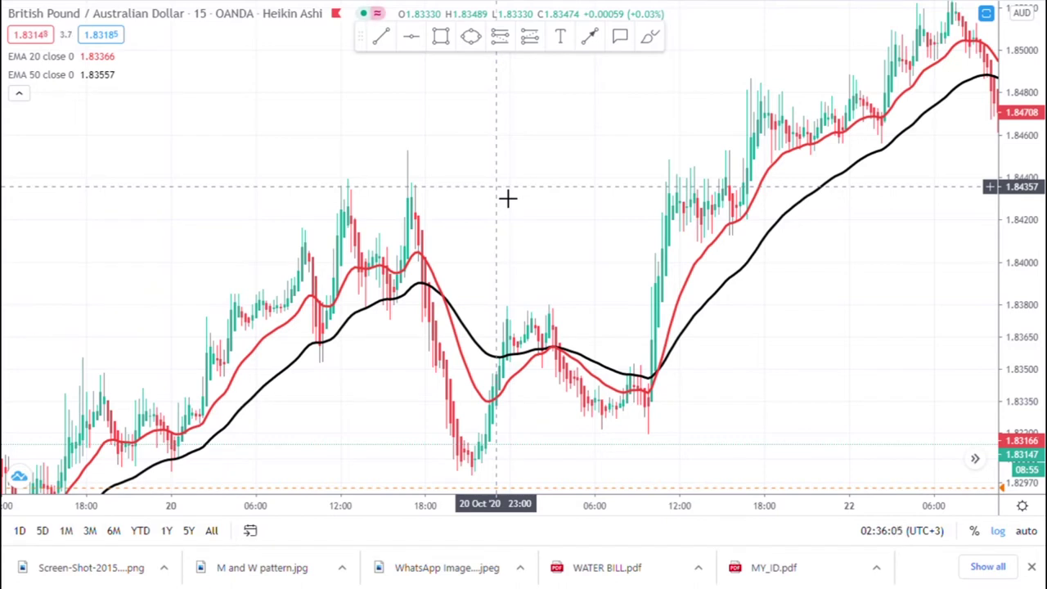
Zoom in and pan back to frame 18–21 Oct, where EMA 20 crosses above EMA 50
drag(475, 248, 421, 249)
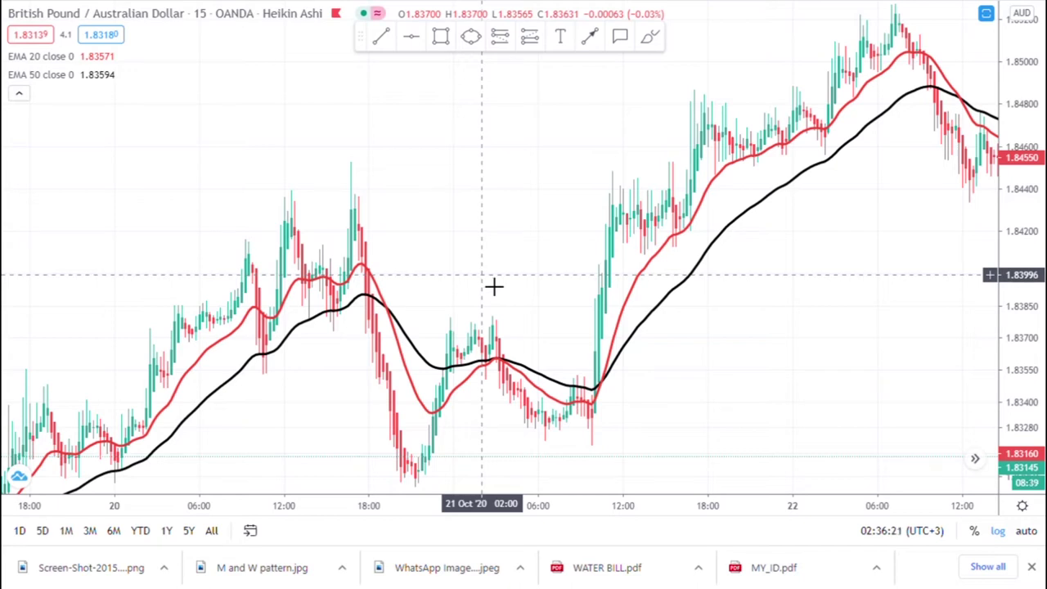
scroll(493, 286, up, 2)
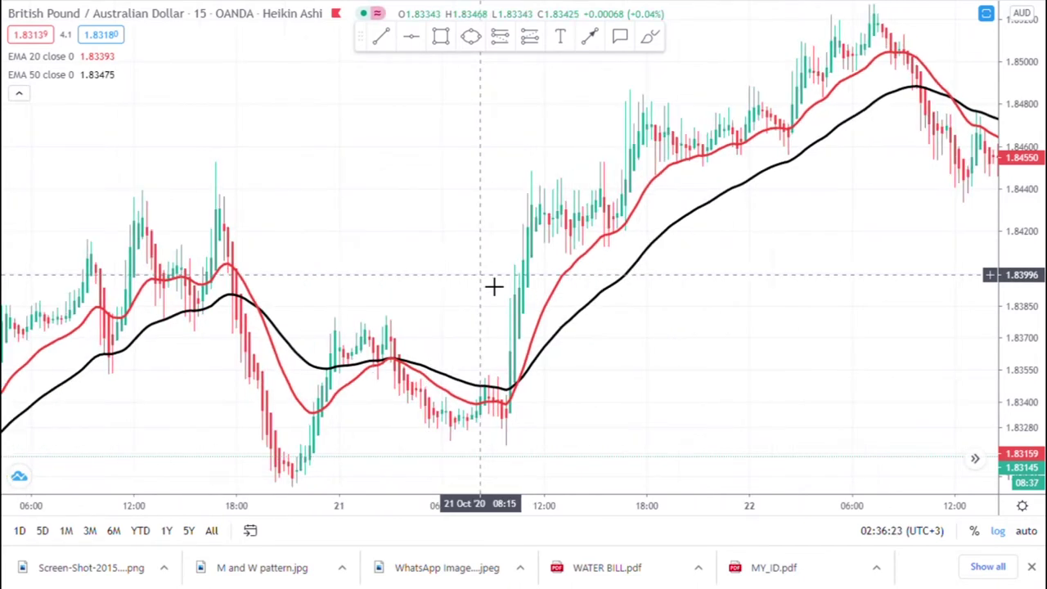
drag(367, 245, 346, 246)
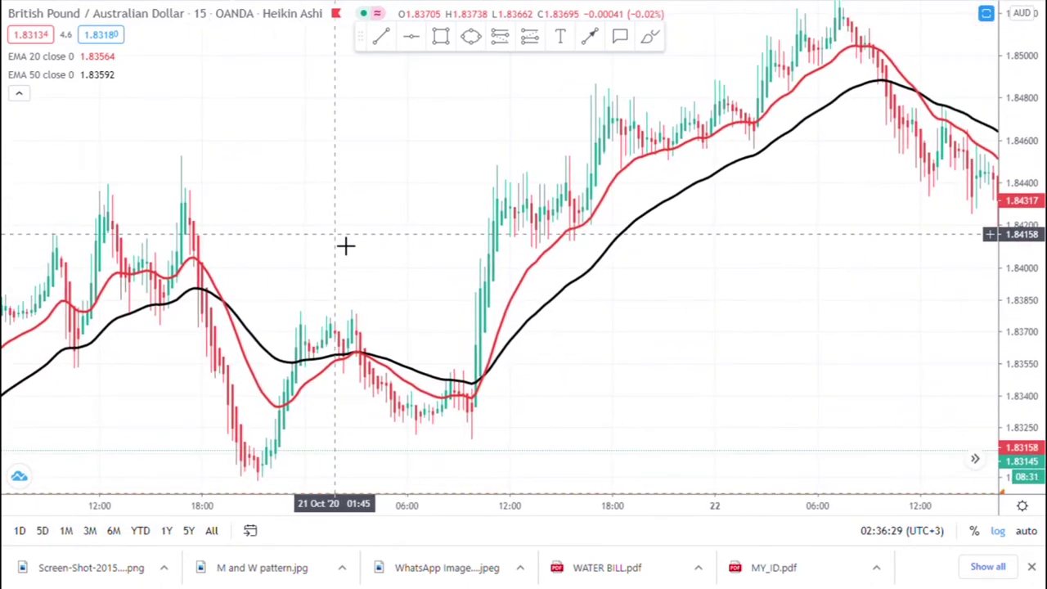
drag(297, 215, 395, 244)
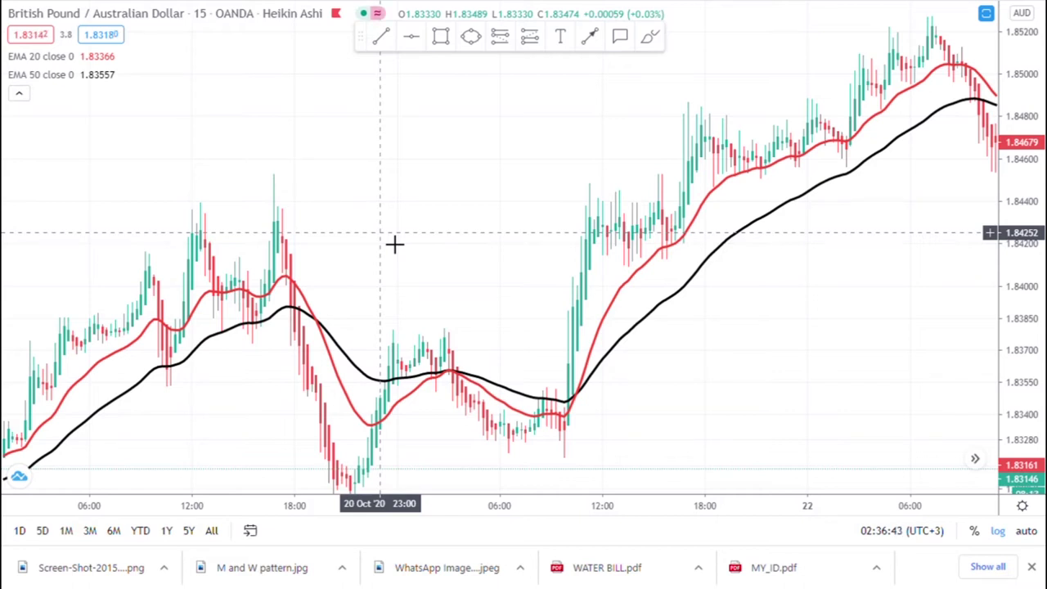
drag(400, 276, 565, 227)
drag(358, 352, 442, 381)
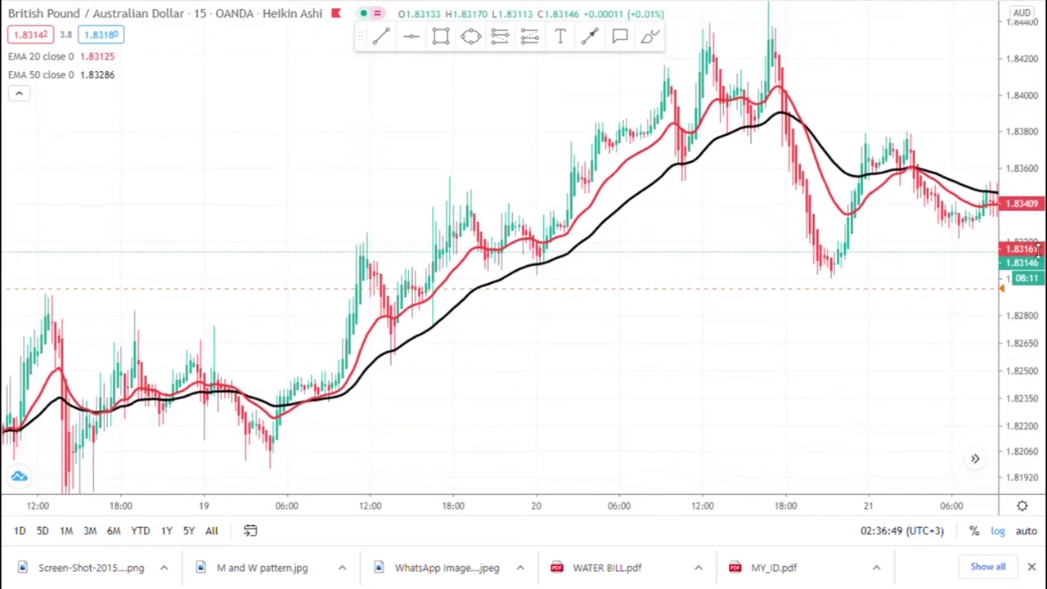
drag(683, 353, 627, 373)
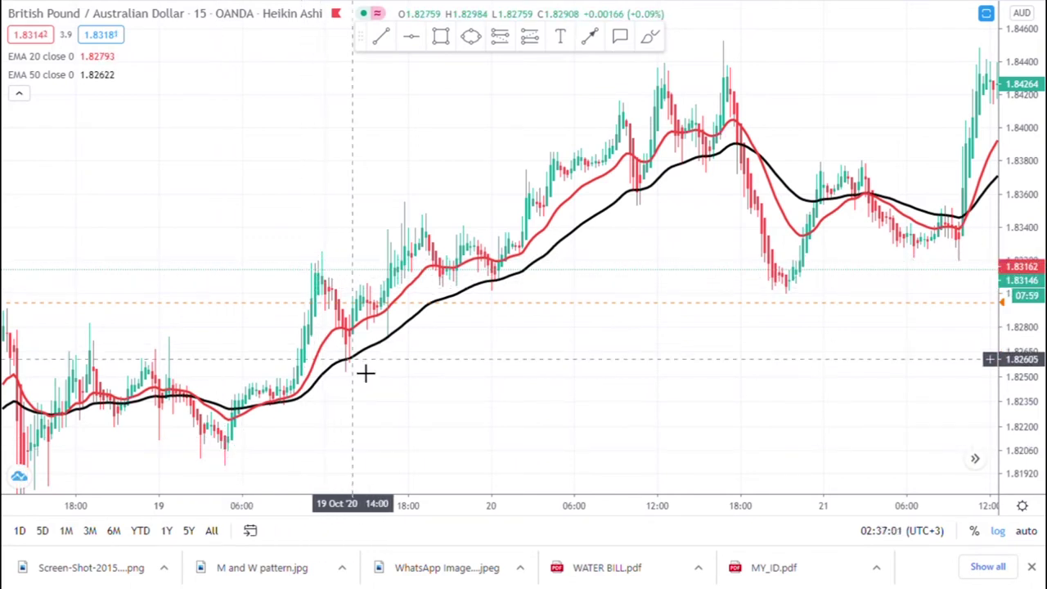
click(653, 38)
mouse_move(233, 432)
mouse_down()
mouse_move(246, 385)
mouse_move(318, 295)
mouse_move(327, 262)
mouse_move(350, 342)
mouse_up()
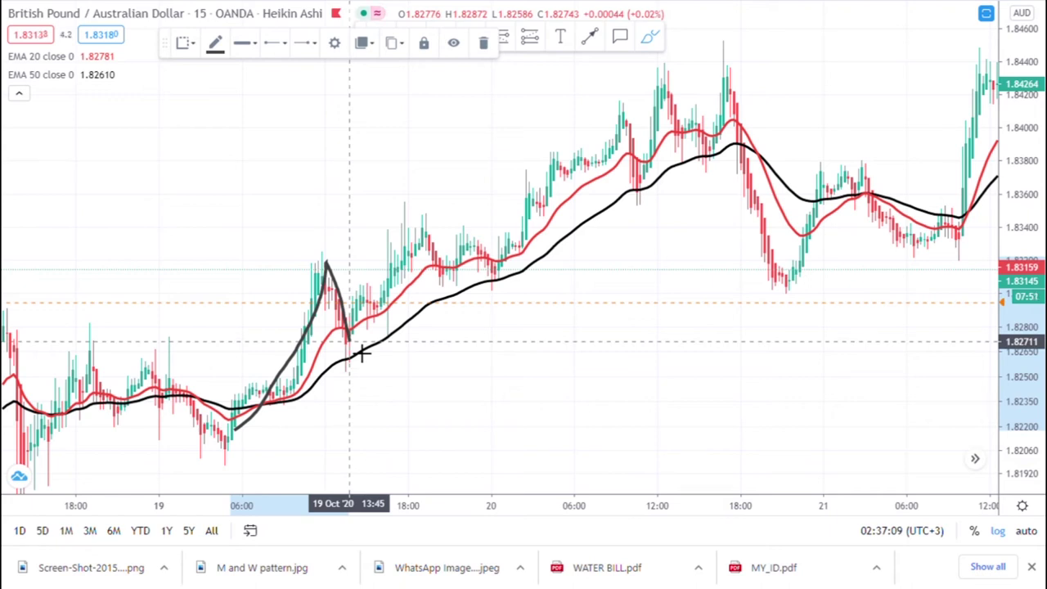
mouse_move(361, 350)
mouse_down()
mouse_move(395, 298)
mouse_move(417, 211)
mouse_move(449, 273)
mouse_up()
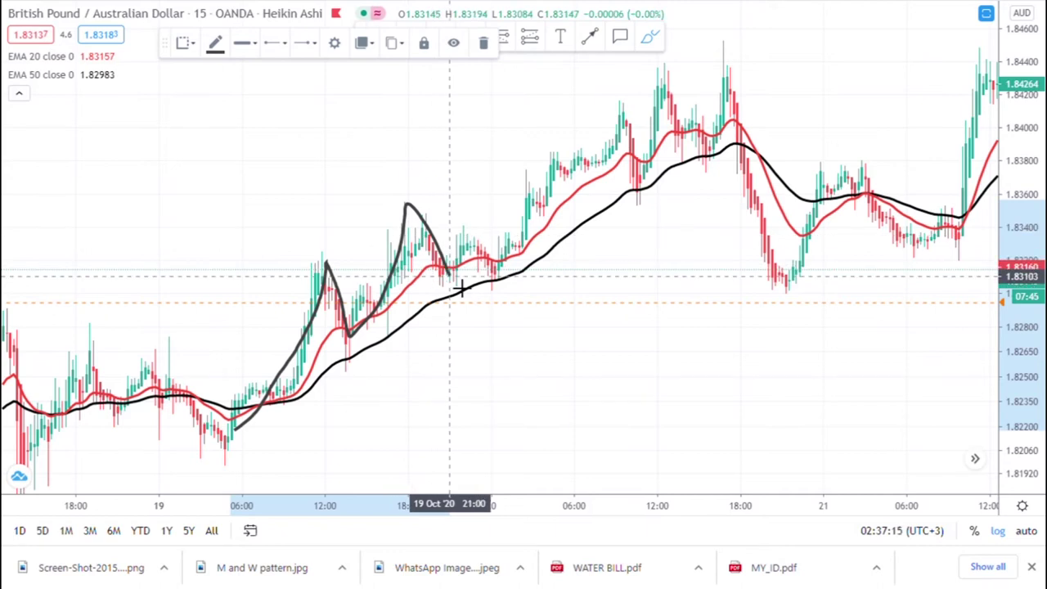
mouse_move(513, 255)
mouse_down()
mouse_move(526, 138)
mouse_move(542, 196)
mouse_move(612, 150)
mouse_move(619, 105)
mouse_move(629, 164)
mouse_move(647, 153)
mouse_move(665, 90)
mouse_move(700, 145)
mouse_move(720, 62)
mouse_up()
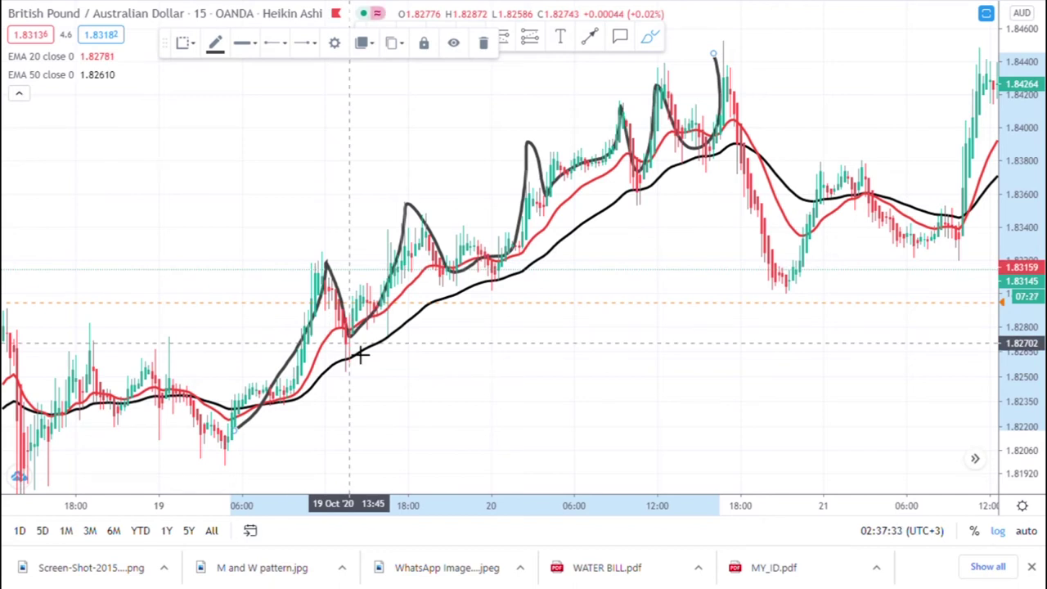
click(486, 44)
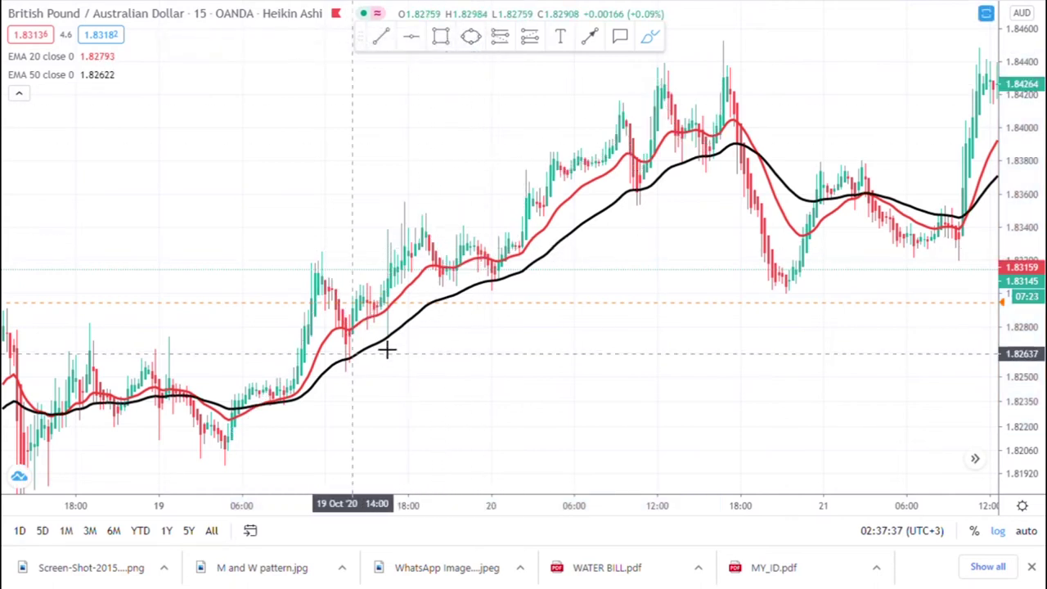
click(383, 37)
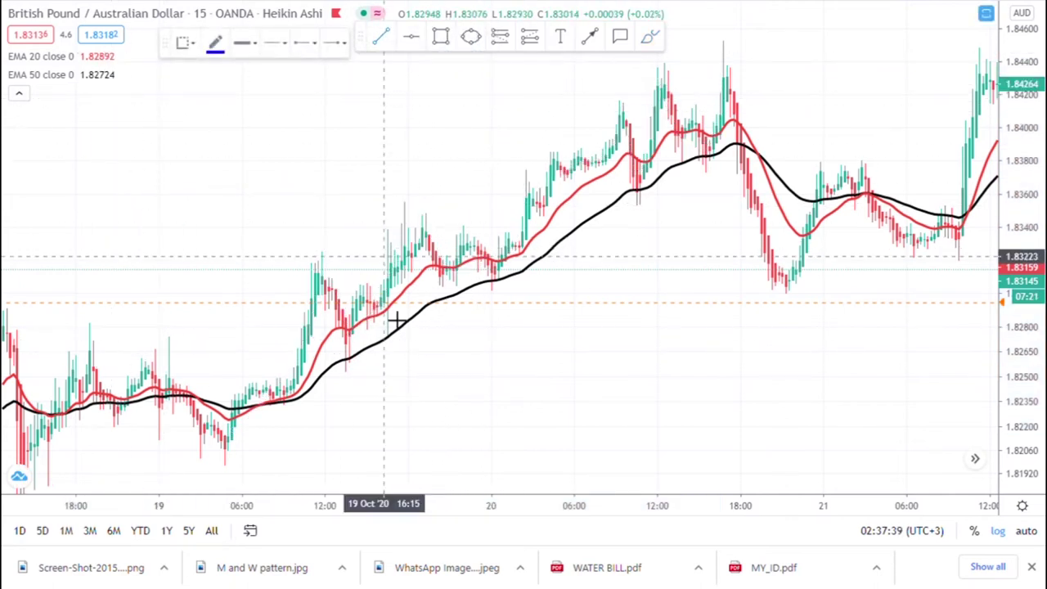
click(273, 410)
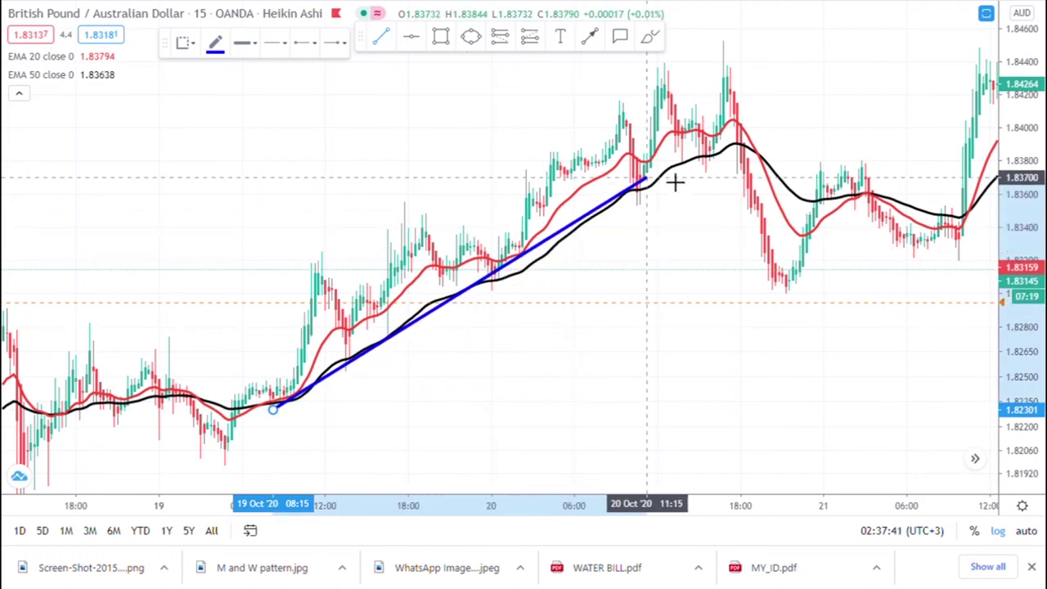
click(749, 136)
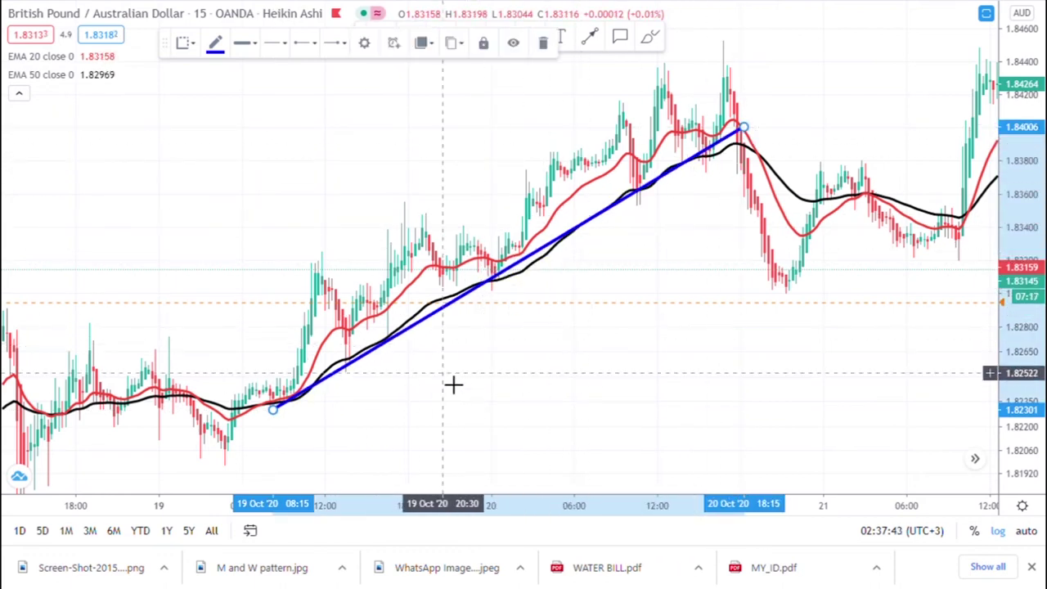
scroll(453, 384, up, 2)
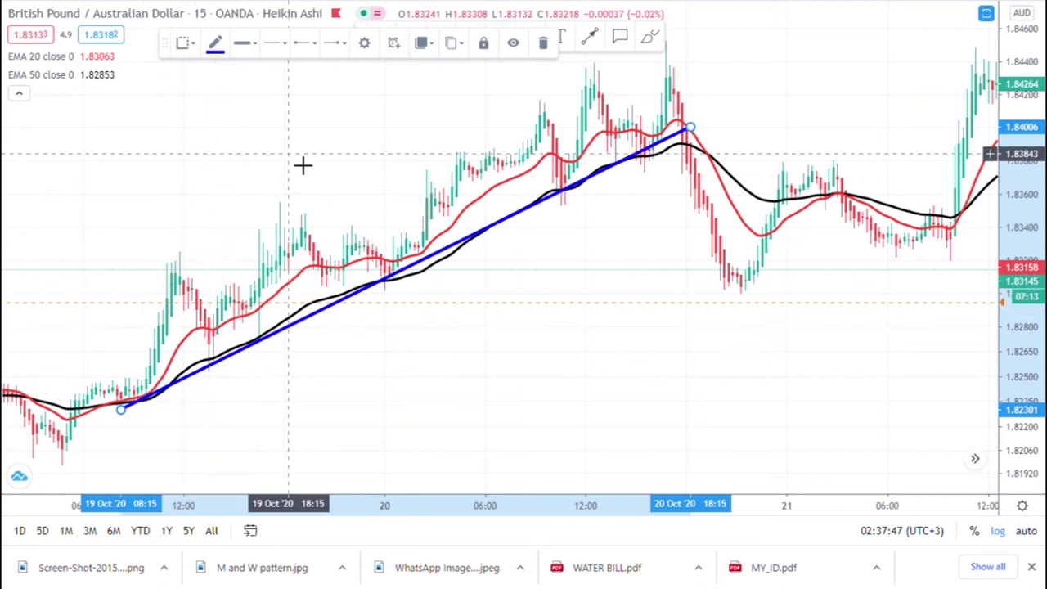
drag(368, 364, 462, 344)
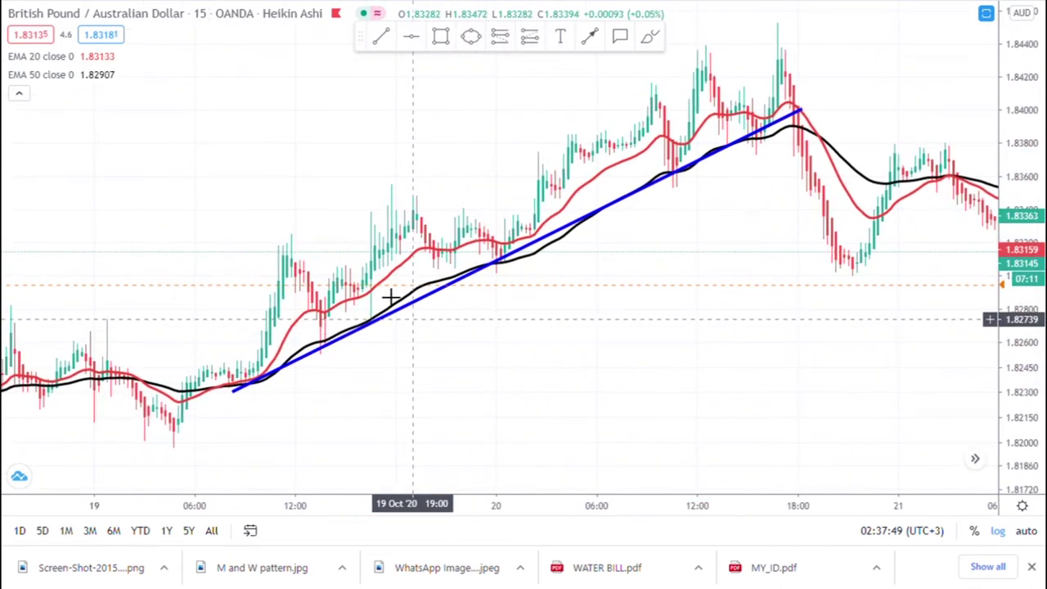
click(559, 229)
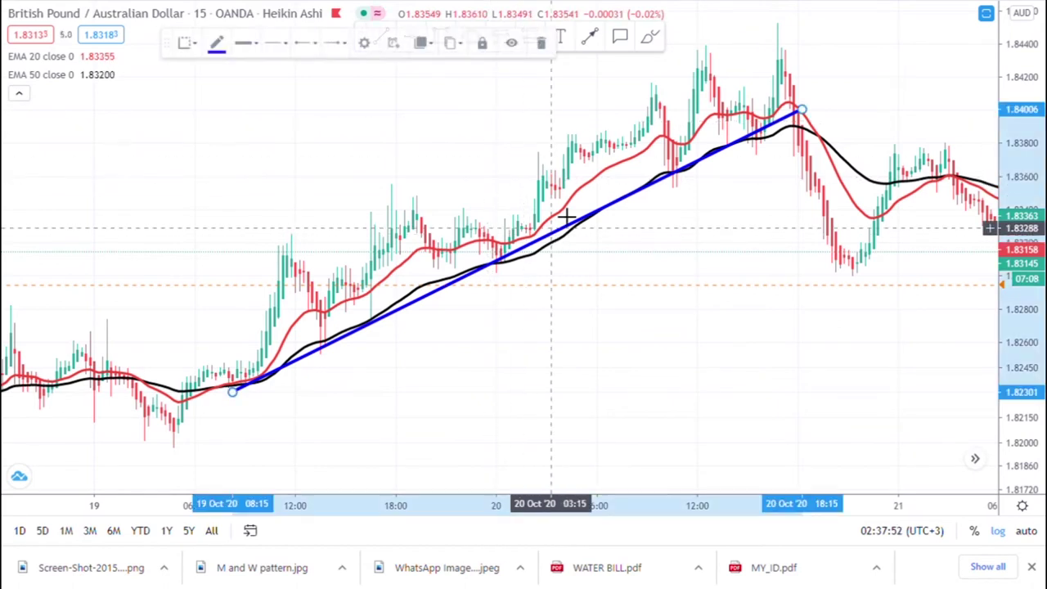
click(545, 46)
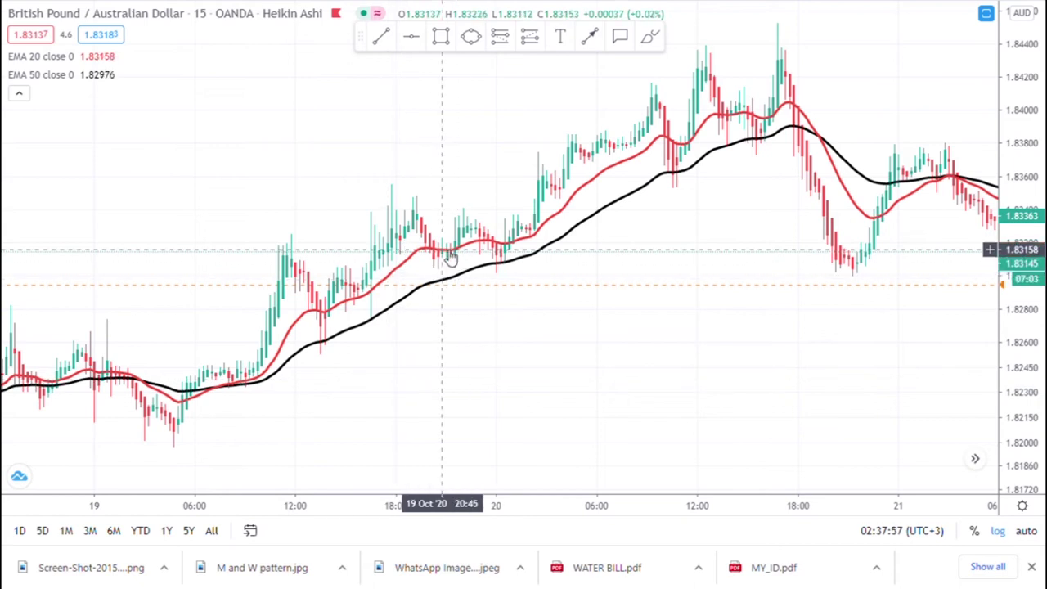
Pan forward to frame 21–23 Oct: the 22 Oct peak and the EMA 20/50 bearish cross
drag(642, 367, 12, 390)
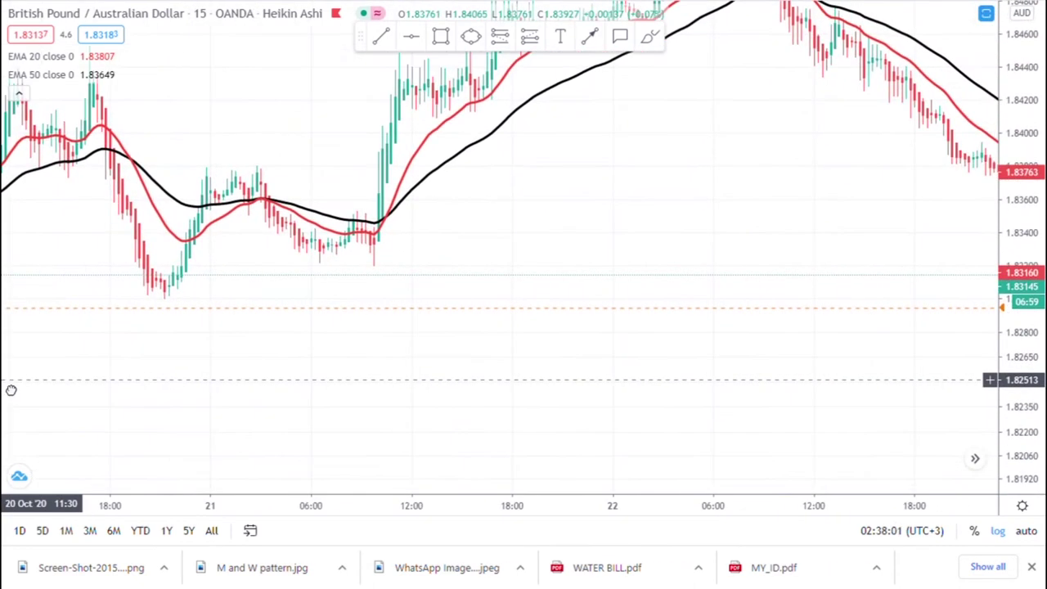
drag(928, 169, 475, 375)
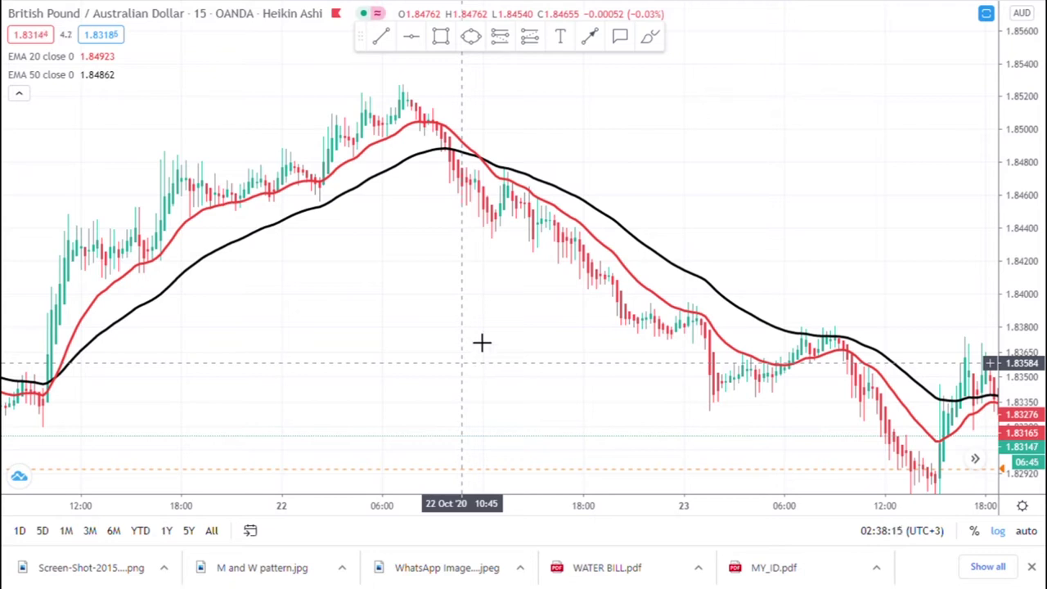
click(650, 36)
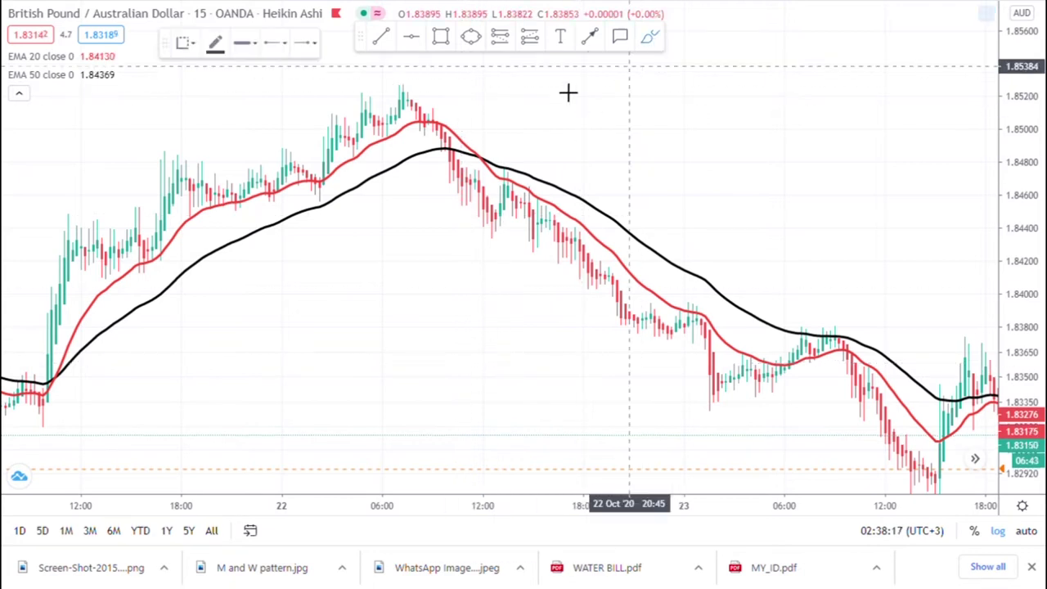
mouse_move(409, 98)
mouse_down()
mouse_move(488, 231)
mouse_move(509, 173)
mouse_up()
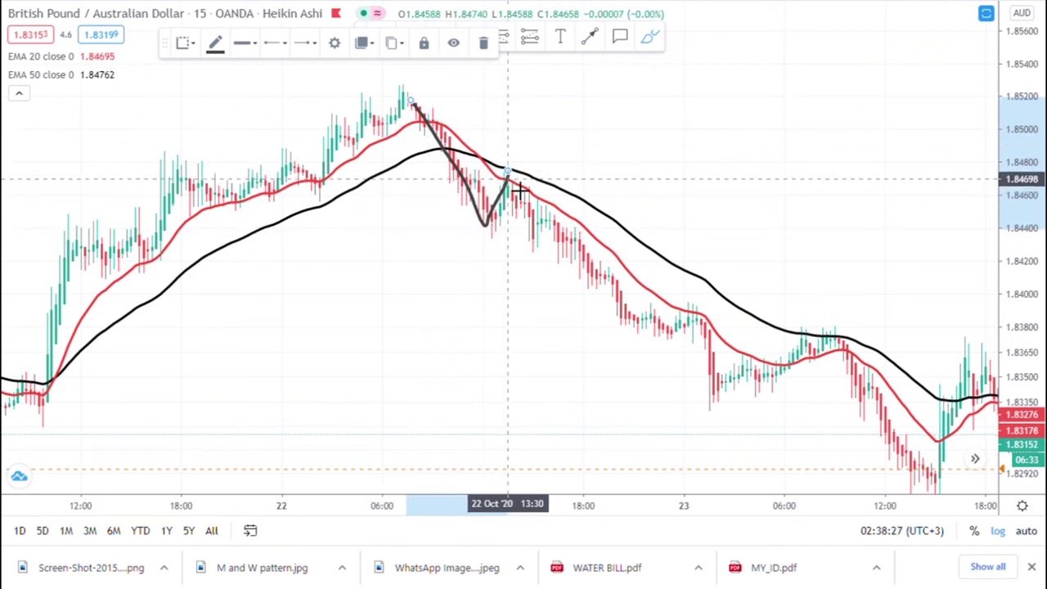
mouse_move(510, 175)
mouse_down()
mouse_move(538, 242)
mouse_move(554, 210)
mouse_move(603, 283)
mouse_move(611, 269)
mouse_move(625, 317)
mouse_move(655, 328)
mouse_move(702, 307)
mouse_move(722, 413)
mouse_move(778, 387)
mouse_move(817, 327)
mouse_up()
scroll(802, 303, down, 1)
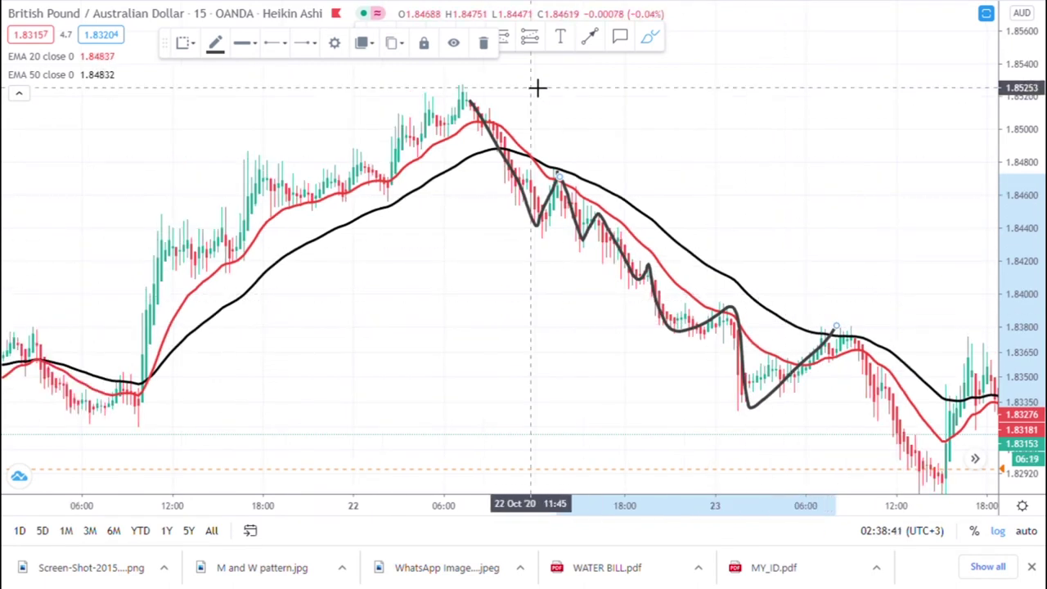
click(487, 43)
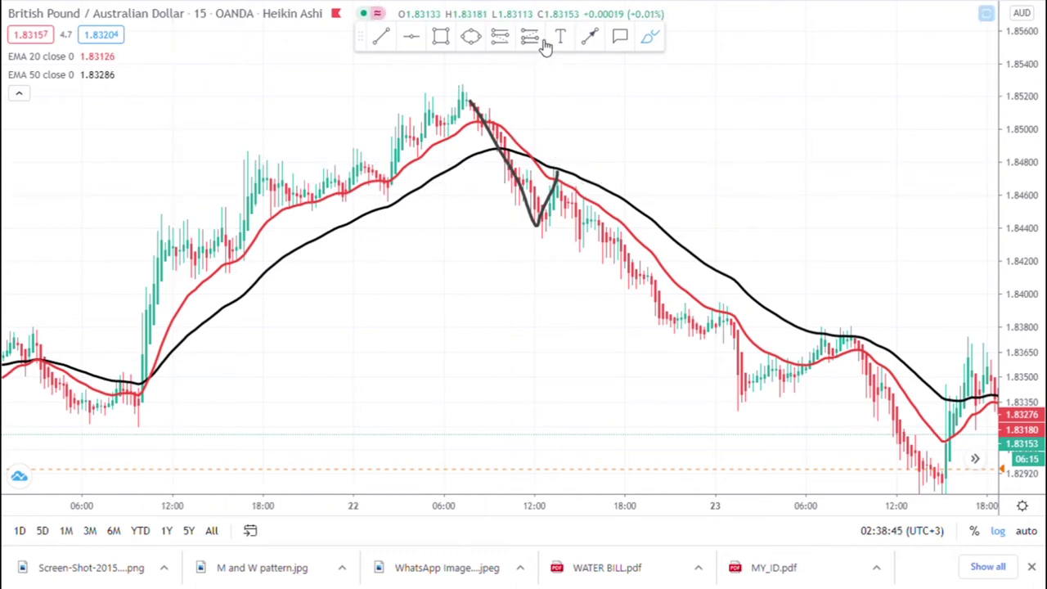
click(483, 43)
click(533, 116)
click(572, 148)
click(561, 135)
click(453, 42)
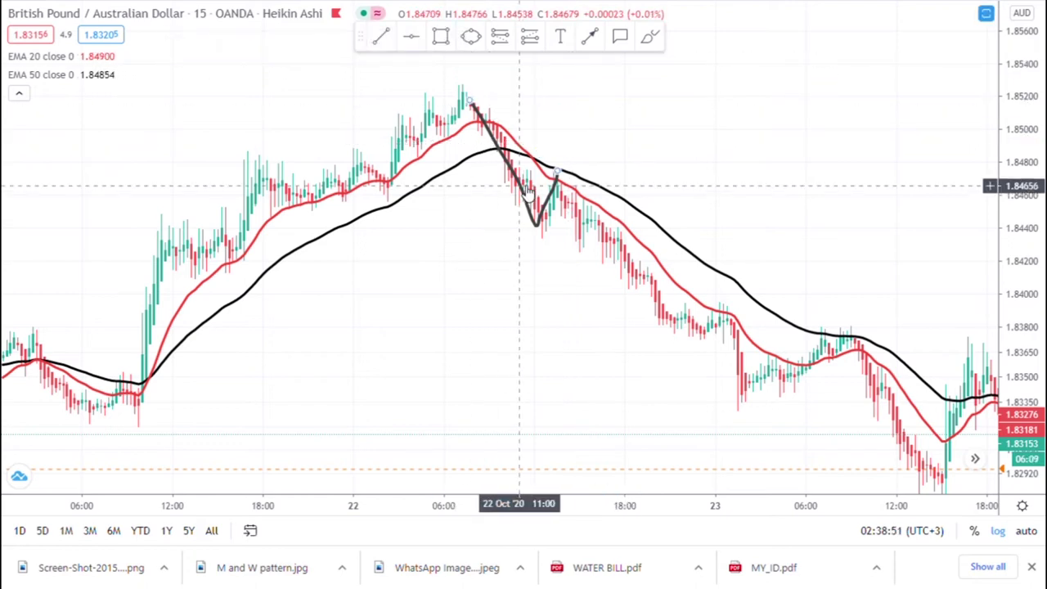
click(512, 157)
click(483, 43)
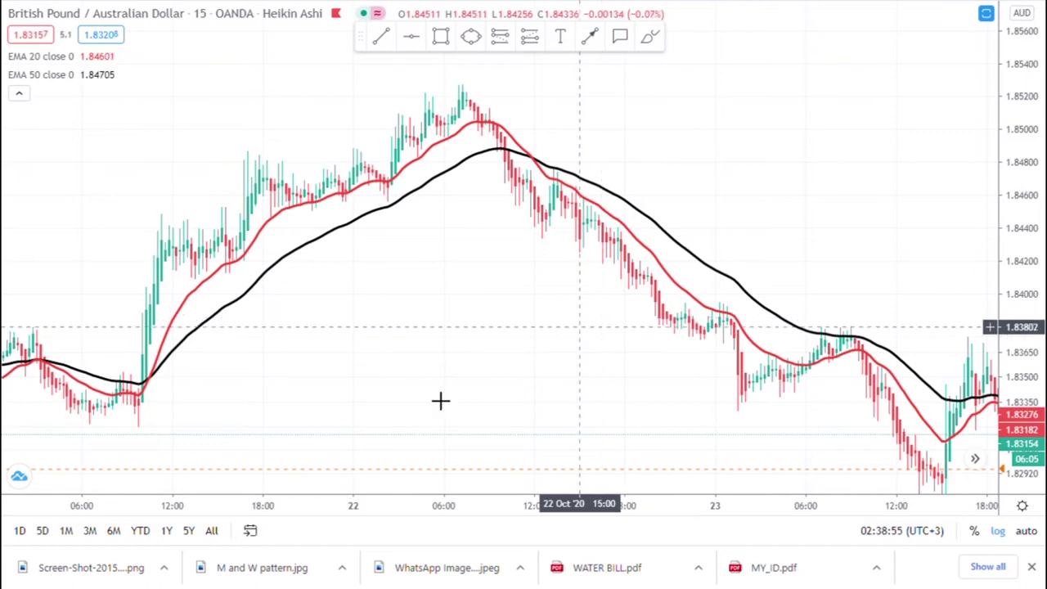
Pan and zoom to frame 20–23 Oct, showing the 21 Oct rally above EMA 50
drag(313, 411, 488, 444)
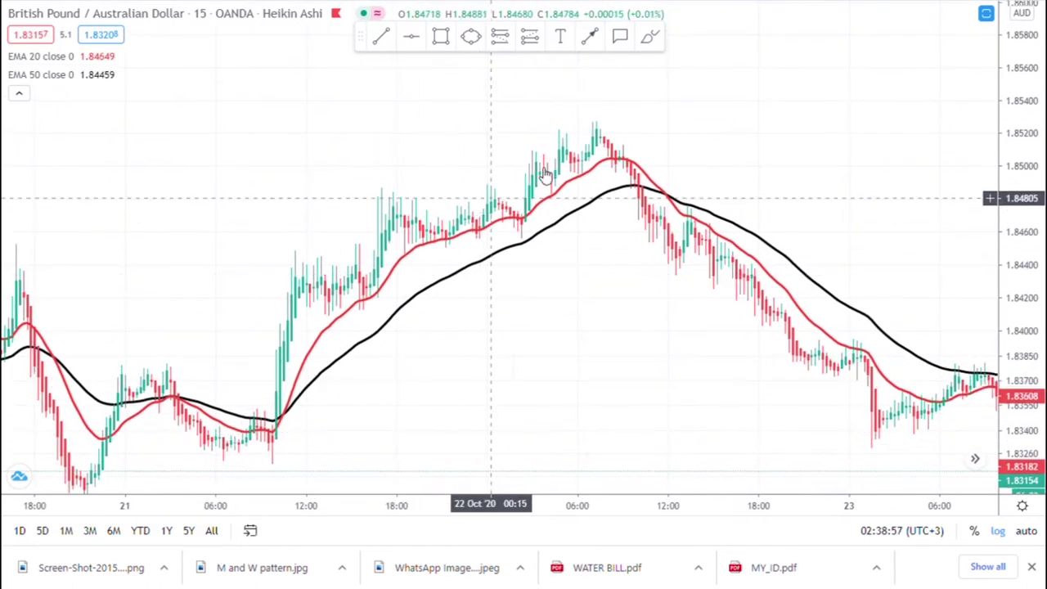
drag(641, 355, 409, 358)
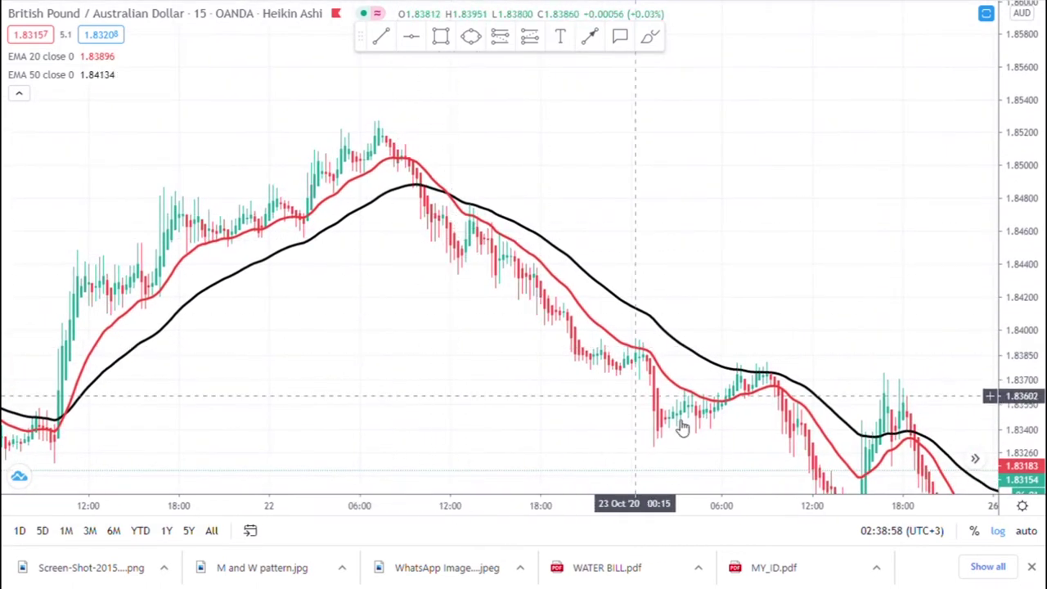
drag(533, 420, 606, 353)
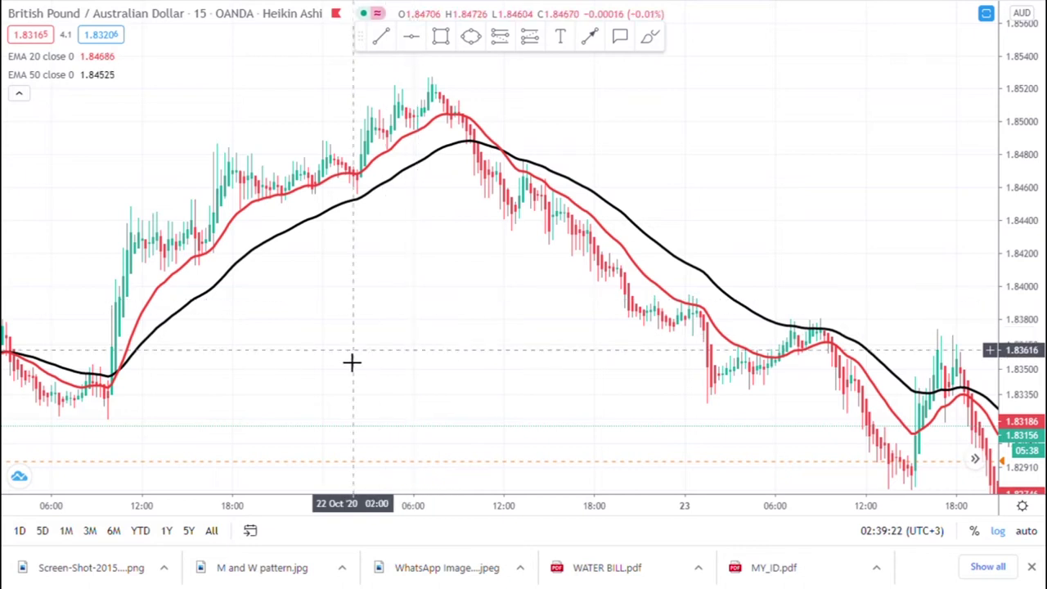
scroll(466, 401, left, 5)
scroll(369, 441, up, 1)
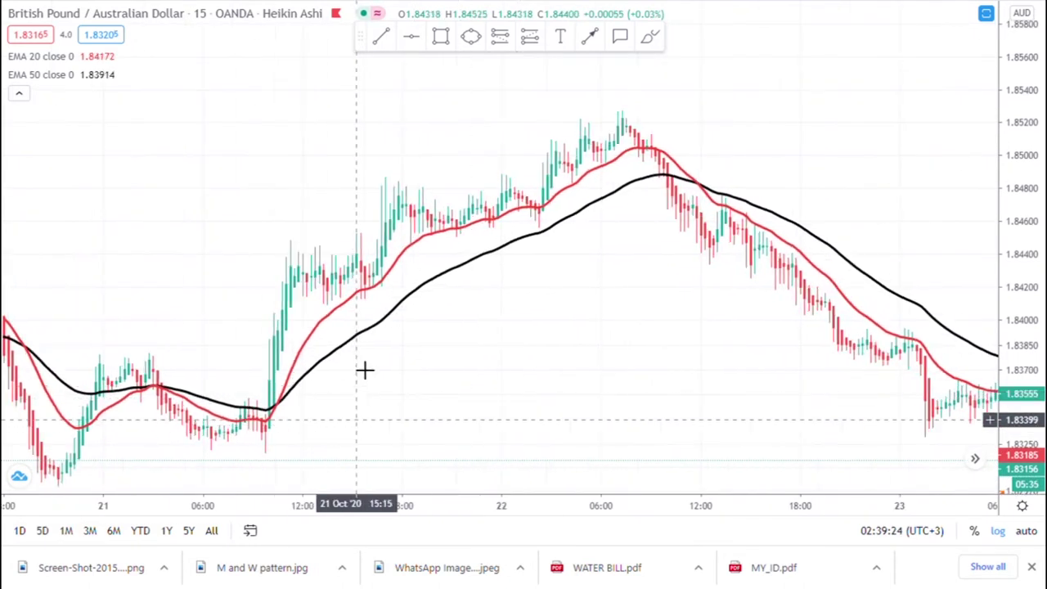
Brush-trace the 21 Oct upswing toward 1.8450 and erase the stray horizontal brush marks
click(650, 37)
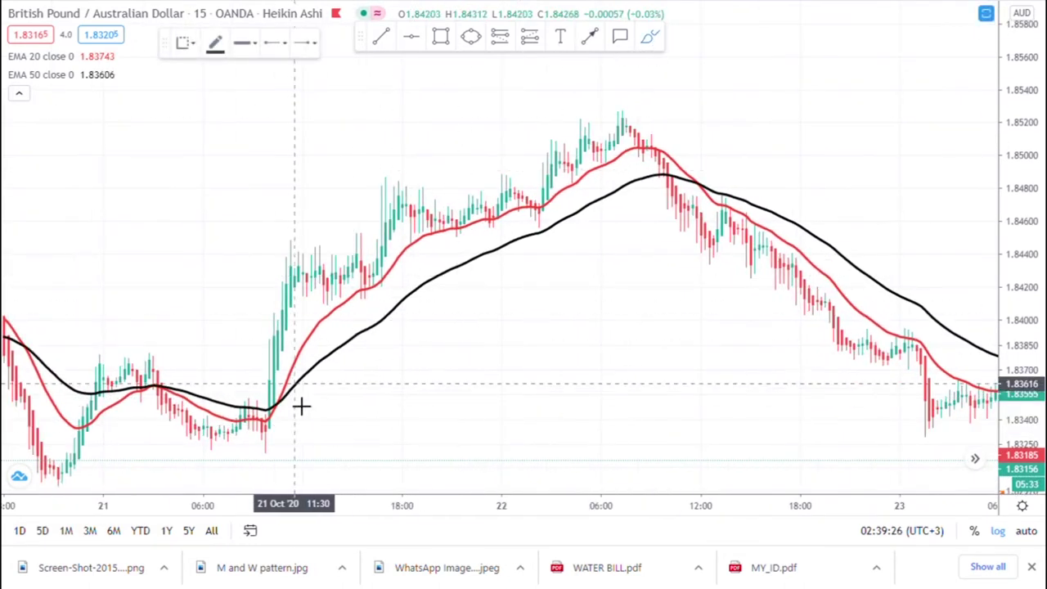
drag(269, 413, 310, 241)
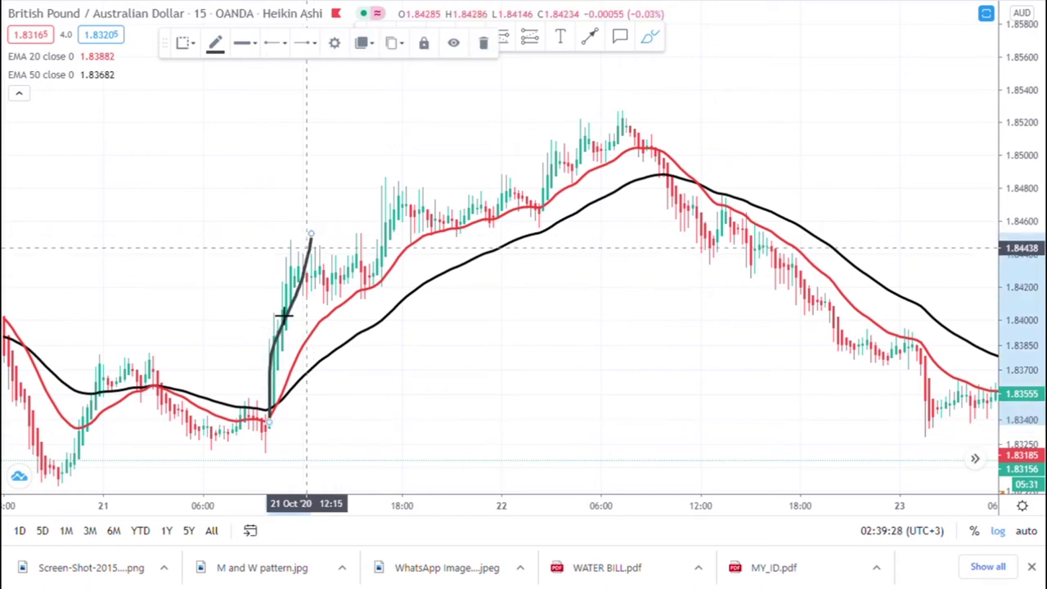
drag(202, 320, 341, 323)
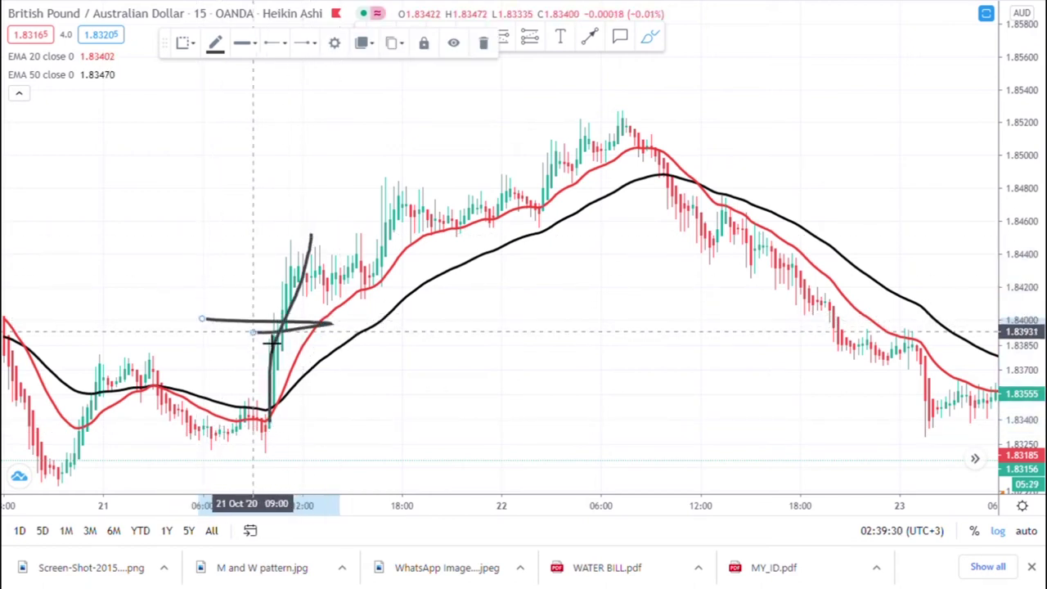
drag(252, 332, 287, 327)
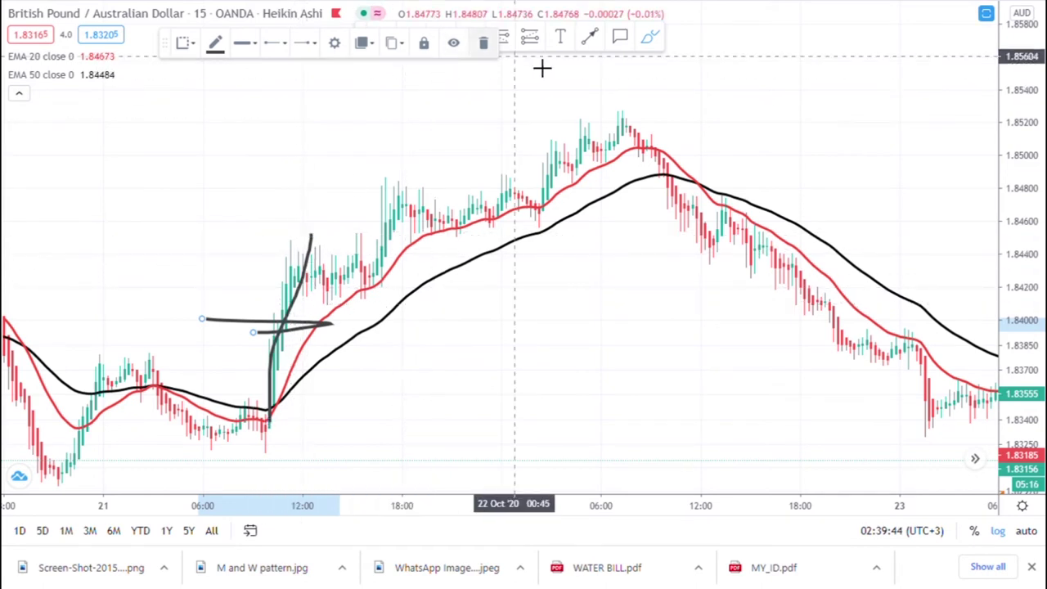
click(483, 43)
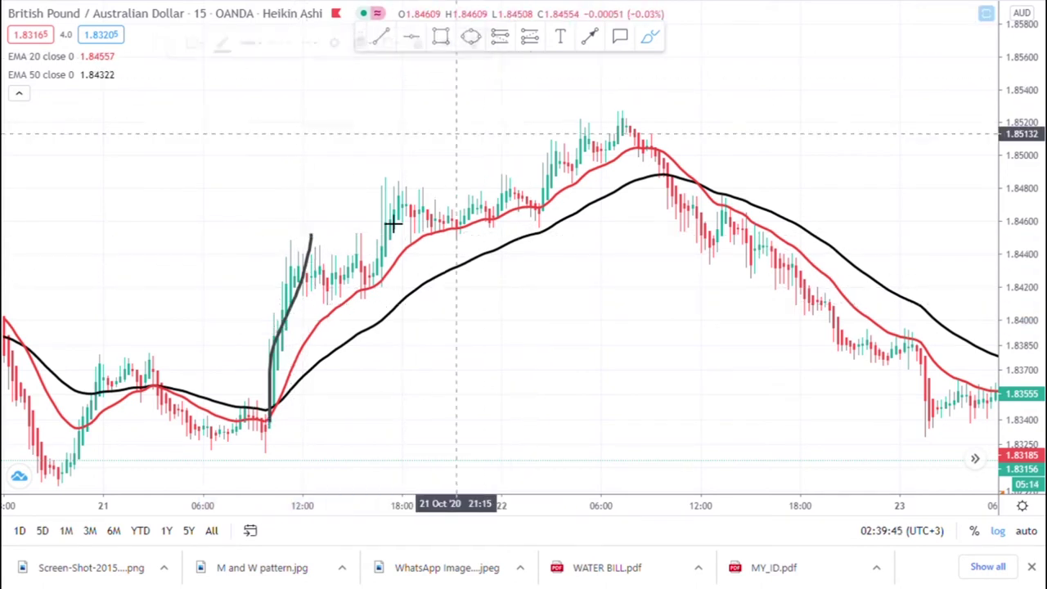
Remove a stray yellow ellipse and the freehand upswing stroke
click(470, 38)
click(442, 208)
click(461, 242)
click(463, 219)
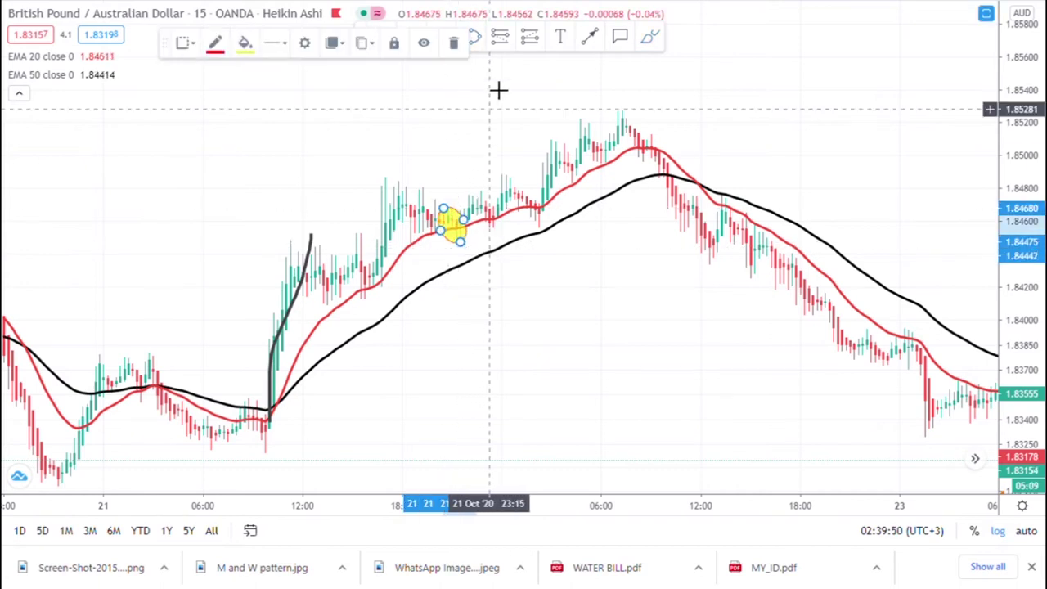
click(455, 42)
click(293, 312)
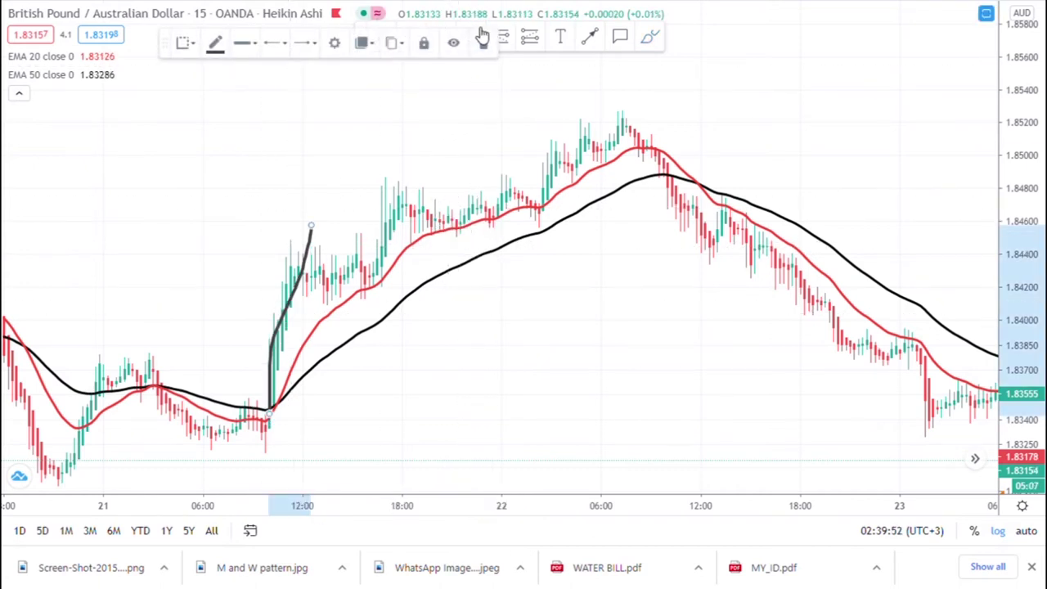
click(480, 43)
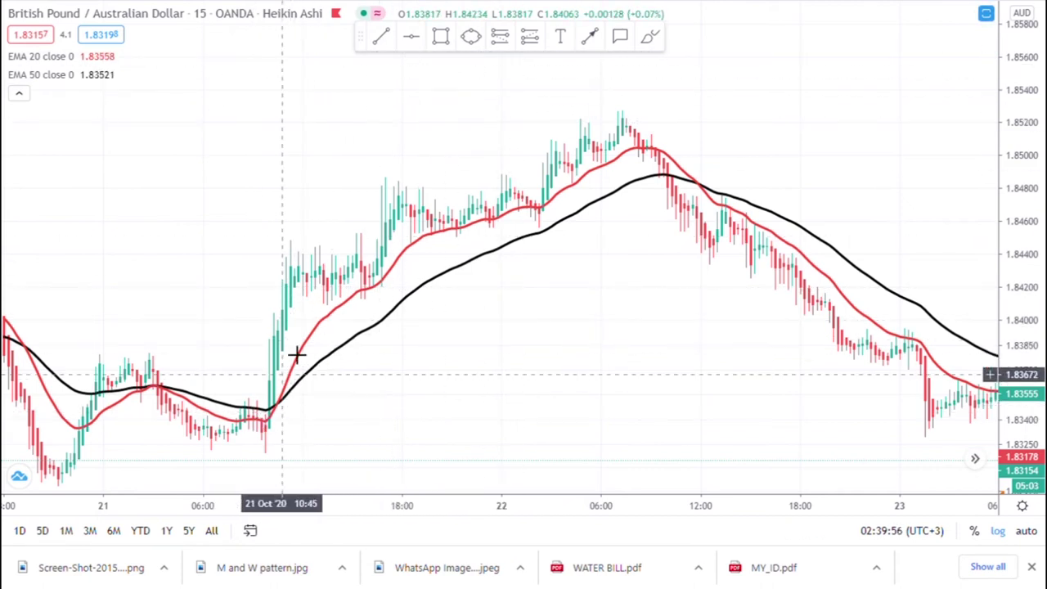
Draw a straight arrow from the 21 Oct swing low up to the rally top
click(590, 36)
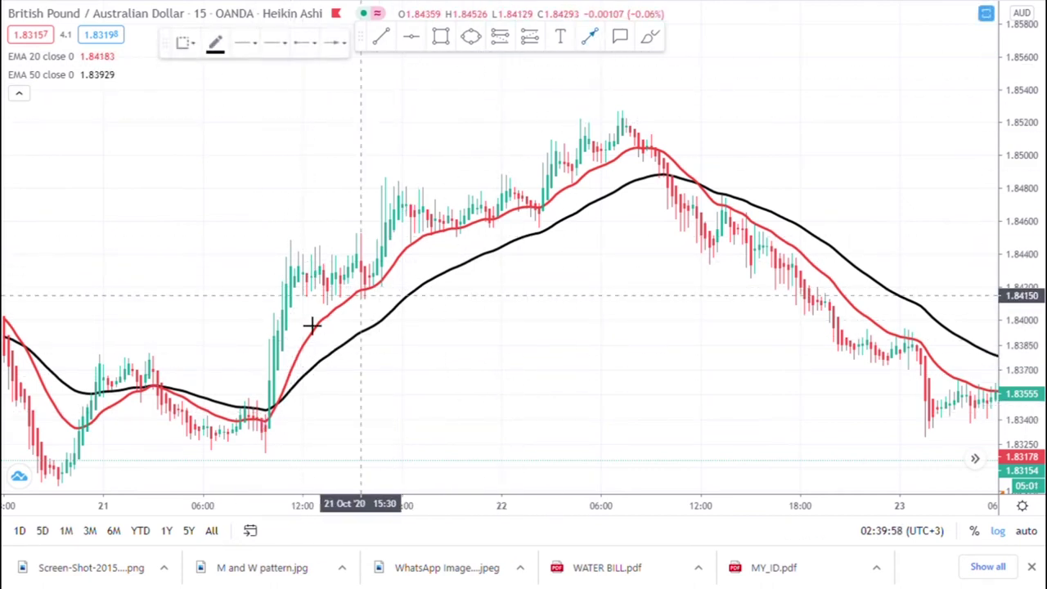
click(255, 409)
click(298, 253)
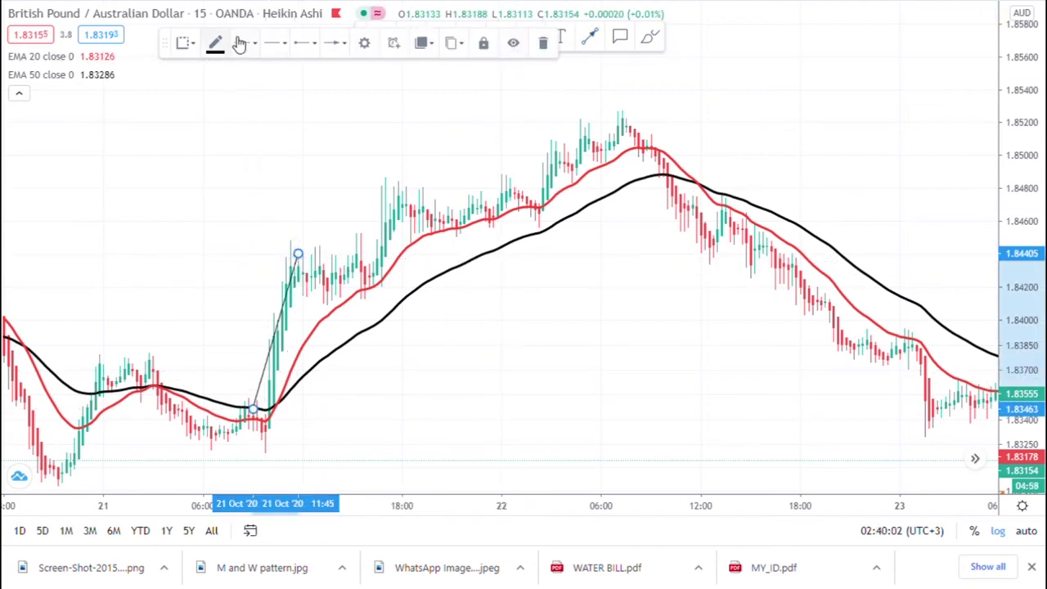
click(456, 109)
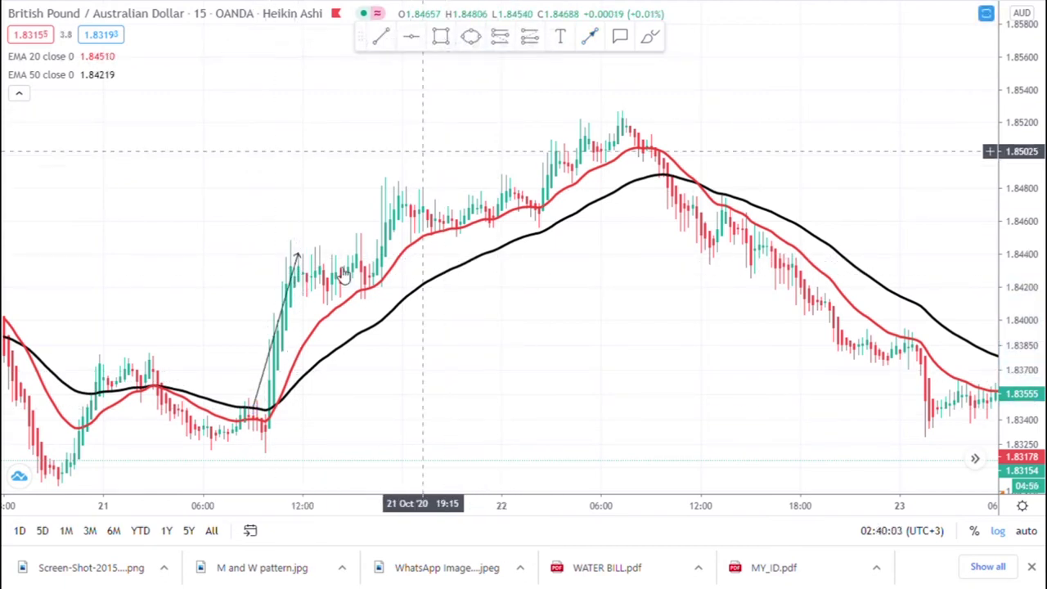
Draw a short horizontal level near 1.8420 across the rally top
click(590, 39)
mouse_move(282, 283)
mouse_down()
mouse_move(373, 286)
mouse_move(387, 294)
mouse_move(379, 301)
mouse_up()
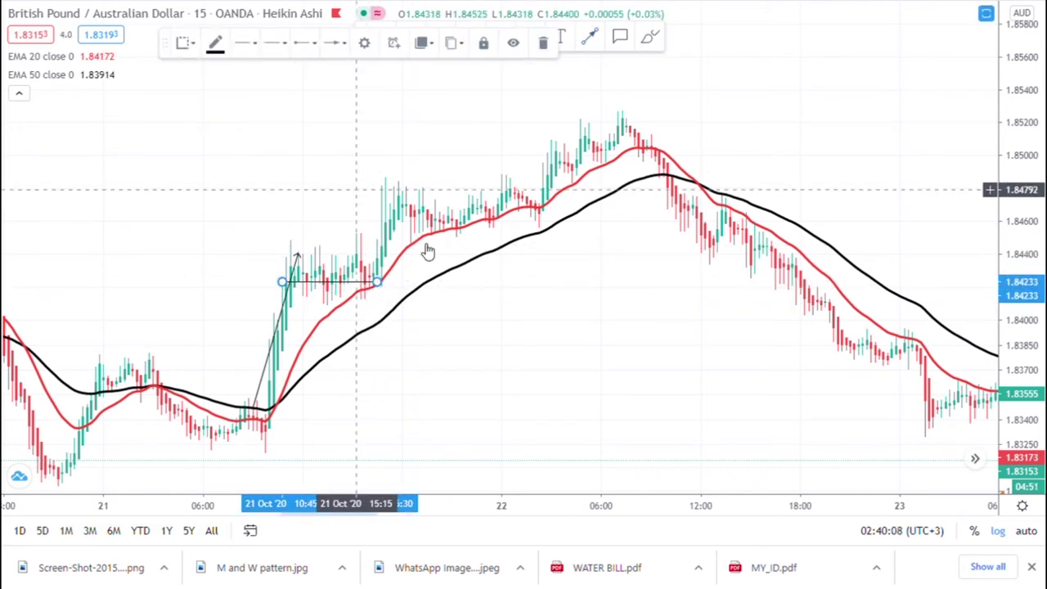
drag(522, 342, 583, 323)
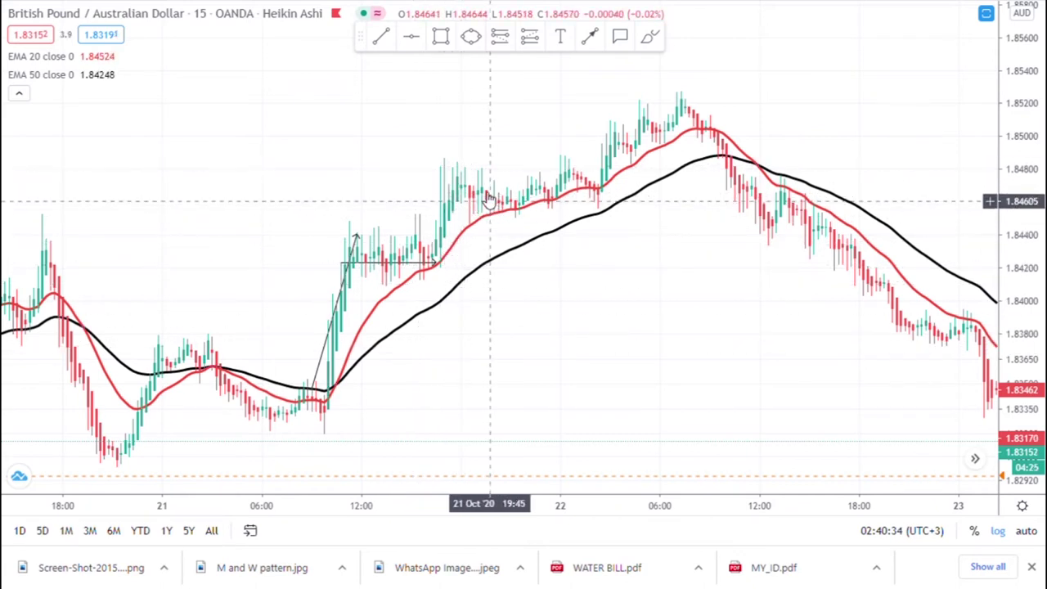
scroll(567, 281, up, 1)
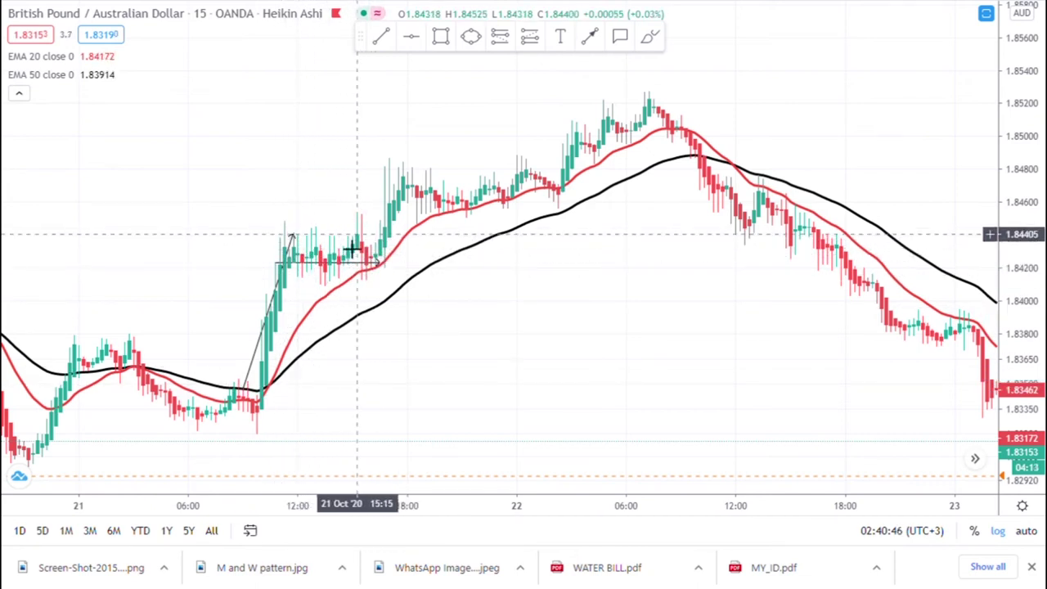
Place a long position at the ~1.8421 level with stop 13.9 and target 45.4 (risk/reward 3.27)
click(475, 39)
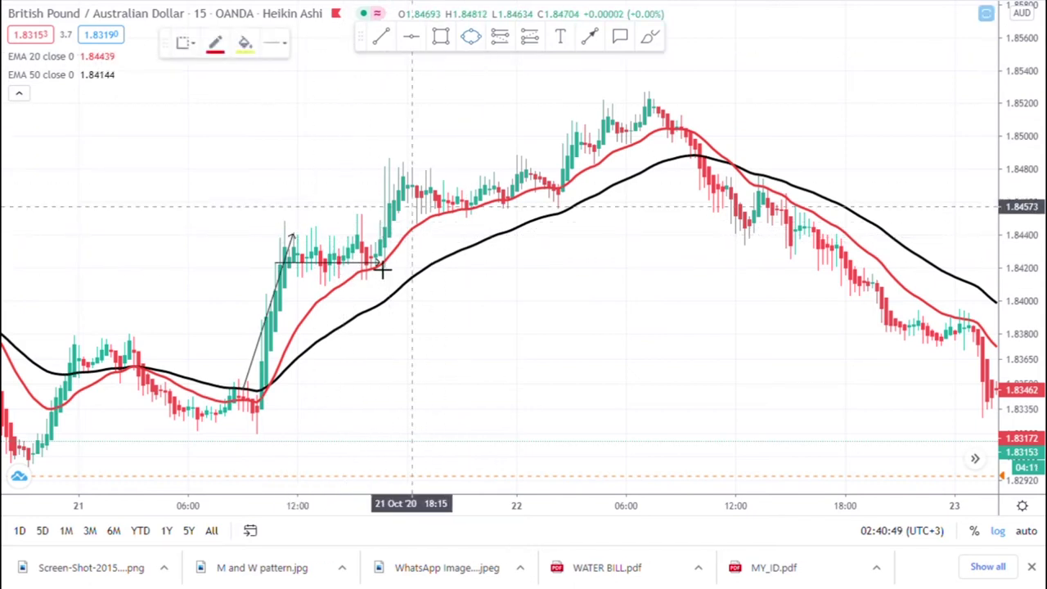
click(529, 41)
click(381, 275)
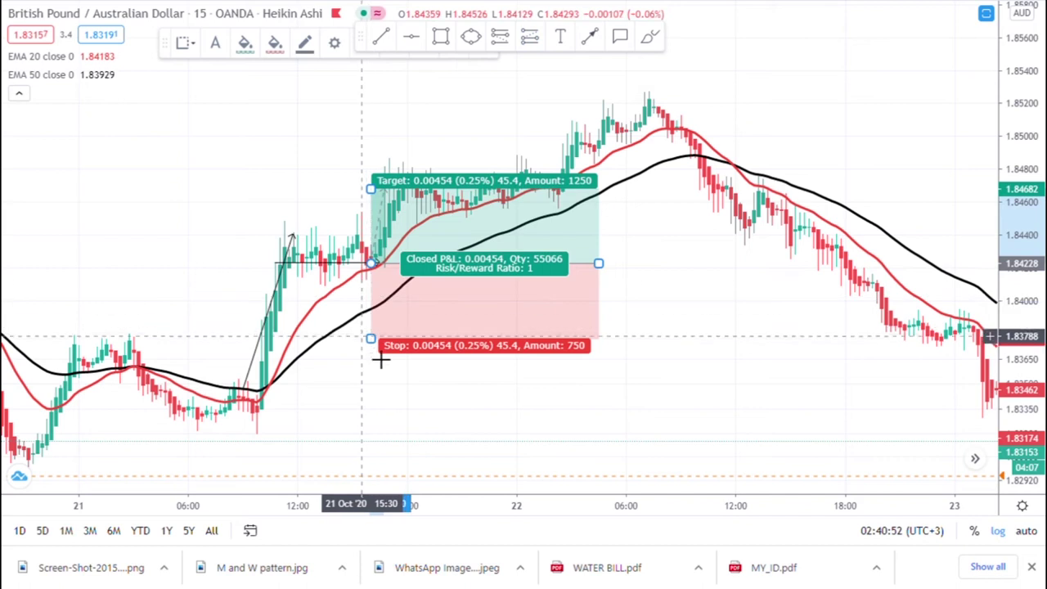
drag(381, 337, 381, 298)
drag(378, 188, 379, 197)
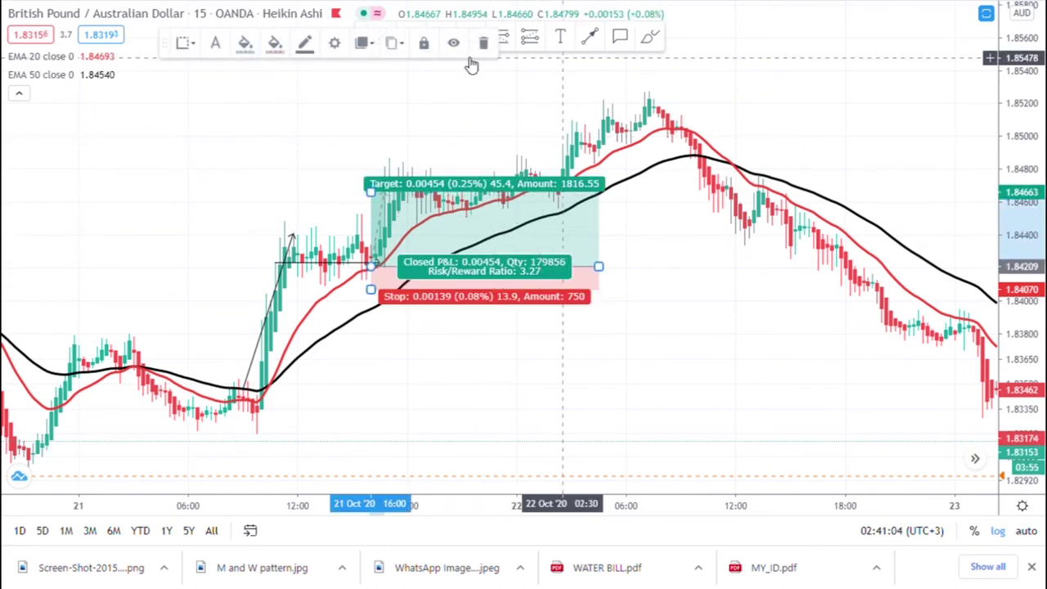
Delete the long position, horizontal level and rising arrow, then pan back to the 20 Oct swings
key(Delete)
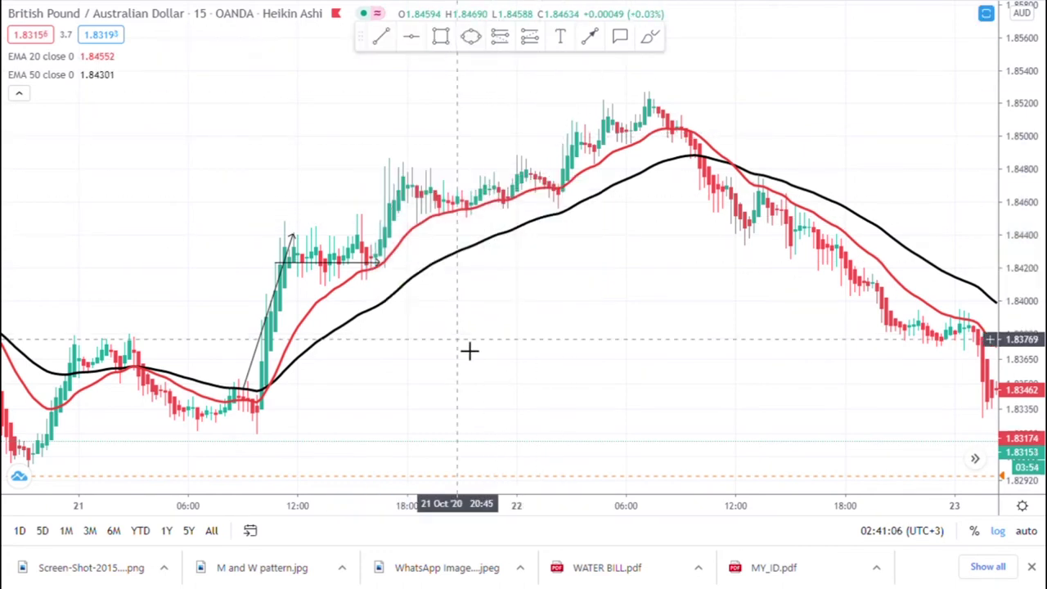
scroll(470, 352, down, 2)
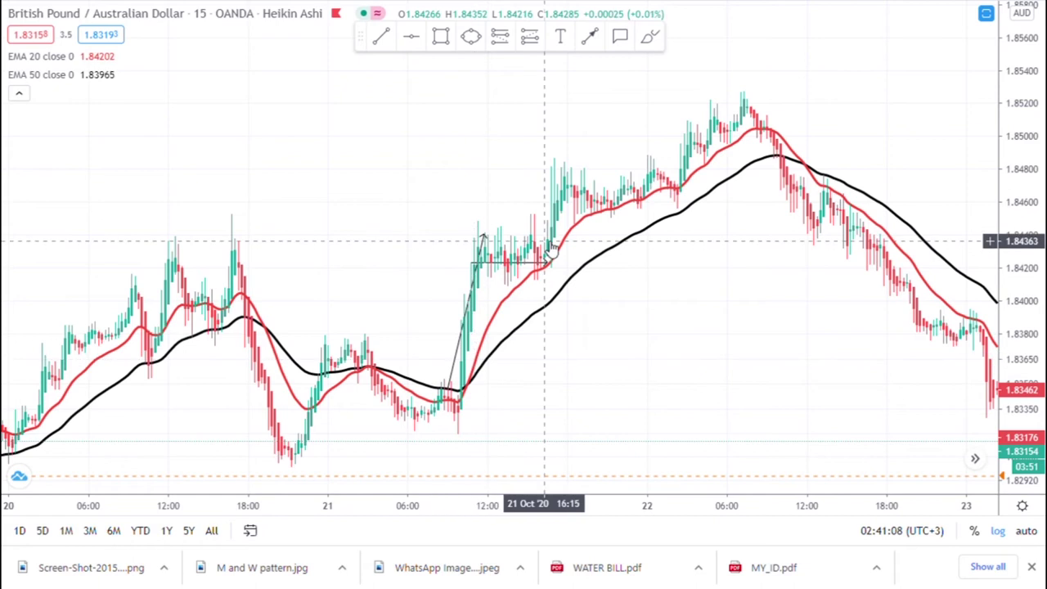
click(545, 267)
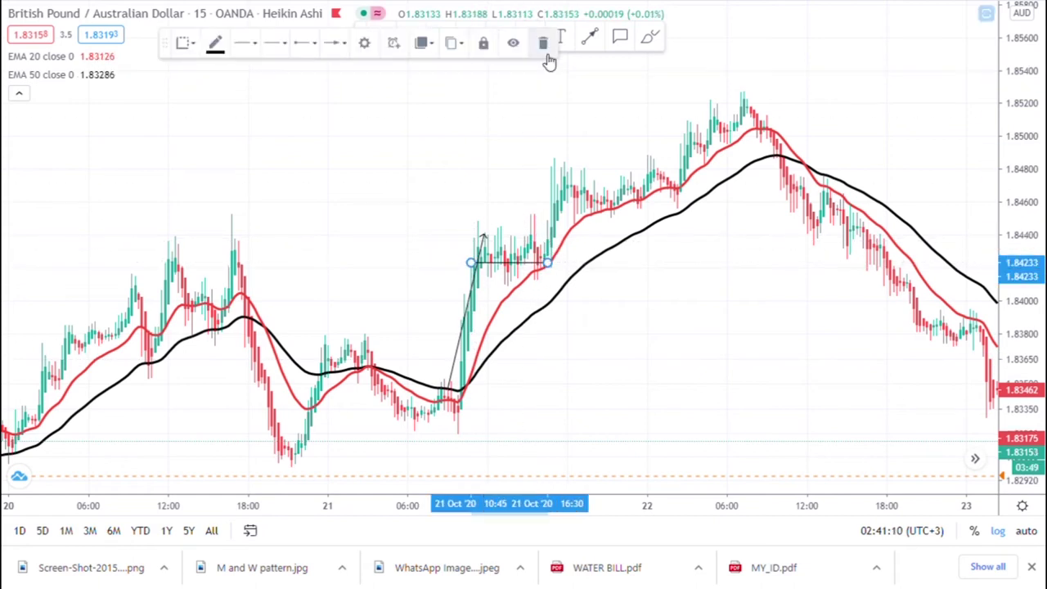
key(Delete)
click(471, 291)
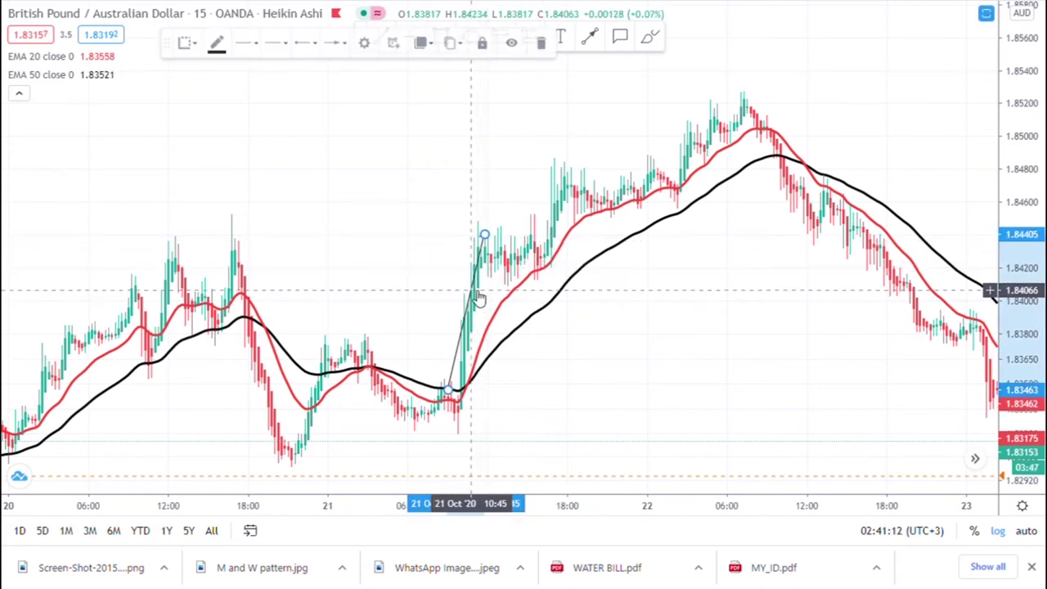
click(544, 44)
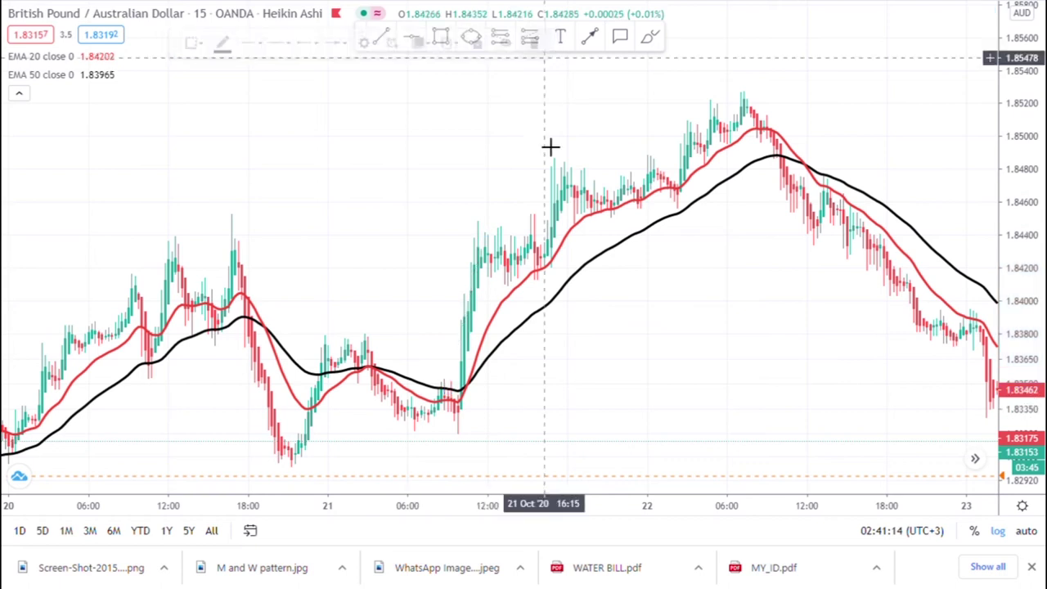
drag(344, 271, 491, 210)
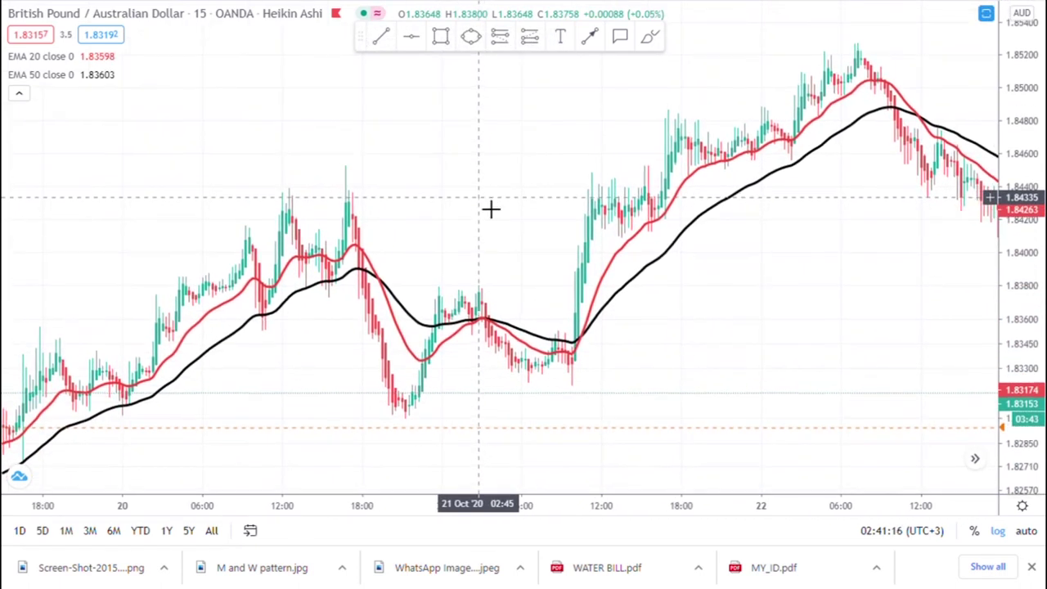
Brush-trace the 20–21 Oct drop, pullback and surge, and write leg labels 1, 2 and 2
click(652, 39)
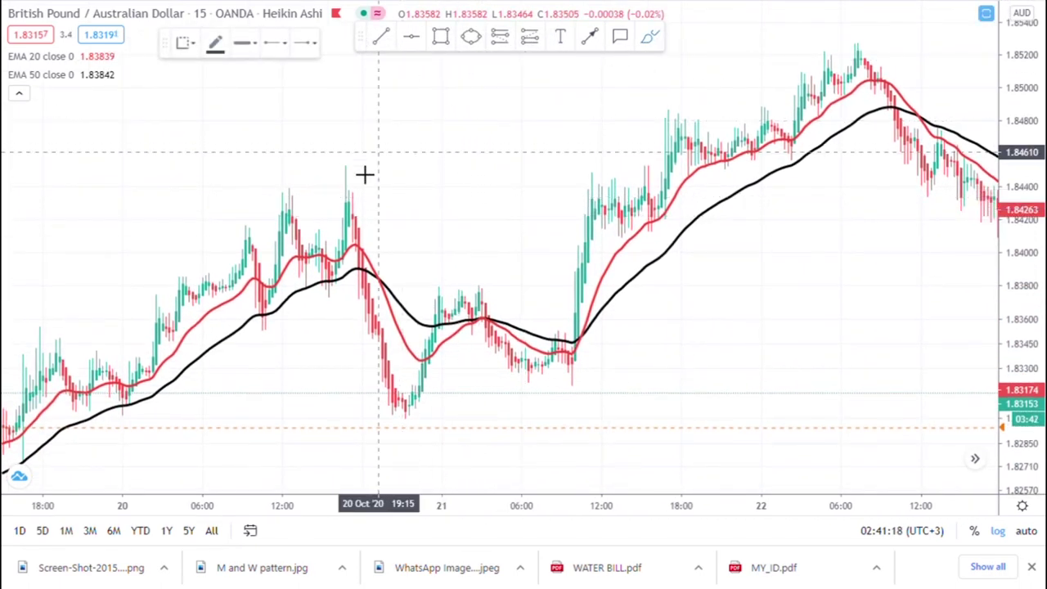
mouse_move(343, 187)
mouse_down()
mouse_move(422, 405)
mouse_move(475, 309)
mouse_move(570, 385)
mouse_move(591, 342)
mouse_move(605, 175)
mouse_move(595, 146)
mouse_up()
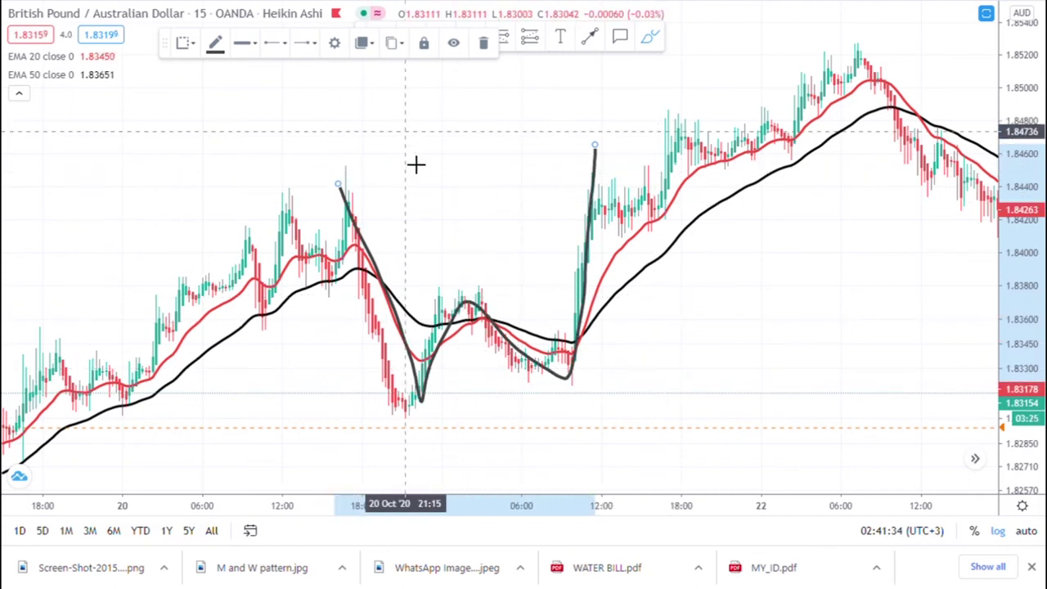
drag(376, 204, 391, 231)
drag(322, 339, 349, 352)
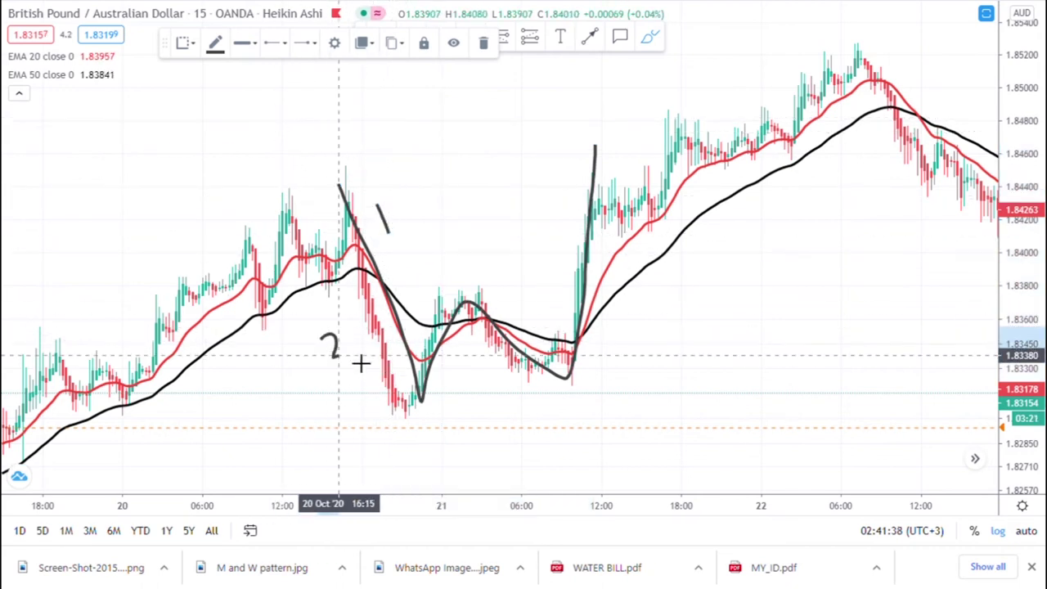
drag(466, 348, 467, 378)
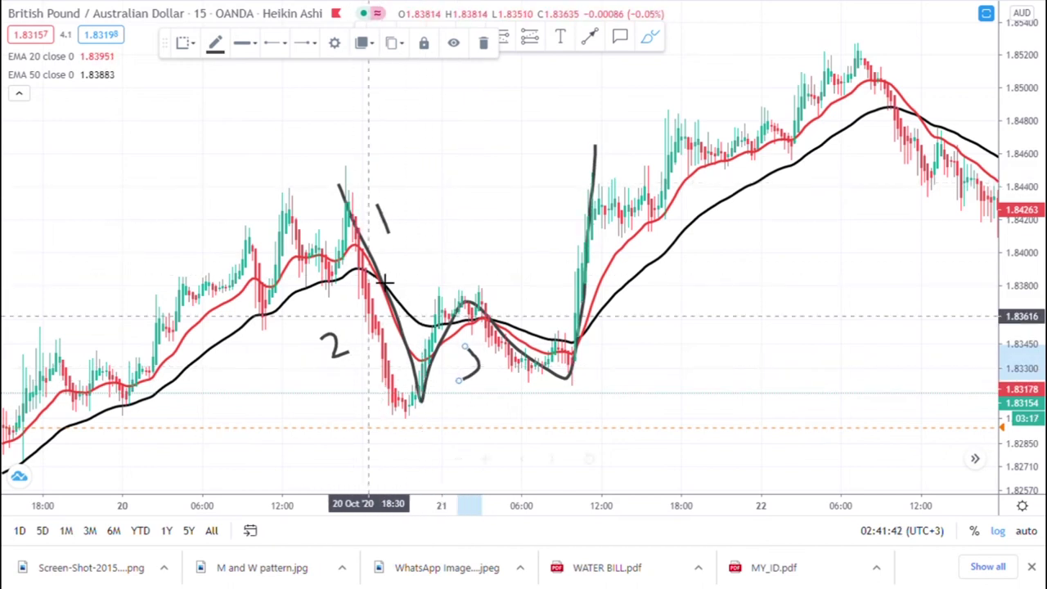
click(484, 43)
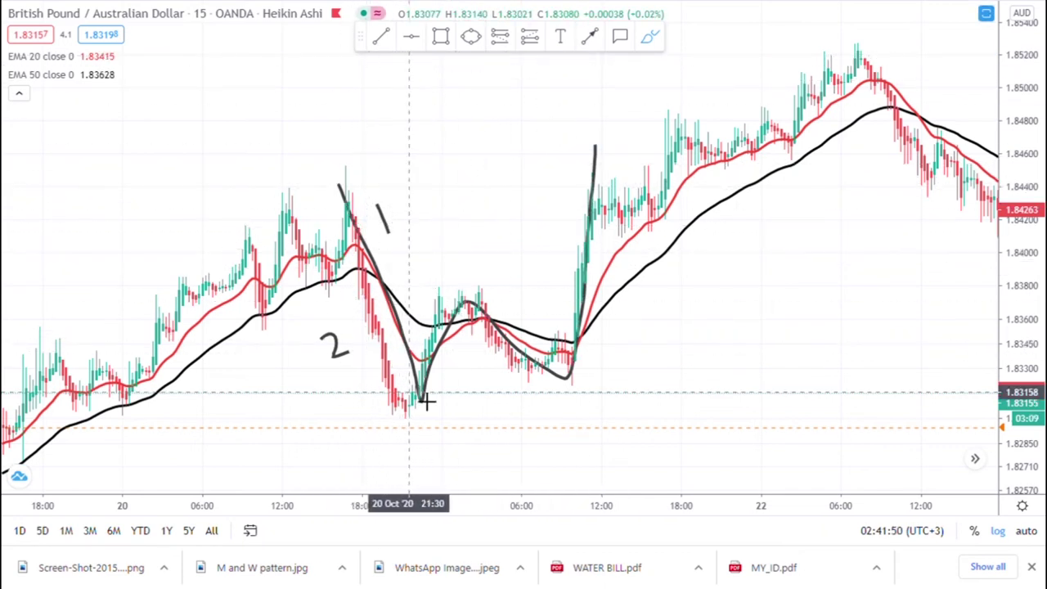
drag(448, 358, 469, 372)
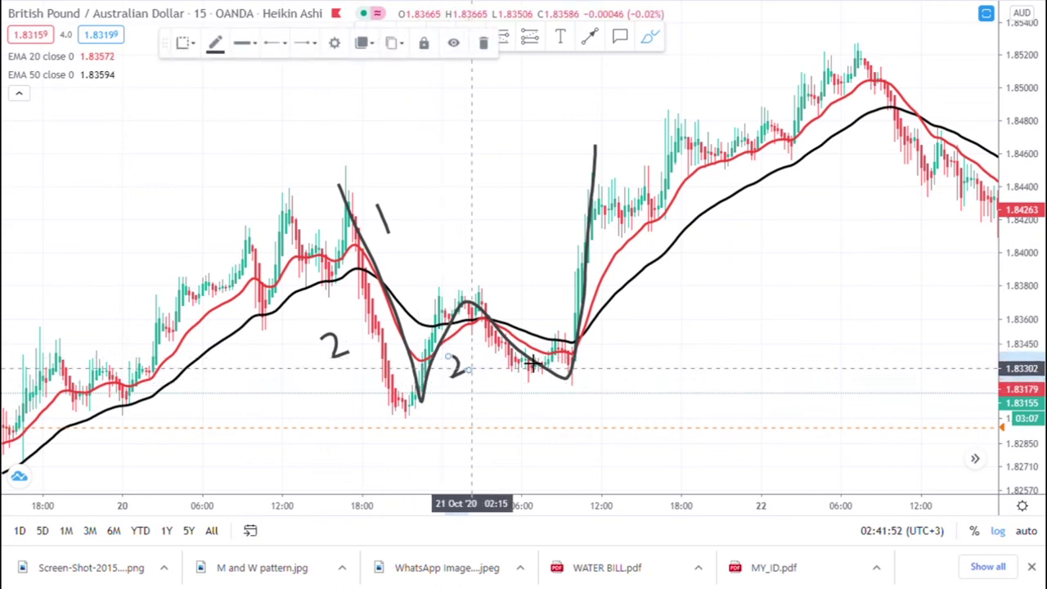
drag(509, 310, 532, 339)
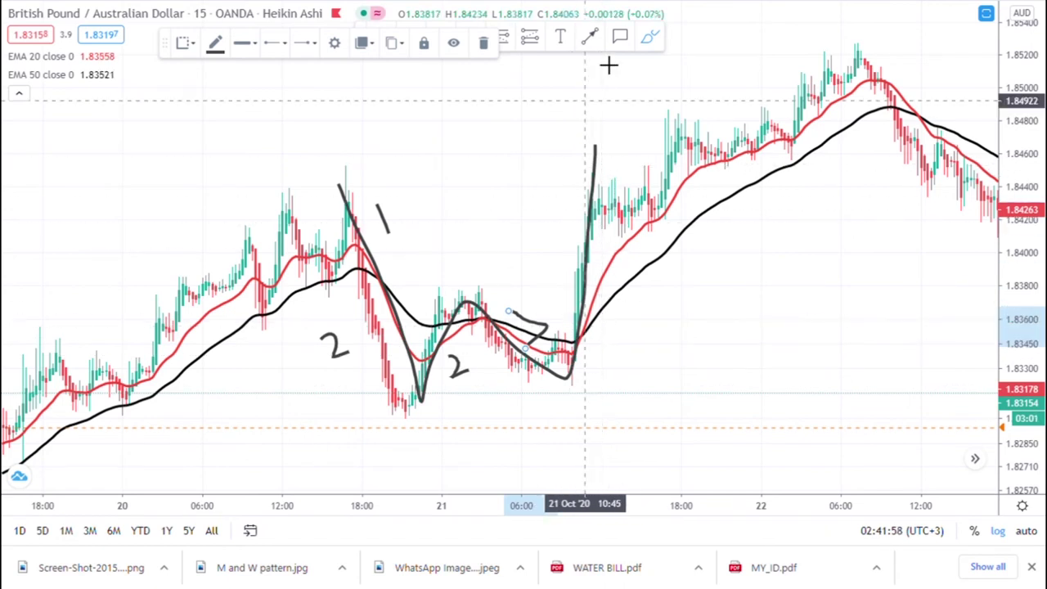
Place a long at the W breakout with a 0.00291 stop and a 2.72 R/R target, then delete it
click(533, 39)
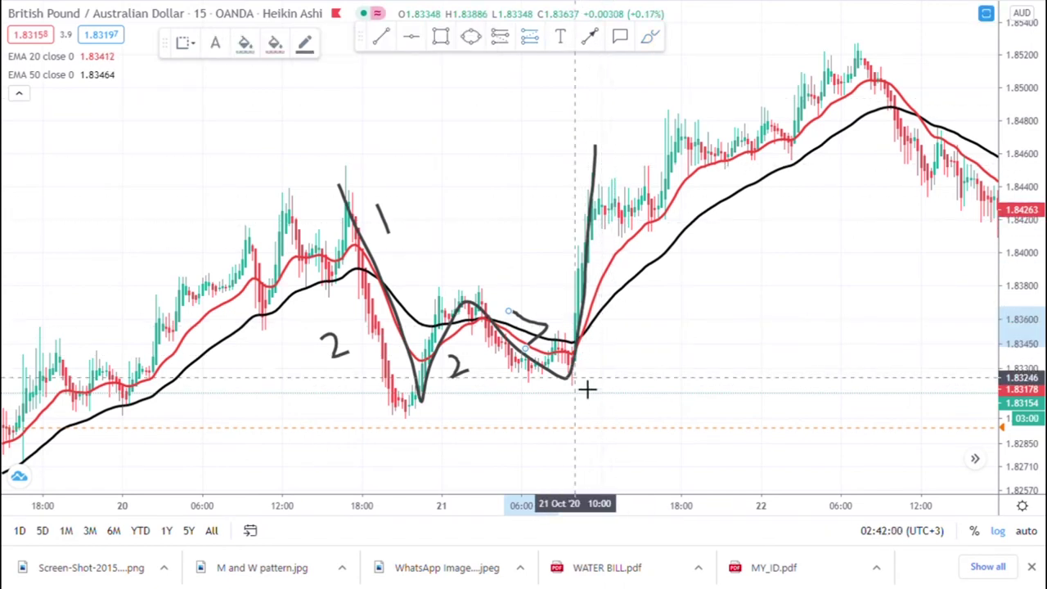
click(570, 377)
drag(569, 458, 580, 436)
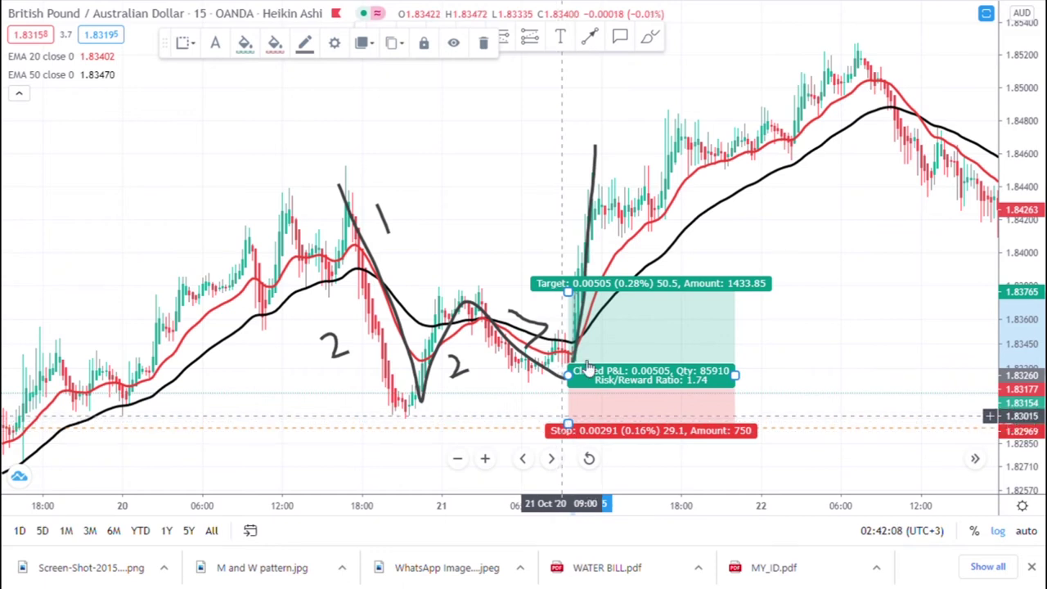
drag(568, 292, 576, 245)
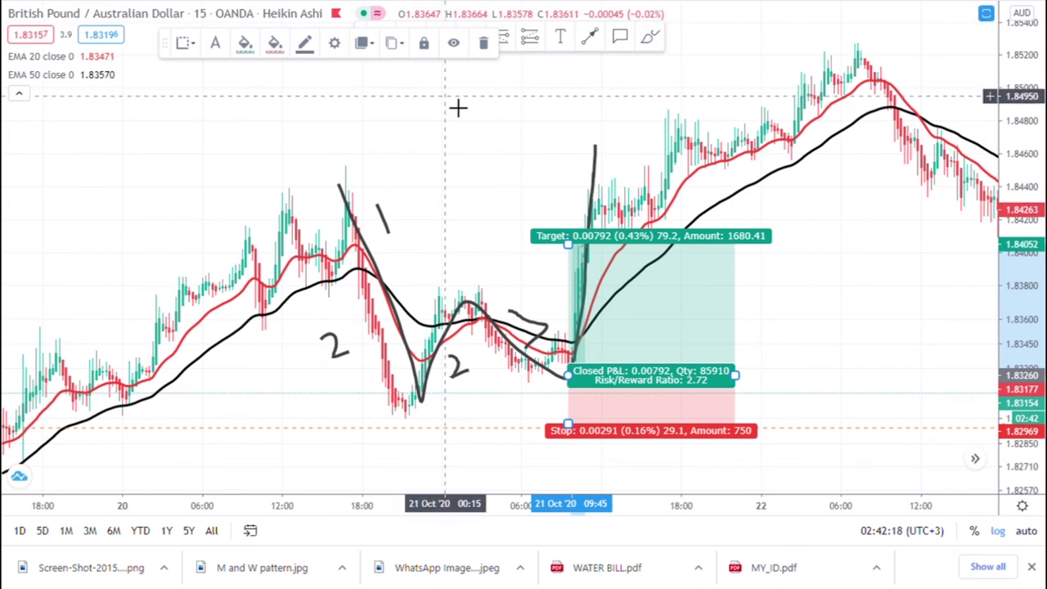
click(482, 42)
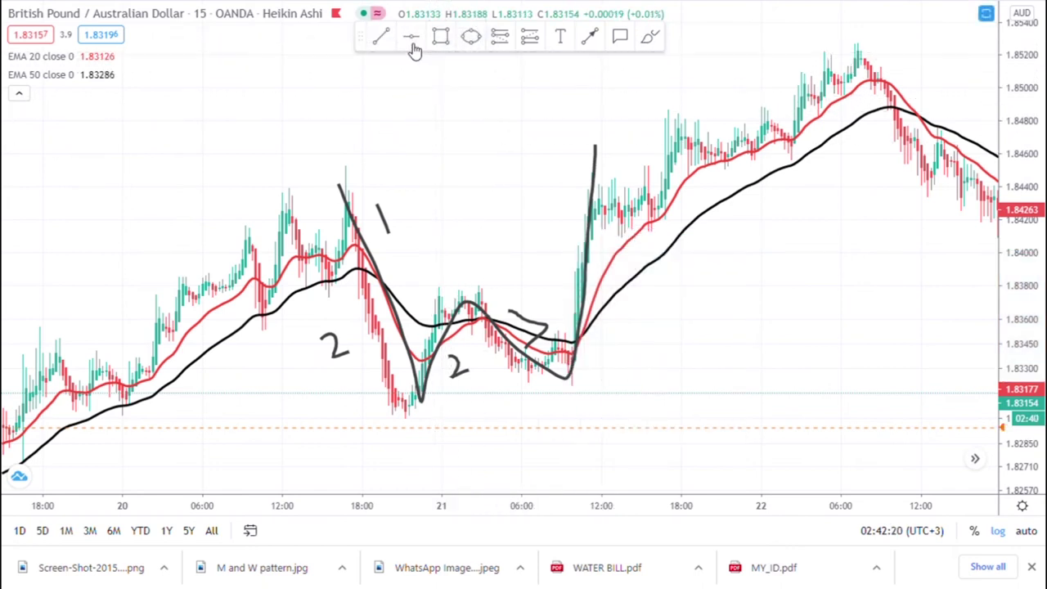
Draw a trial ellipse above the price action, then delete it
click(468, 42)
click(402, 109)
click(449, 148)
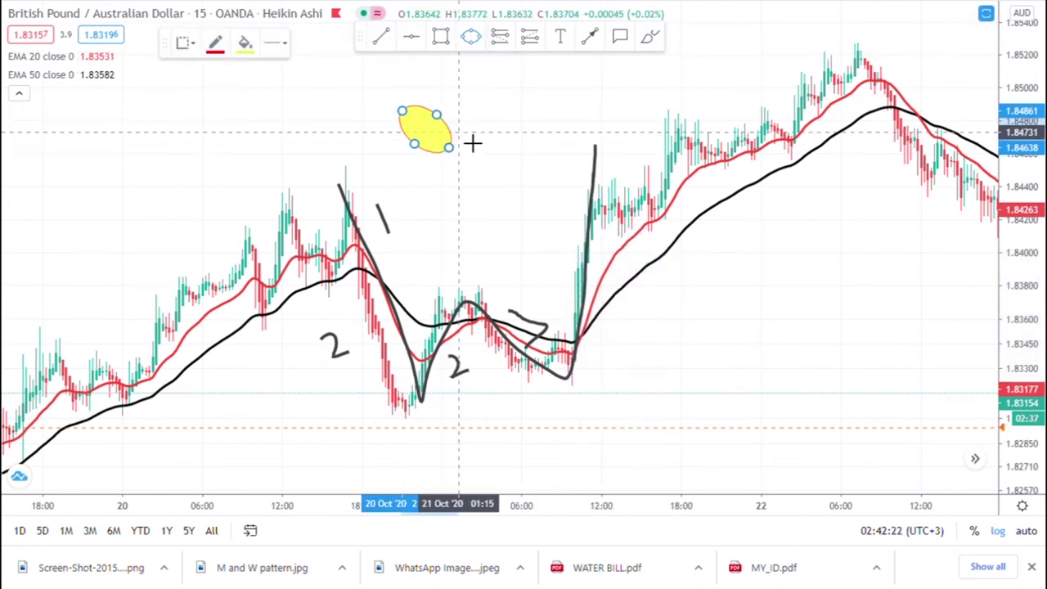
click(472, 143)
click(453, 42)
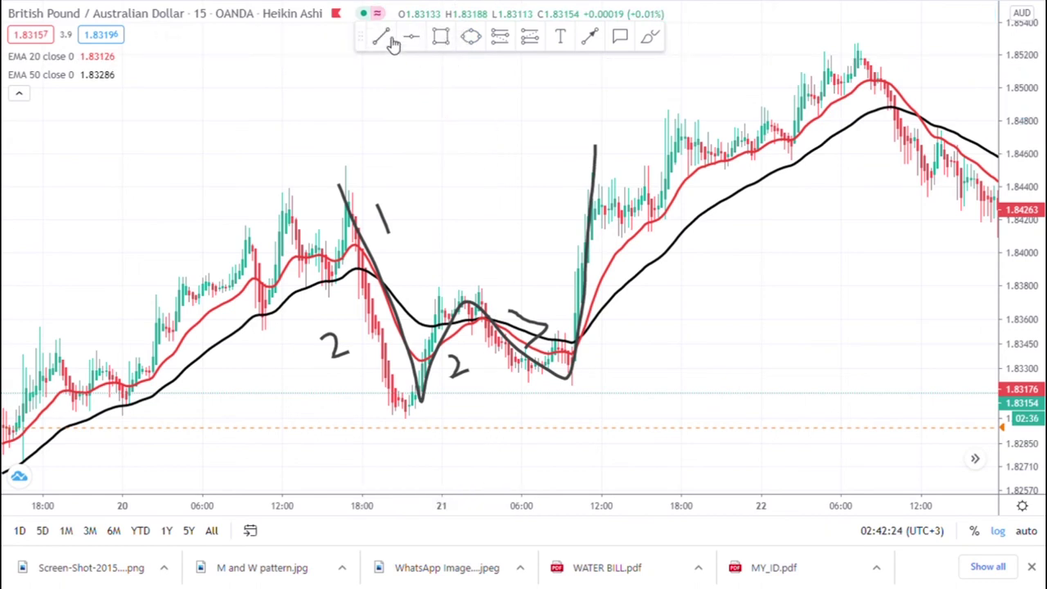
Place a horizontal line at 1.84312 across the W's swing highs
click(411, 39)
click(408, 212)
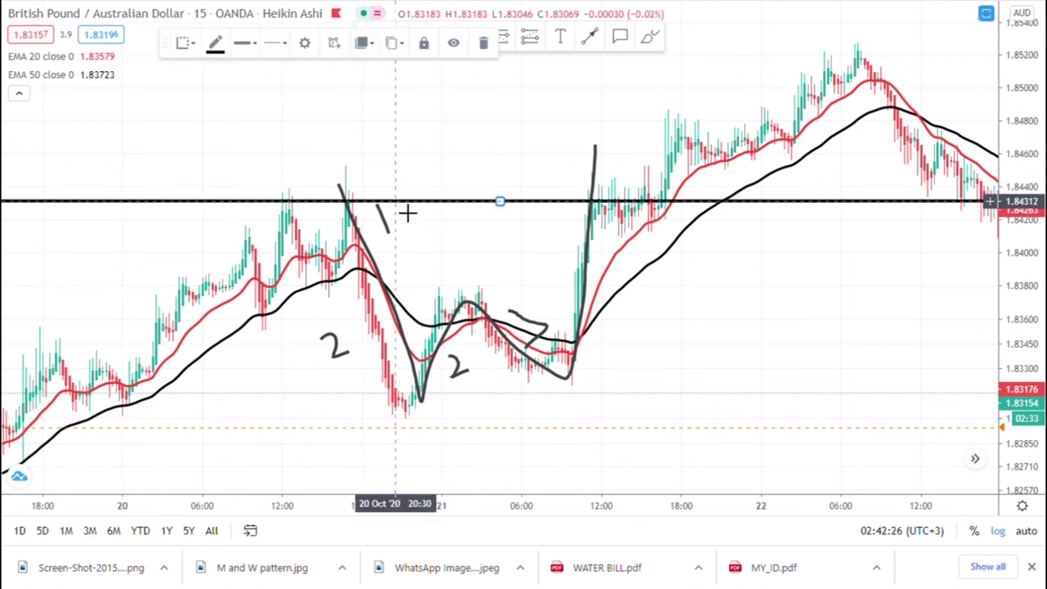
drag(701, 376, 602, 312)
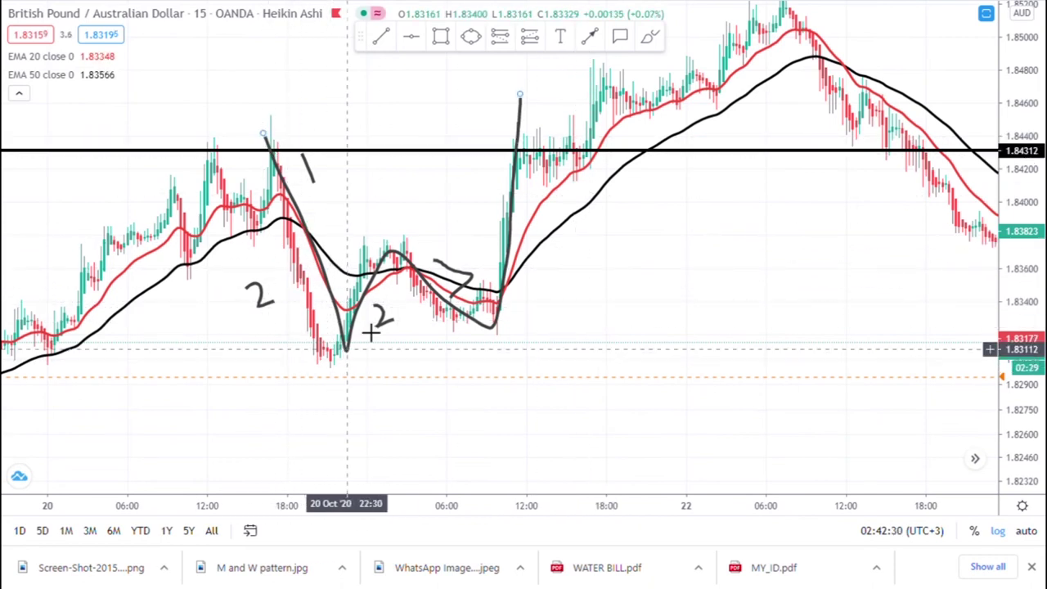
Plan a long at the W low: stop 0.00291, target 1.84312, risk/reward 3.42, then delete it
click(499, 327)
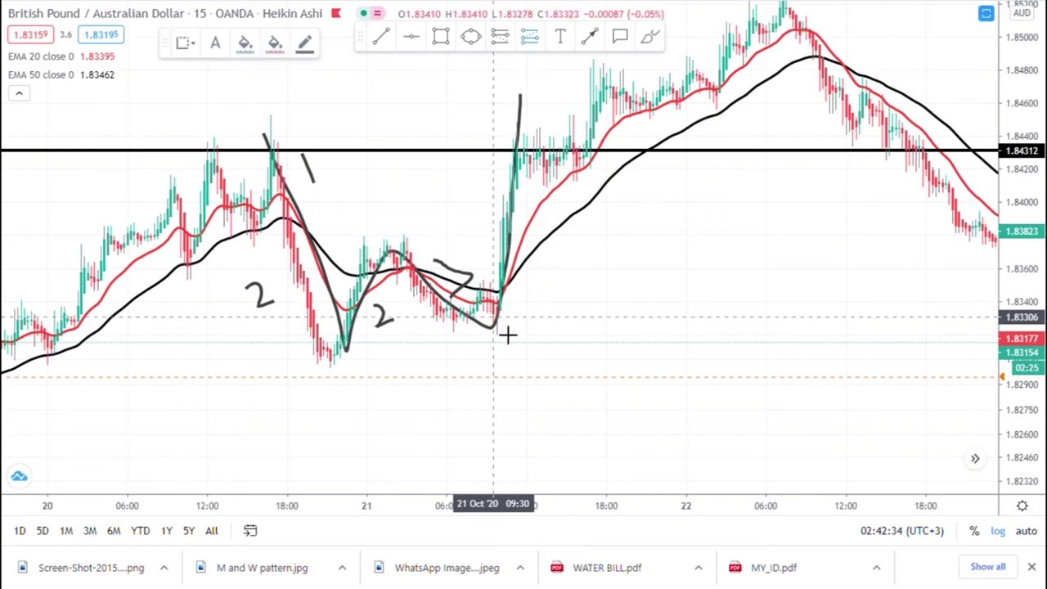
click(511, 353)
drag(497, 403, 513, 387)
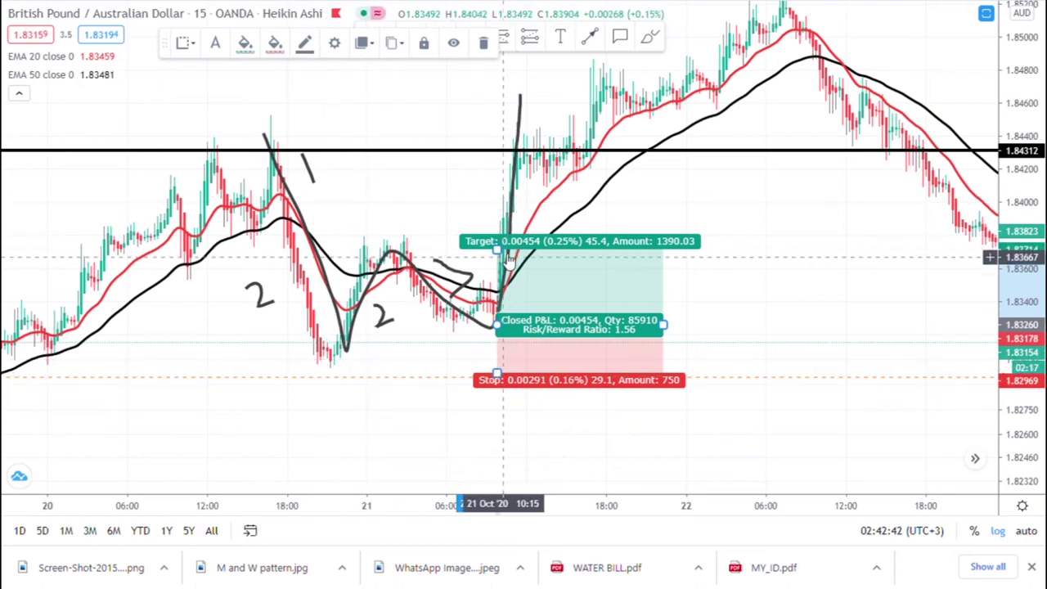
drag(497, 251, 459, 162)
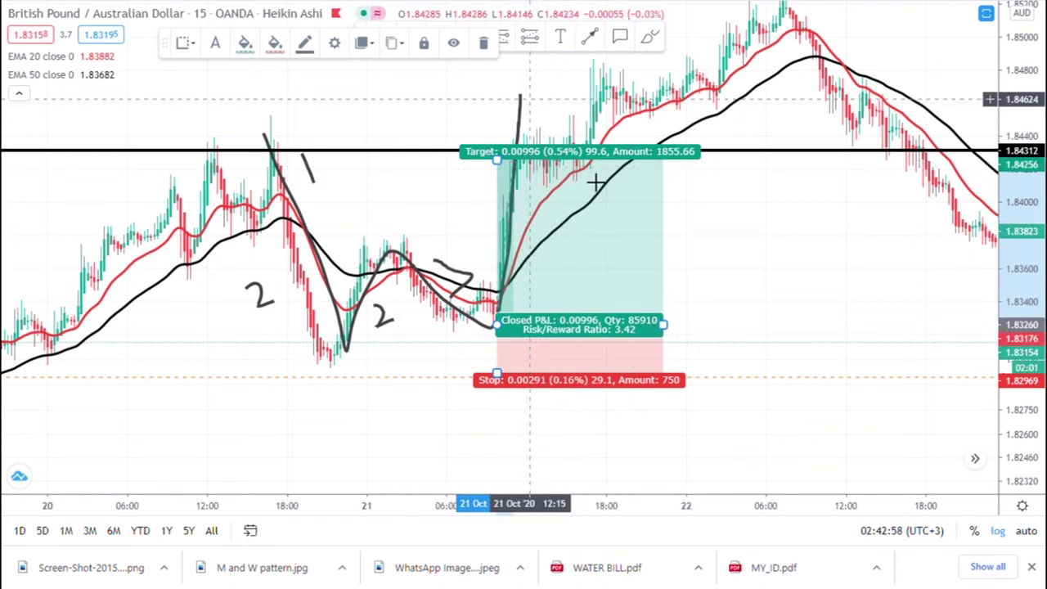
click(484, 44)
Delete the freehand W line, the small stroke, the handwritten 1 and both handwritten 2s
click(514, 260)
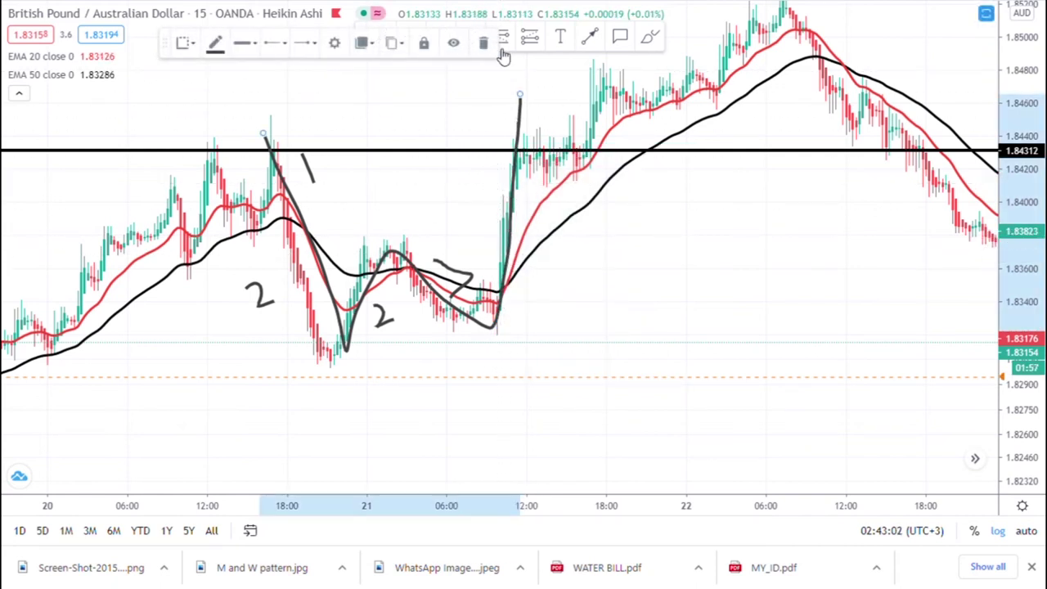
click(483, 45)
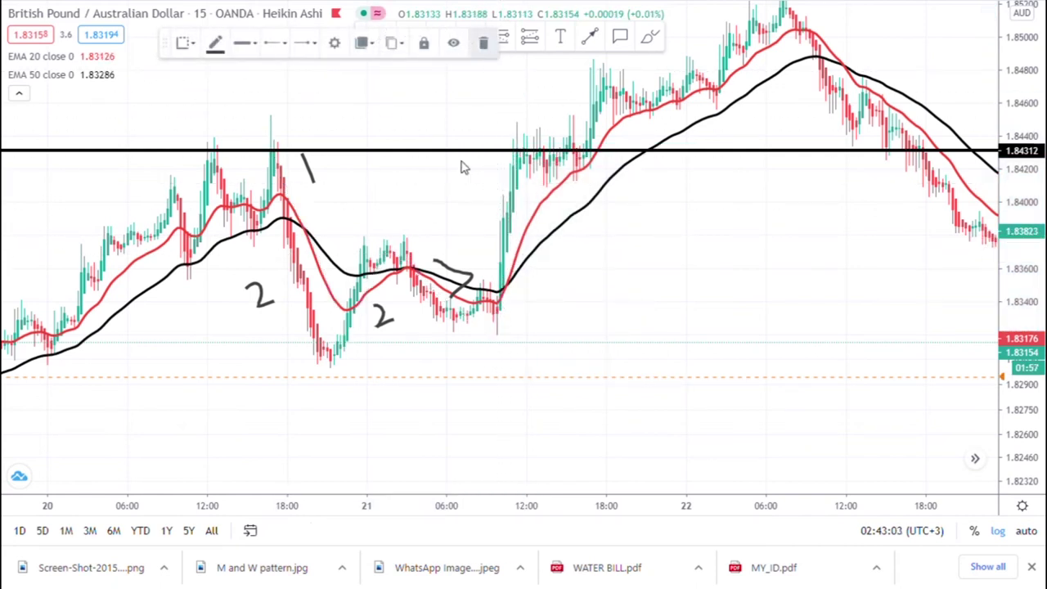
click(466, 277)
click(486, 44)
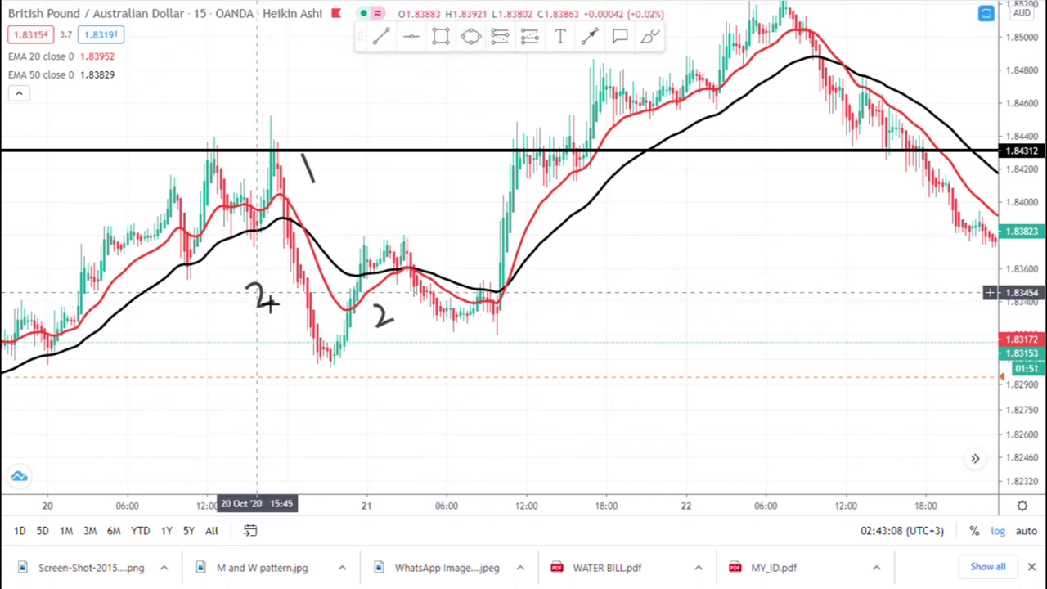
click(266, 296)
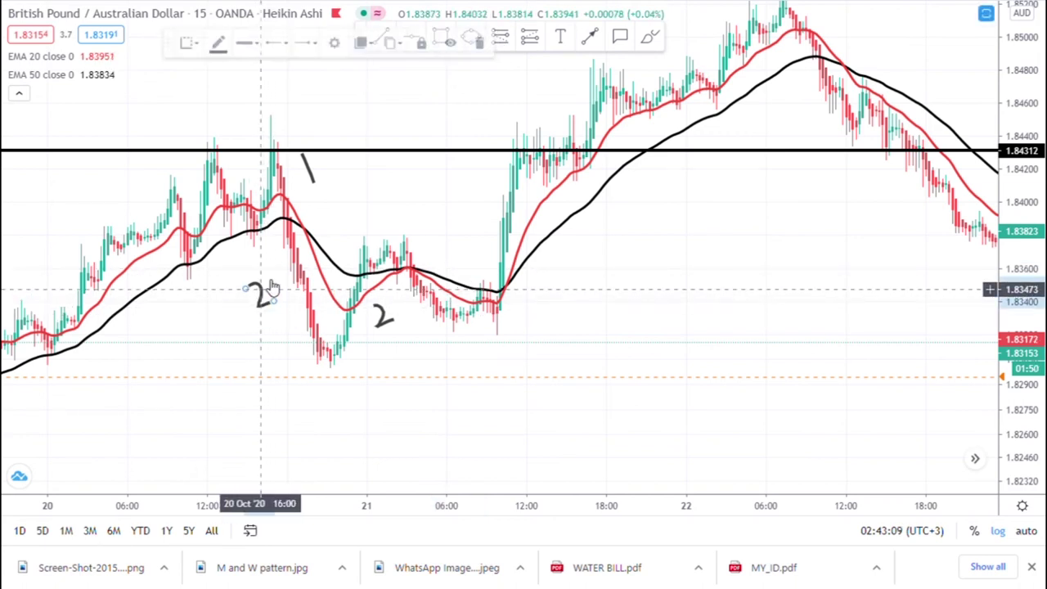
click(486, 43)
click(316, 172)
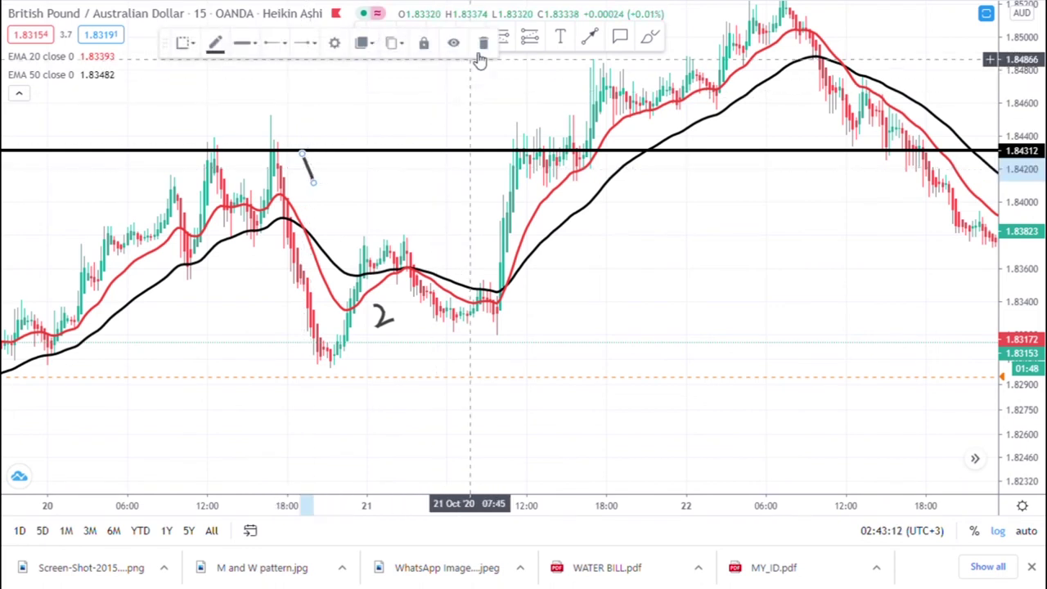
click(486, 43)
click(382, 323)
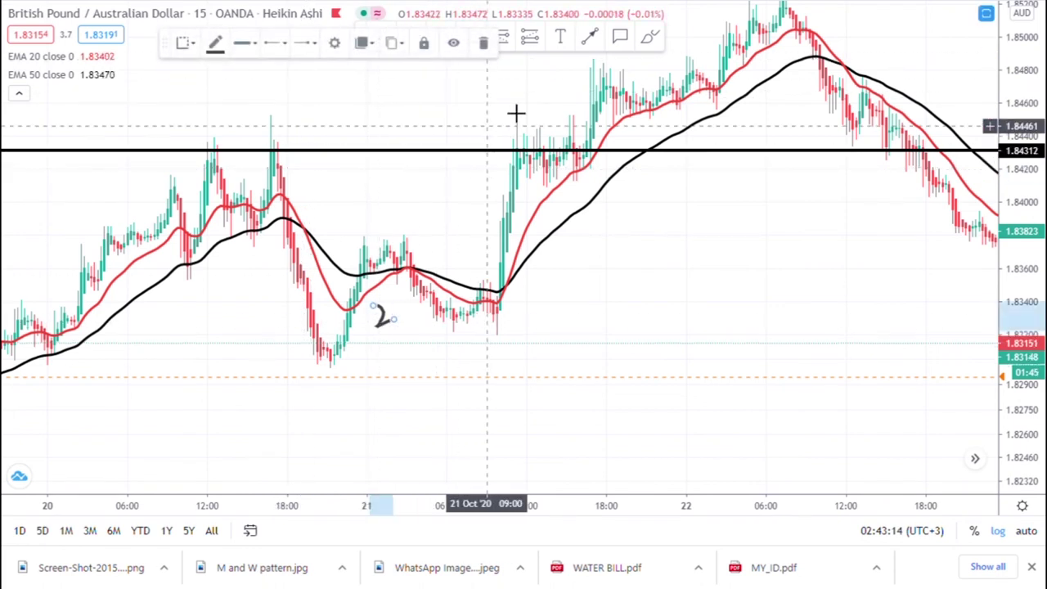
click(484, 43)
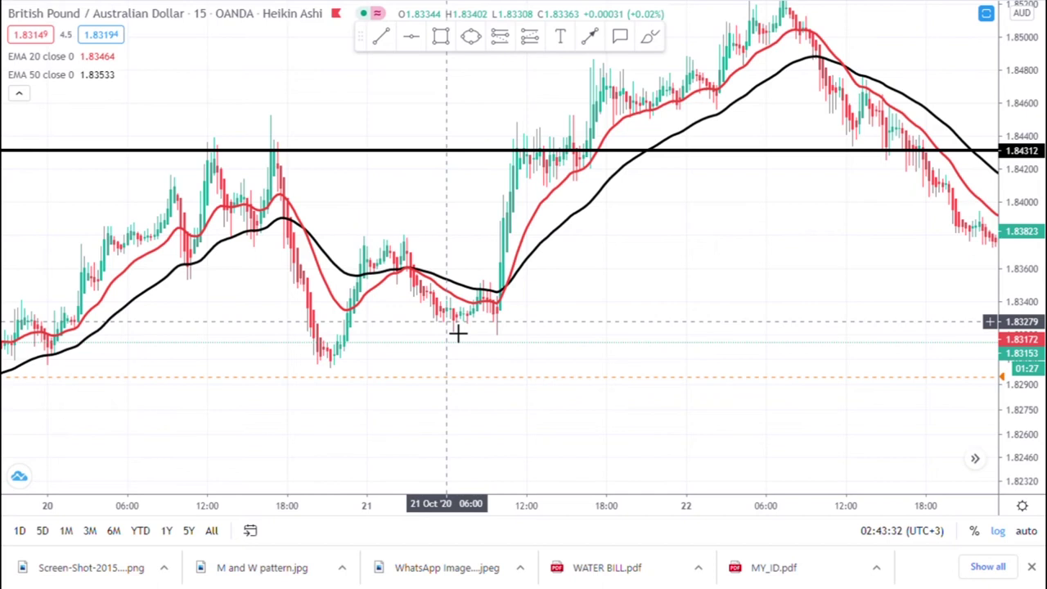
drag(1017, 329, 1018, 319)
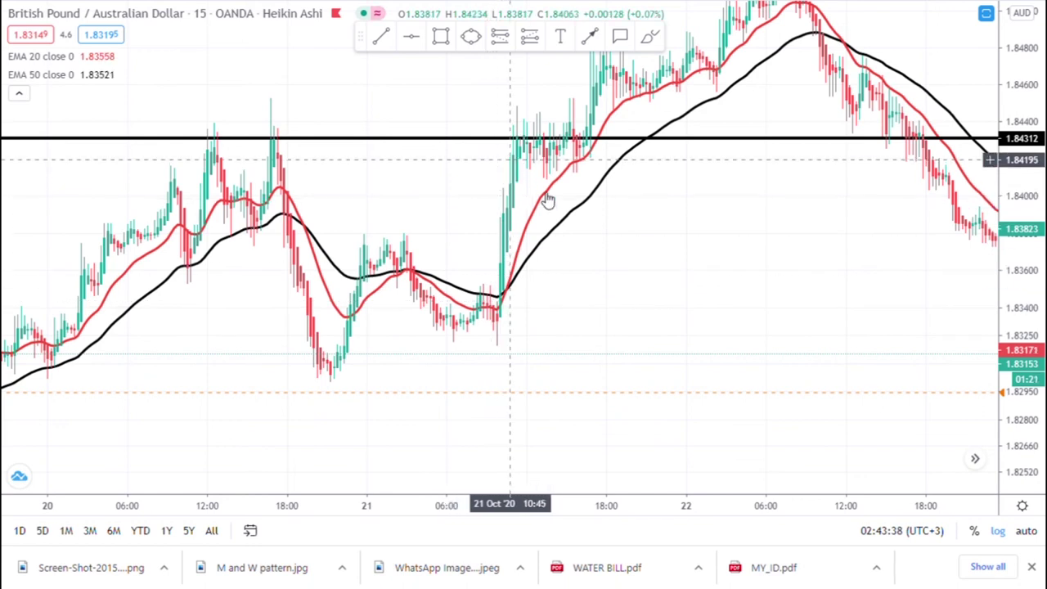
drag(196, 354, 11, 420)
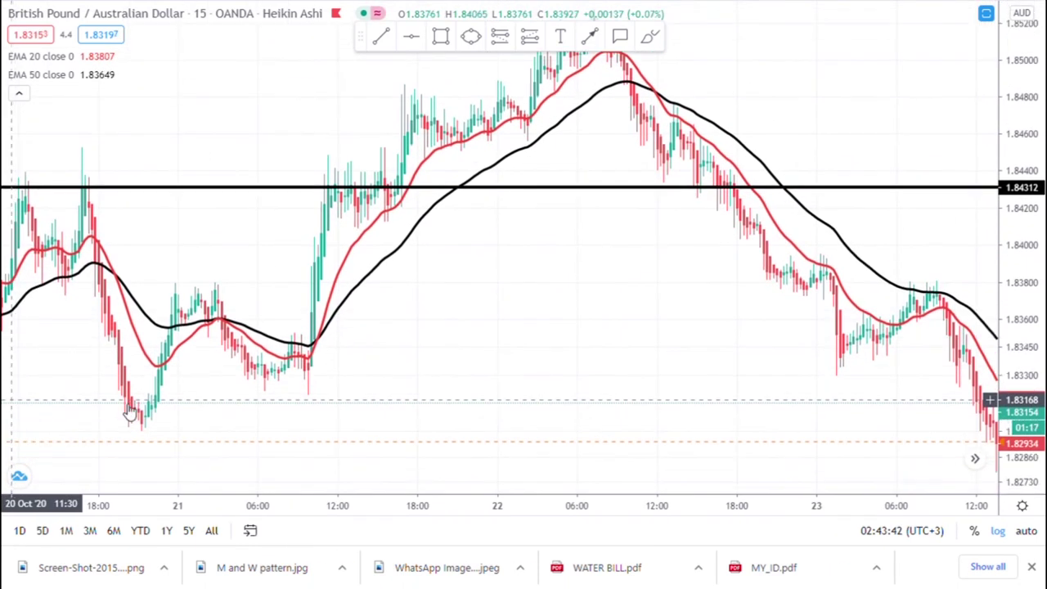
Pan to 23 Oct, brush a trial M over the twin peaks near 1.8380, then delete it
drag(601, 334, 169, 245)
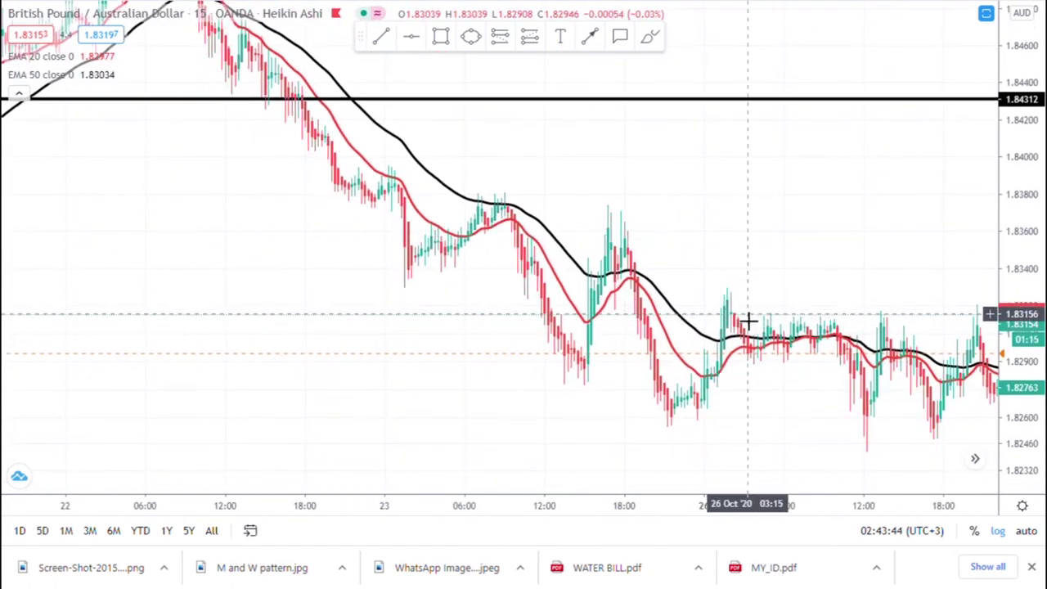
scroll(777, 274, up, 2)
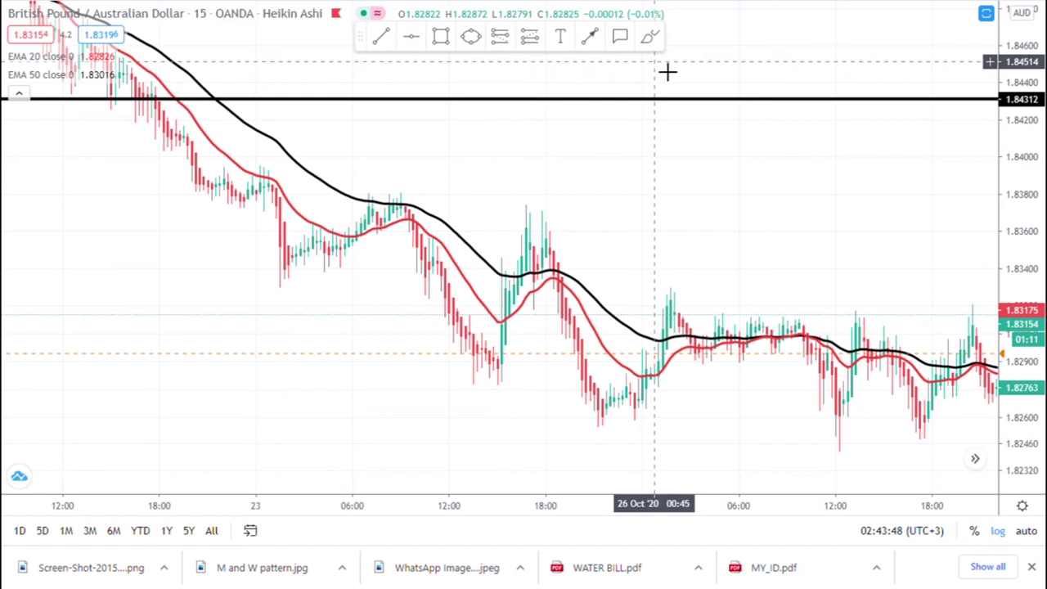
click(654, 39)
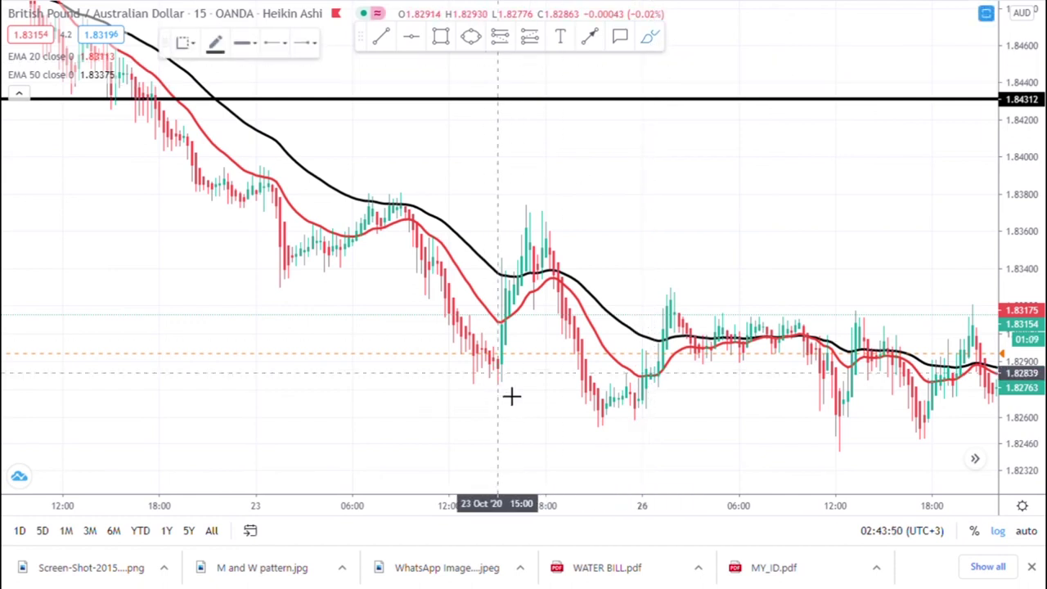
mouse_move(498, 396)
mouse_down()
mouse_move(516, 201)
mouse_move(551, 288)
mouse_up()
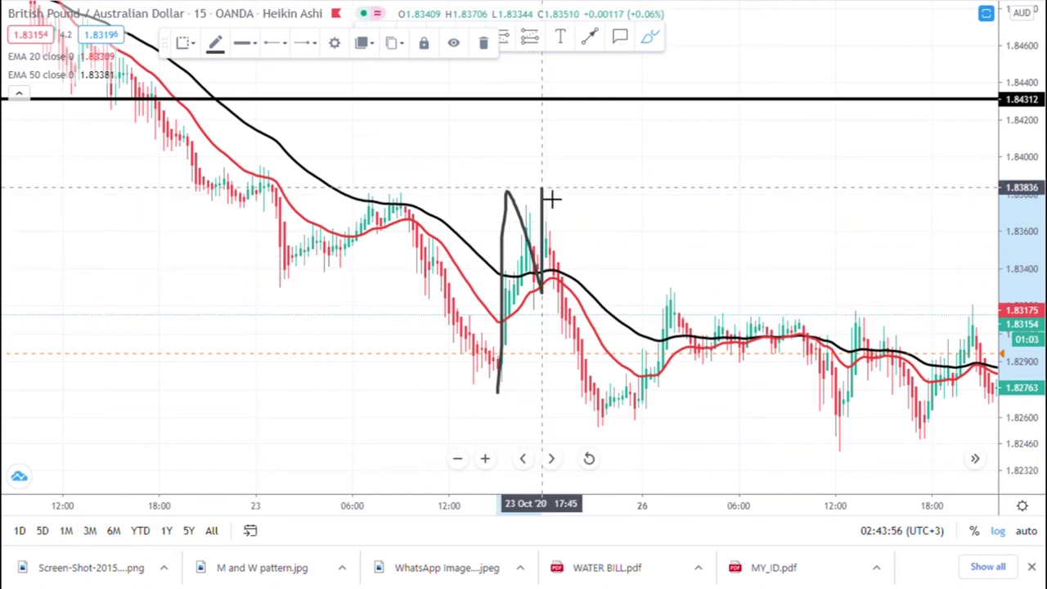
drag(551, 199, 604, 399)
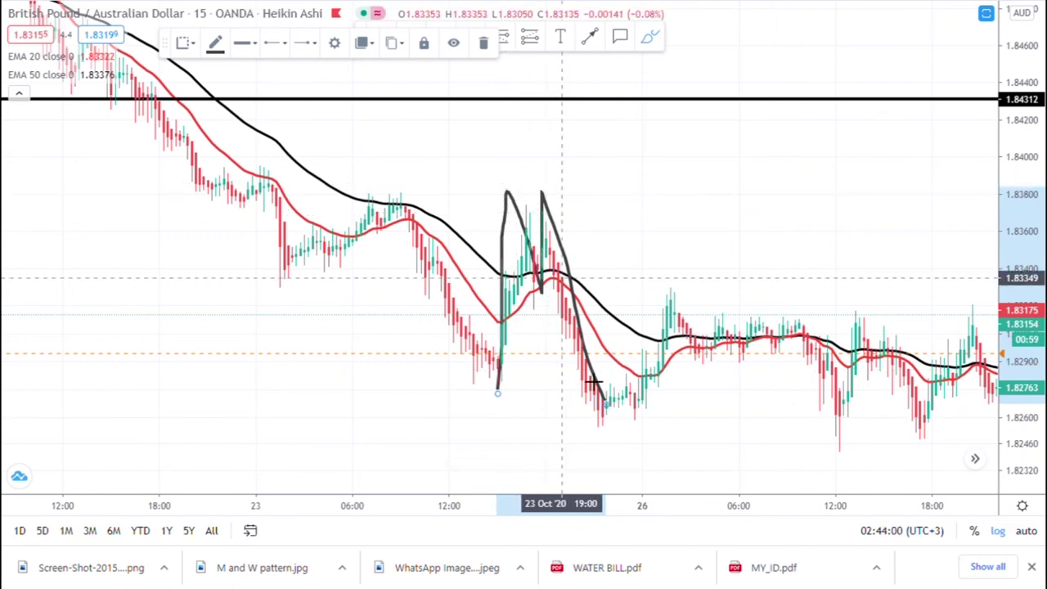
scroll(604, 317, up, 2)
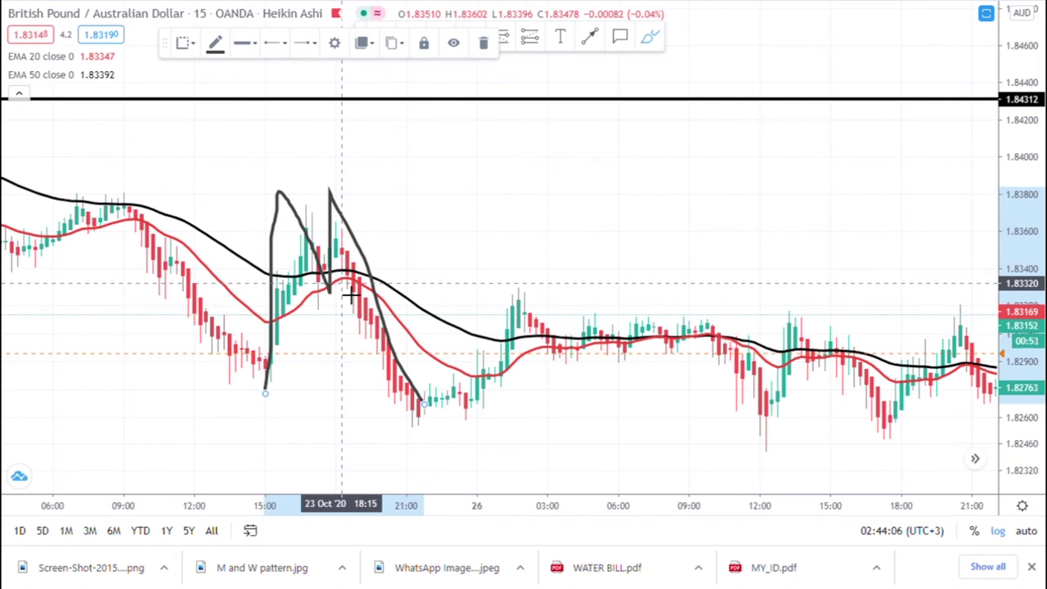
click(486, 46)
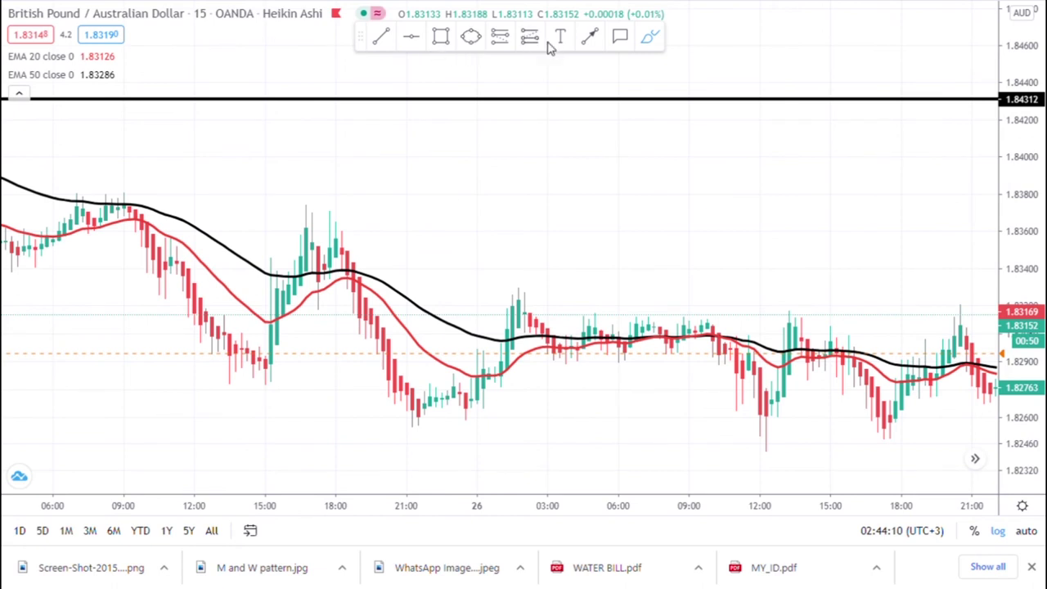
Brush an up leg, a down leg and a short upward stroke over the 23 Oct rally
click(588, 39)
drag(265, 385, 305, 225)
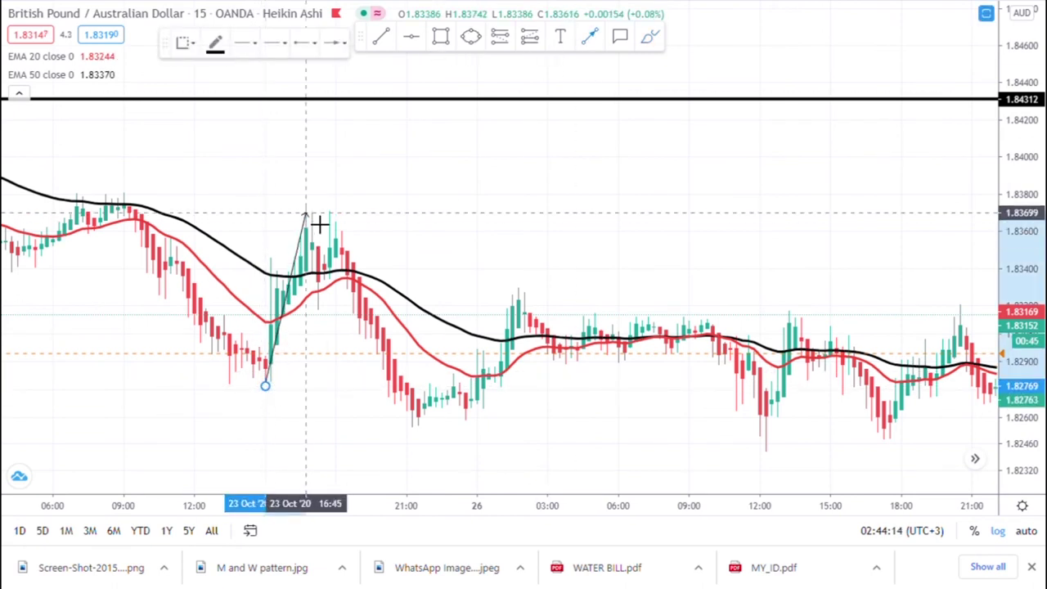
click(319, 223)
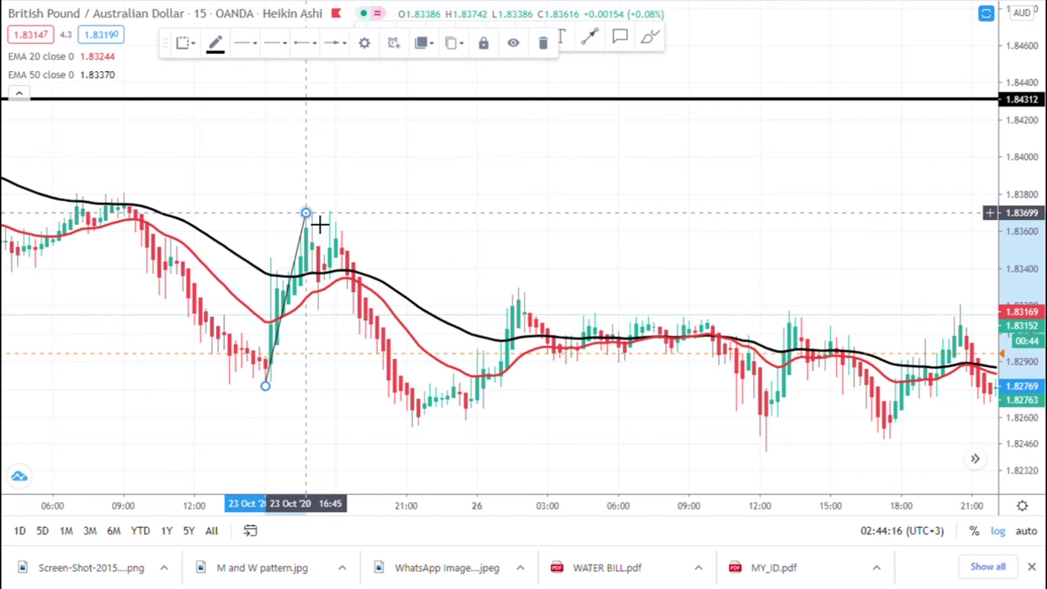
click(591, 38)
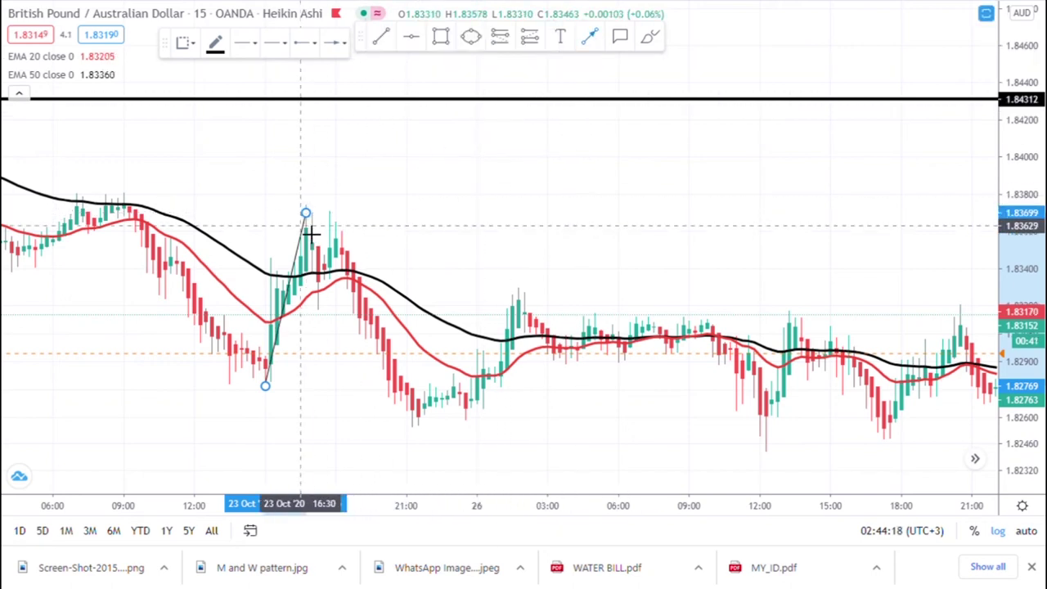
drag(301, 219, 334, 307)
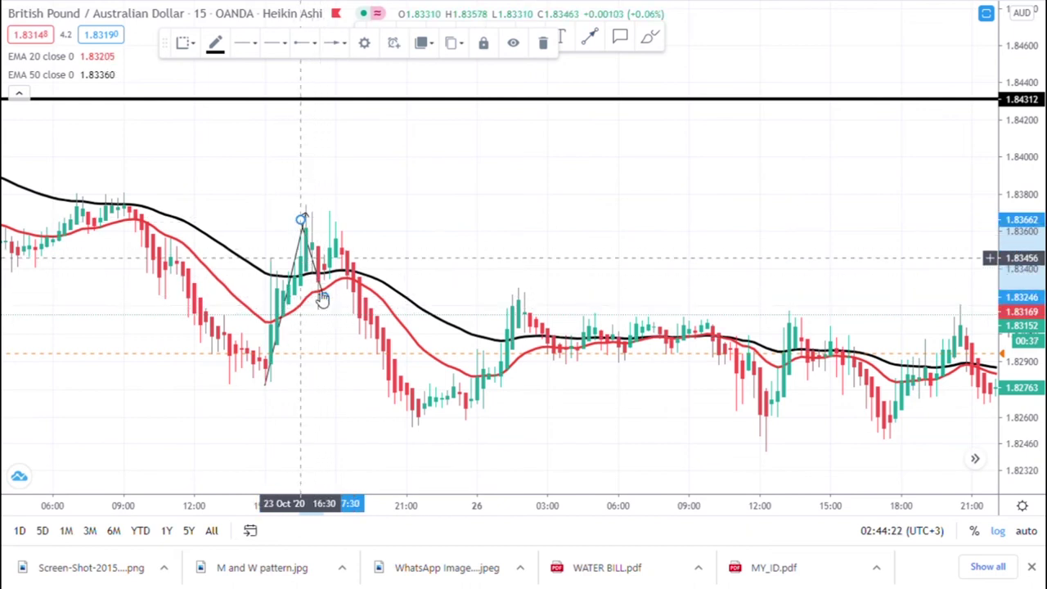
click(591, 40)
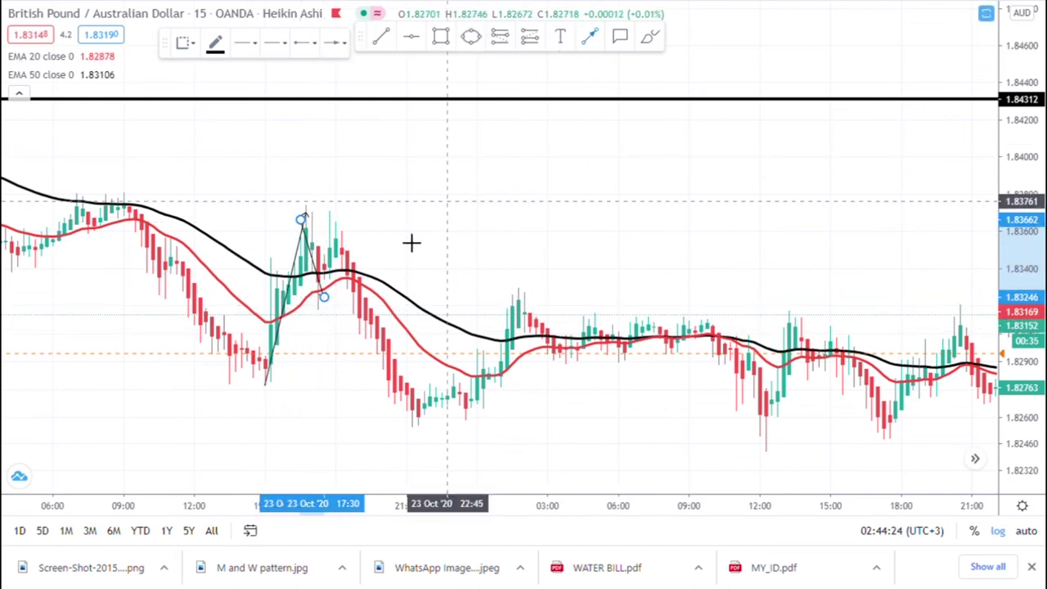
drag(341, 299, 339, 242)
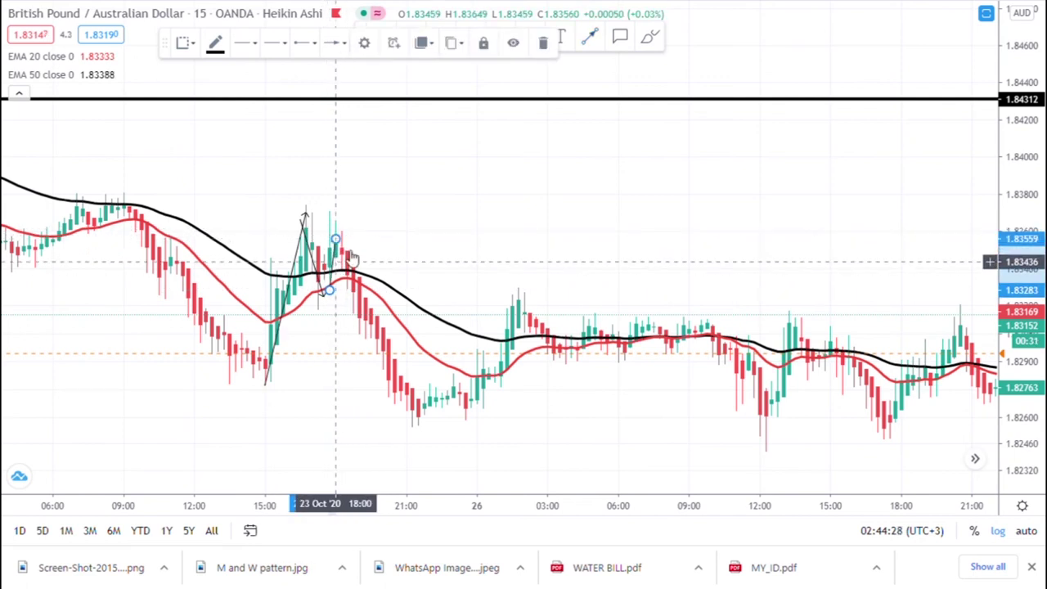
click(542, 238)
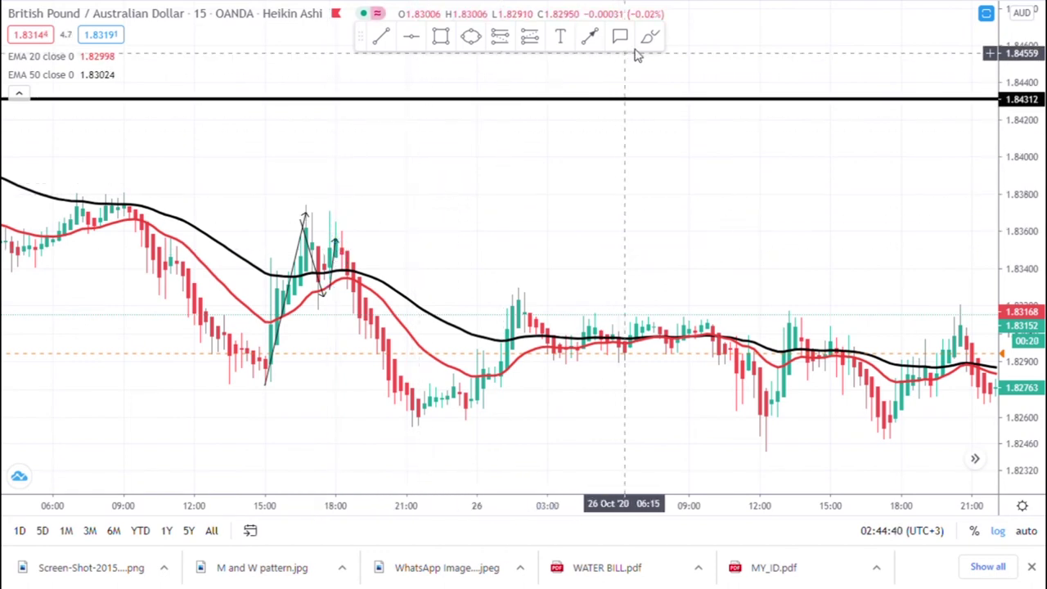
Select and delete the strokes and trend line over the 23 Oct rally
click(338, 272)
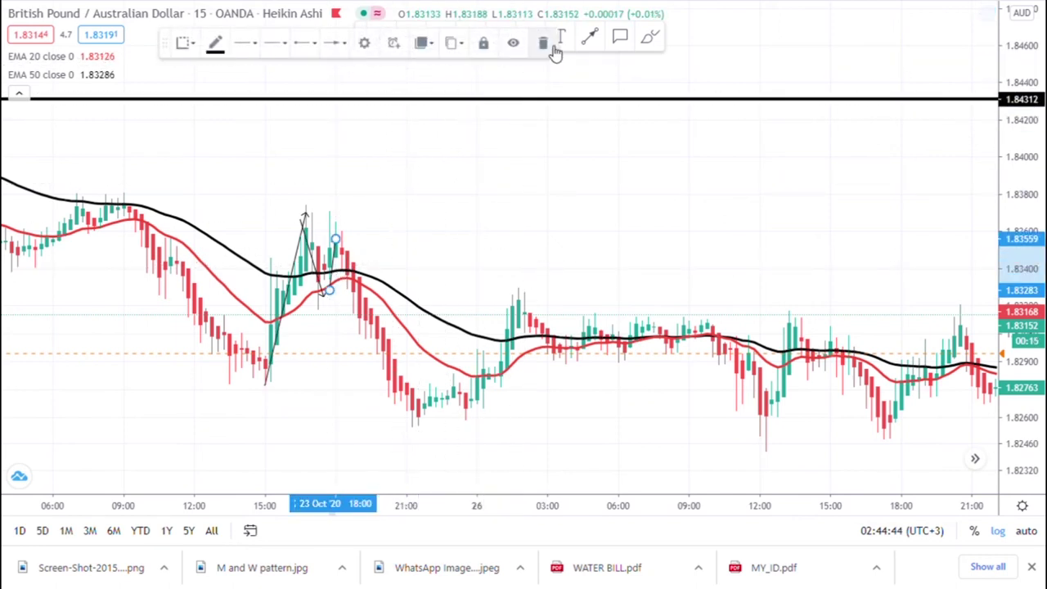
click(355, 250)
click(309, 237)
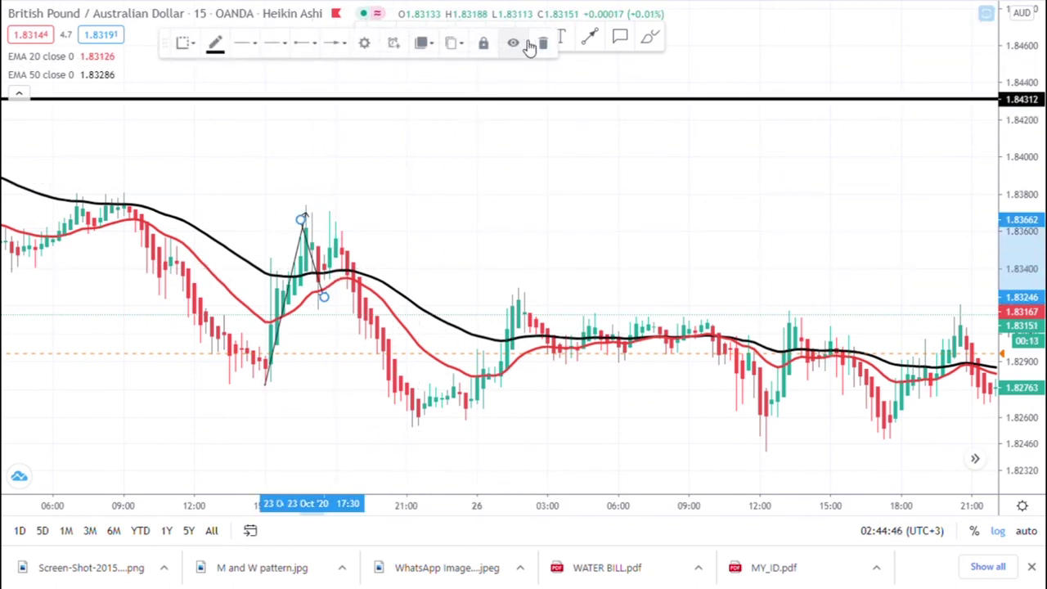
click(543, 44)
click(297, 245)
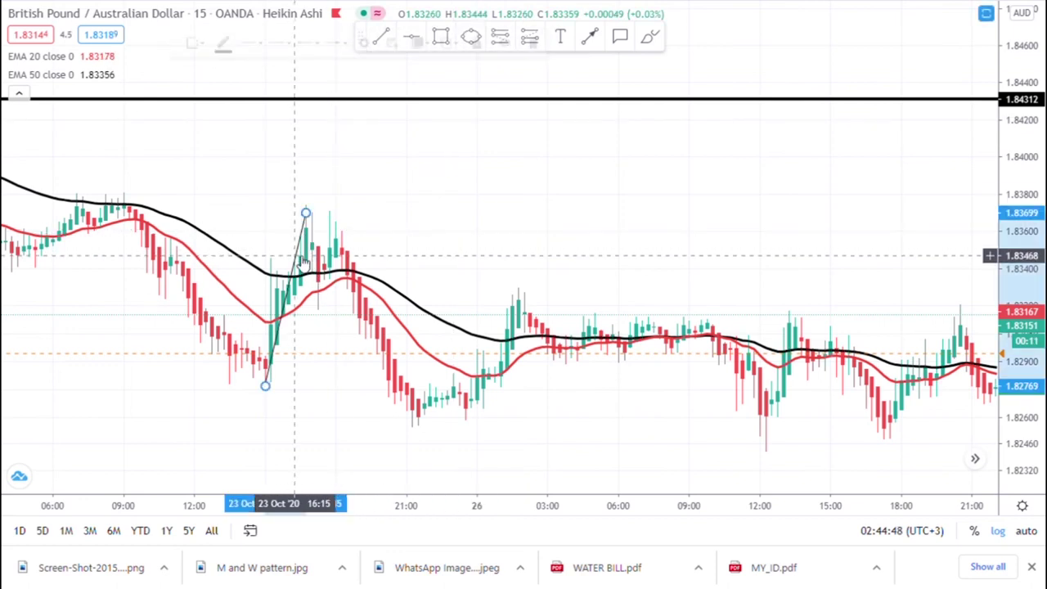
click(545, 45)
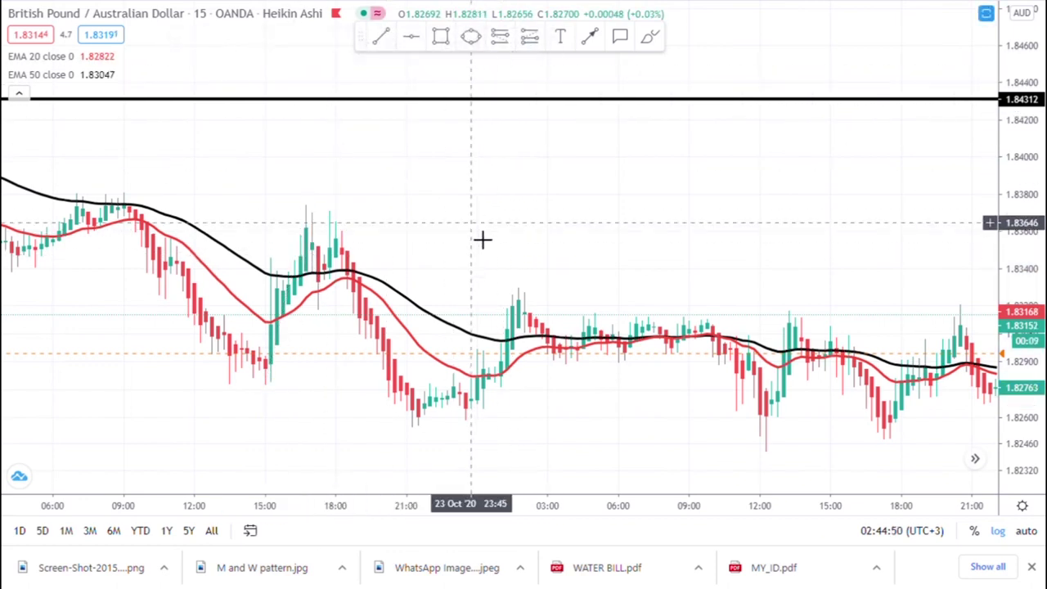
drag(465, 235, 605, 213)
scroll(605, 213, up, 1)
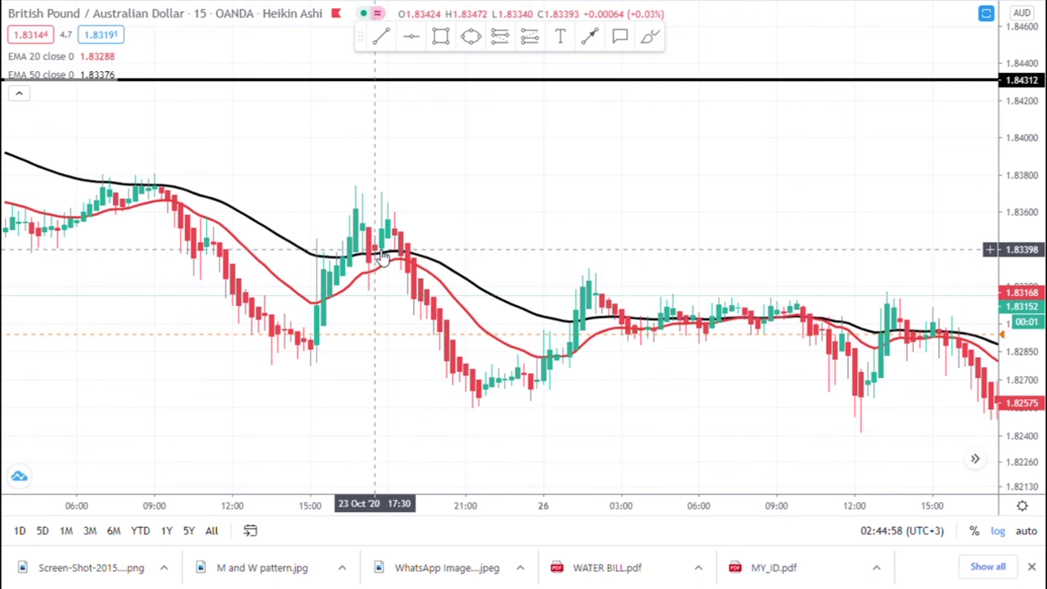
scroll(397, 248, up, 3)
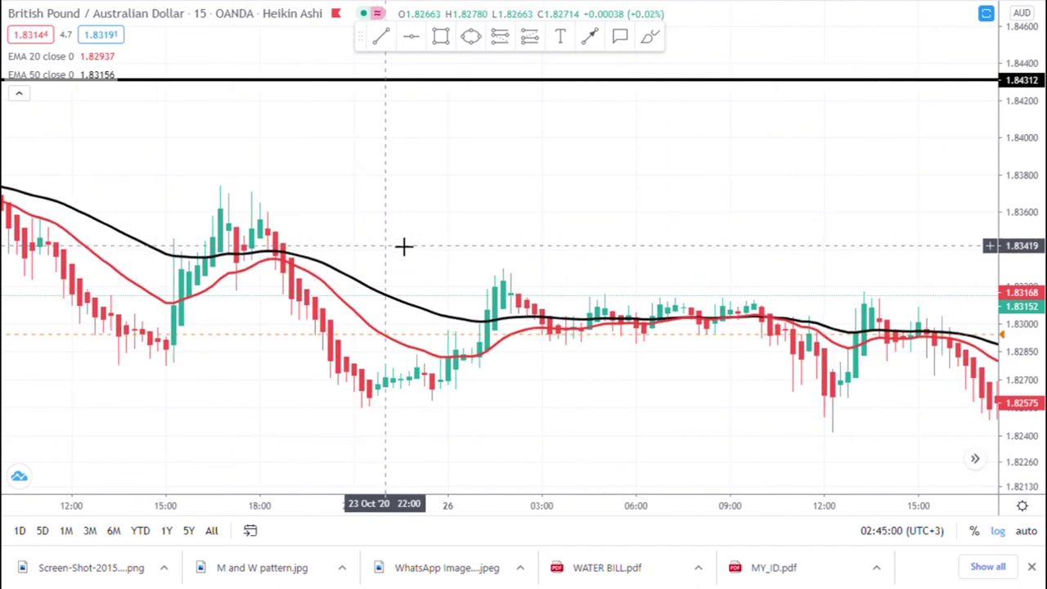
drag(497, 198, 994, 234)
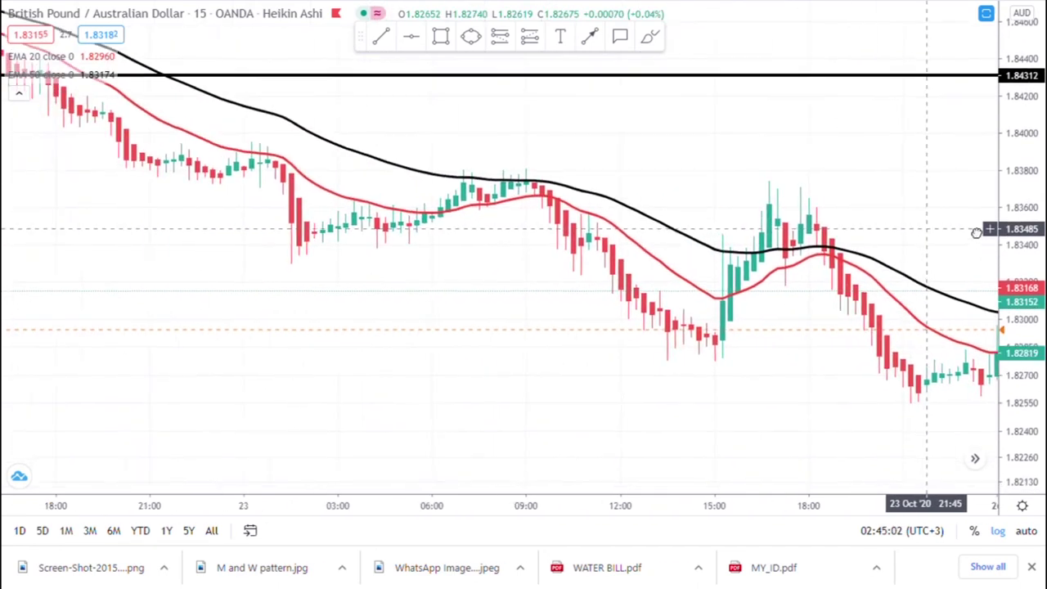
drag(815, 337, 874, 351)
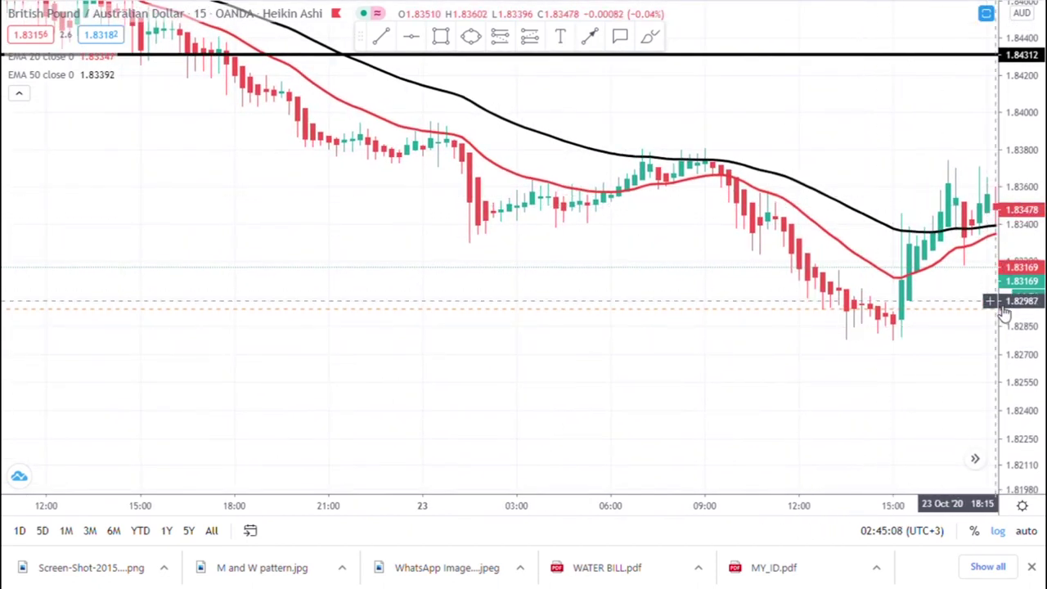
drag(971, 306, 365, 351)
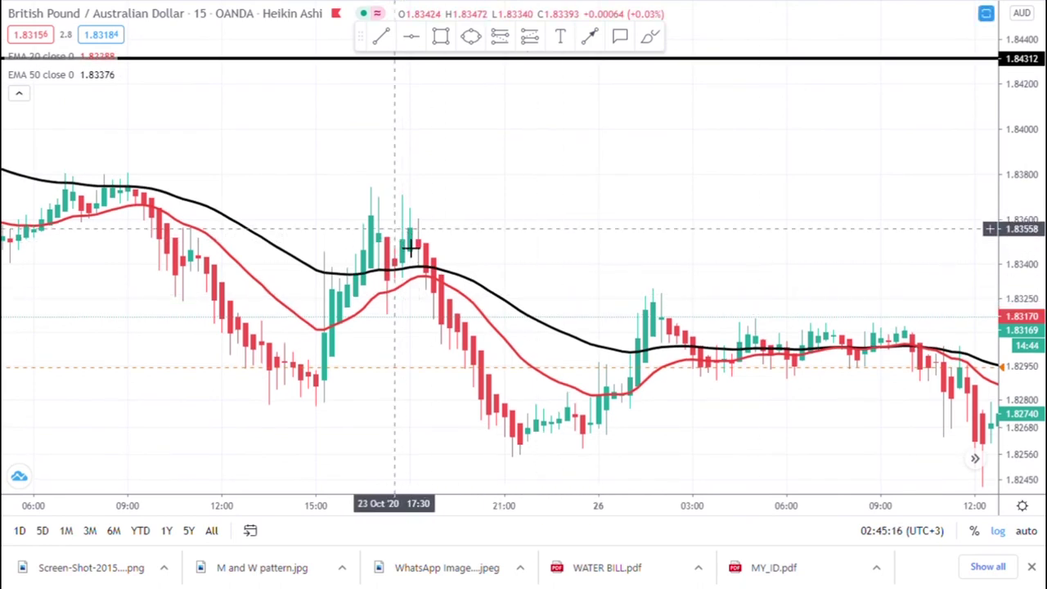
Place a trial position on the 23 Oct 18:15 candle, adjusting its stop and target
click(500, 40)
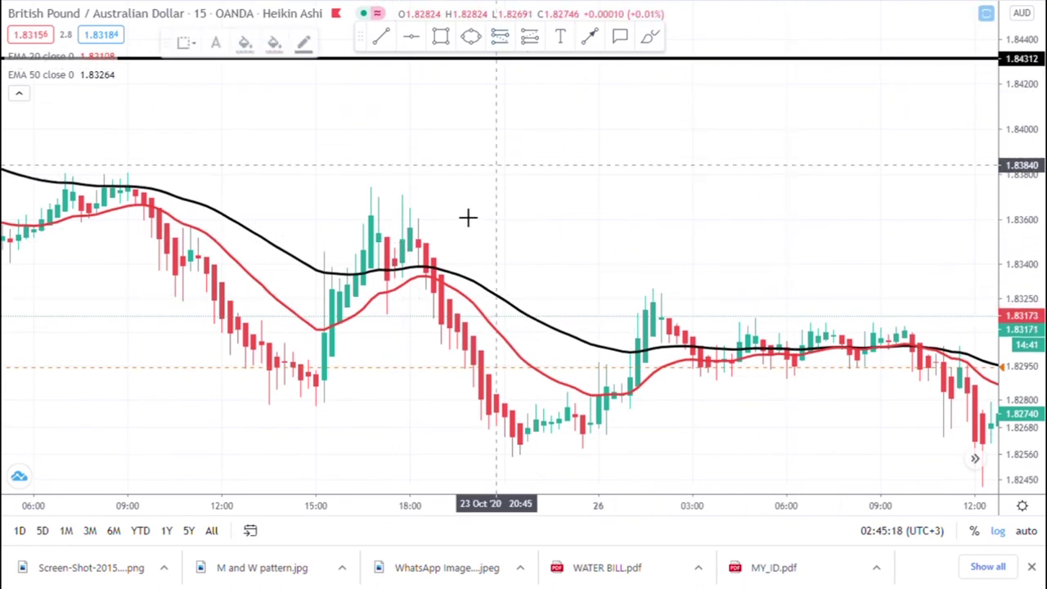
click(438, 254)
drag(418, 164, 431, 188)
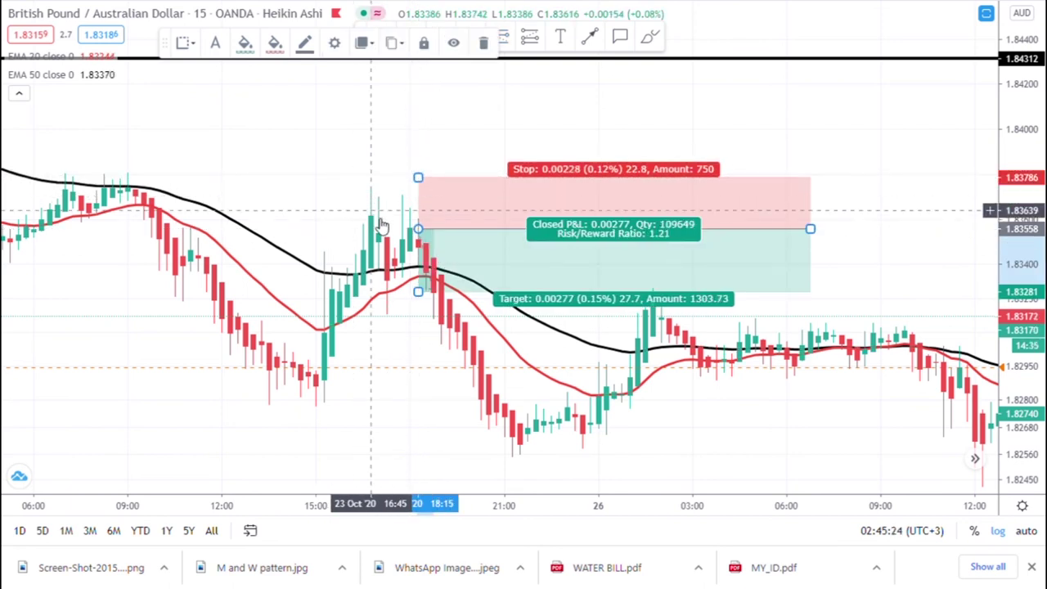
drag(431, 311, 434, 373)
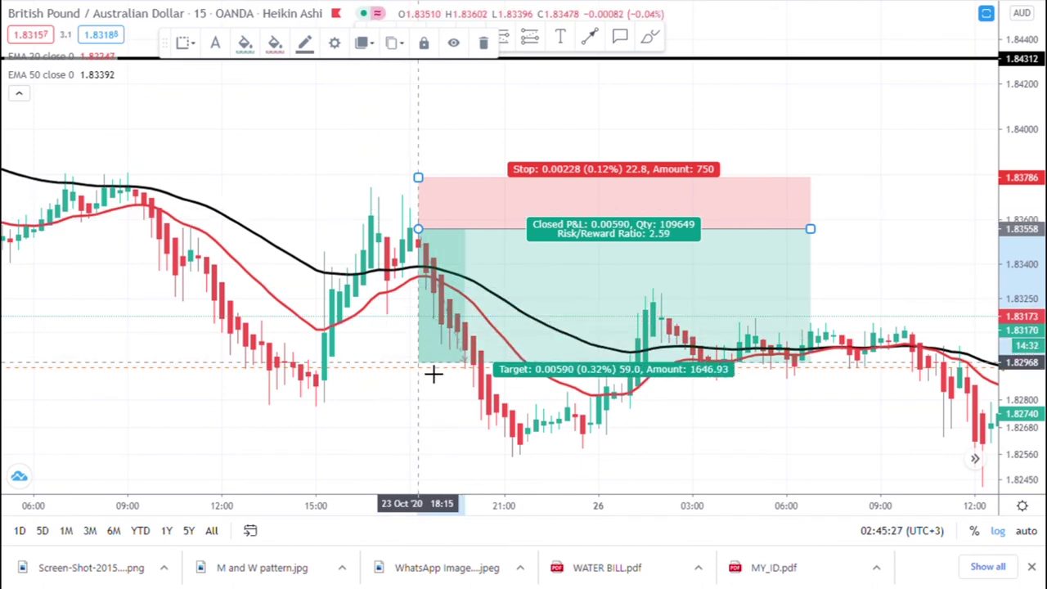
click(556, 81)
Add a horizontal level at 1.82890, move the position's target to it, then delete the position
click(415, 39)
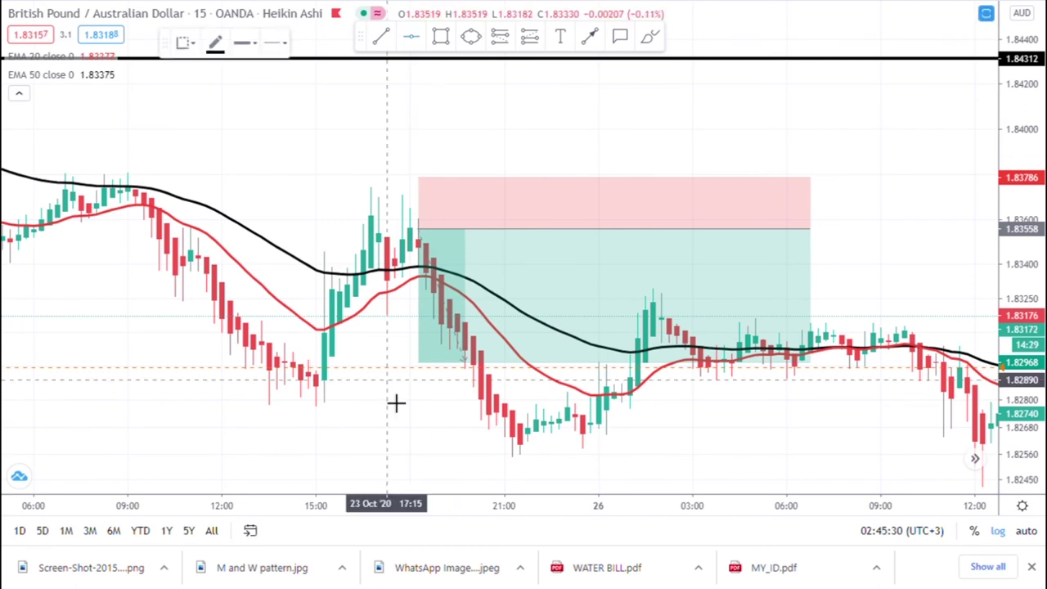
click(392, 392)
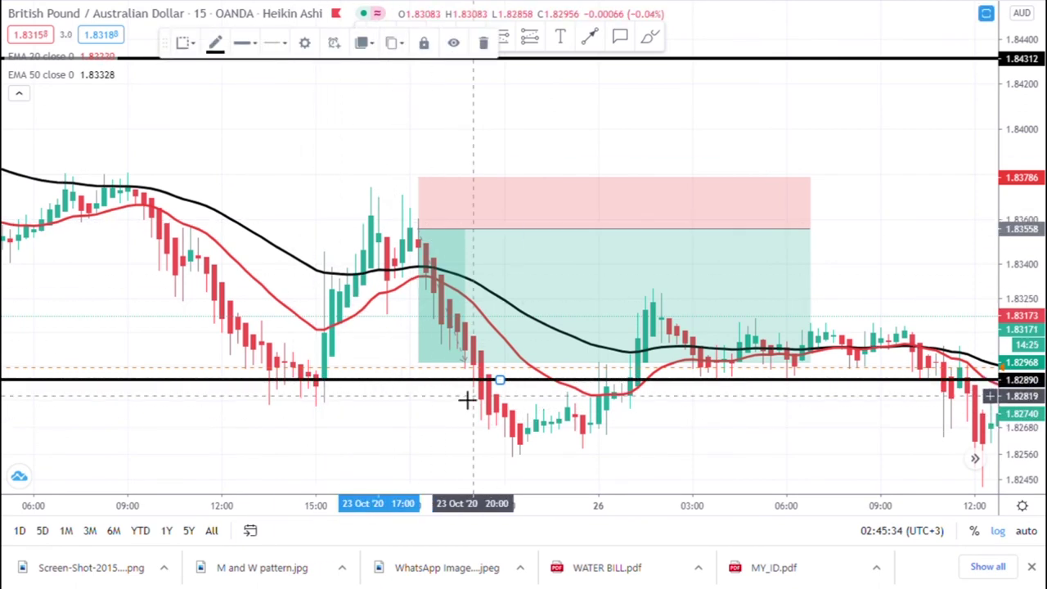
click(421, 370)
drag(430, 393, 430, 395)
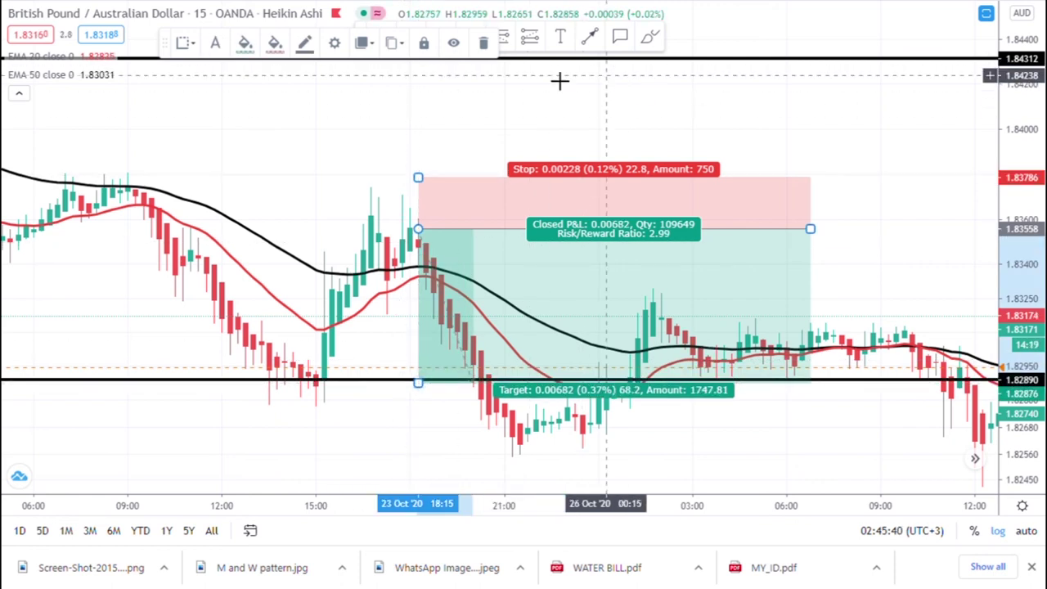
click(484, 43)
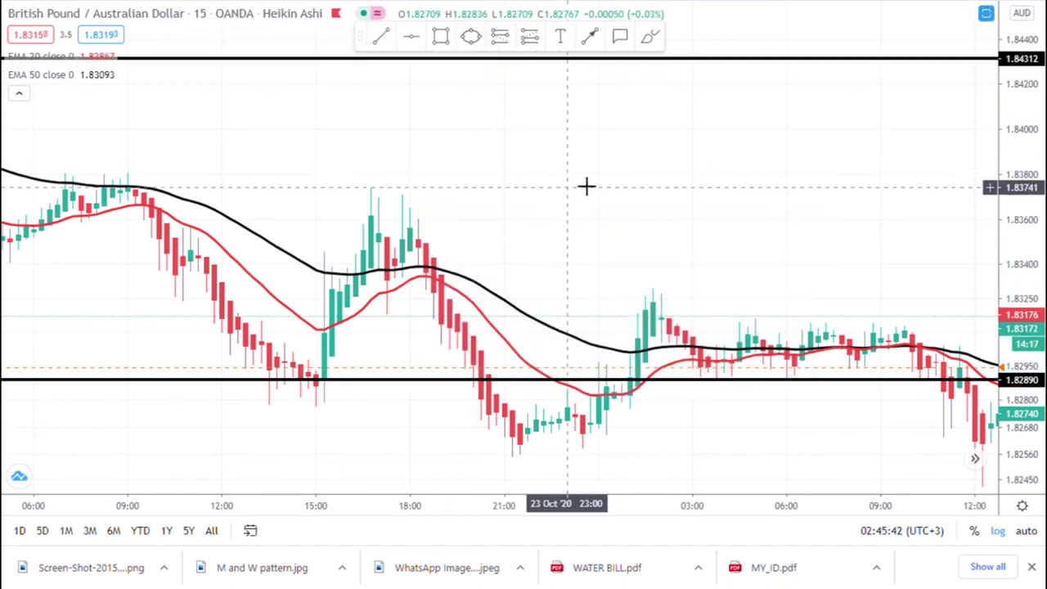
Pan to 20–21 Oct and brush the W from the 20 Oct high up past 1.84312
scroll(614, 197, down, 3)
drag(206, 264, 664, 304)
scroll(487, 338, down, 2)
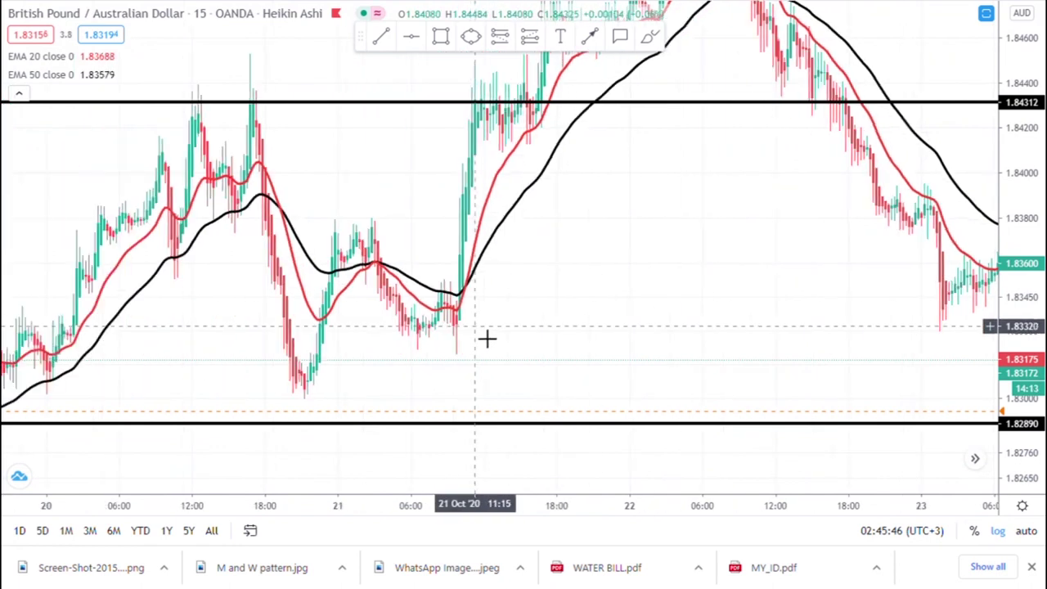
drag(598, 278, 698, 329)
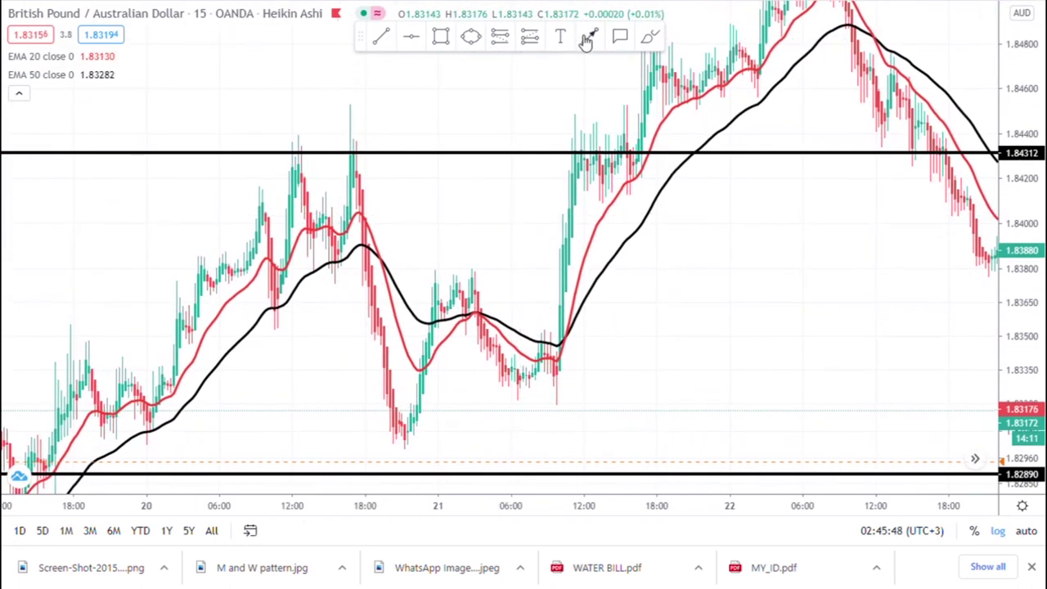
click(651, 39)
drag(337, 147, 410, 390)
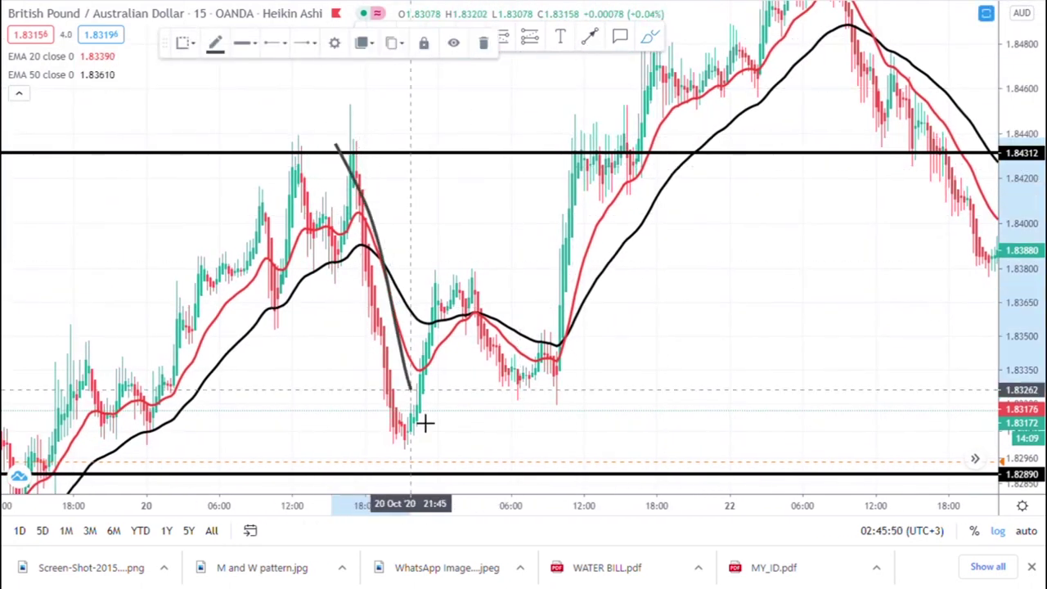
mouse_move(496, 321)
mouse_down()
mouse_move(559, 304)
mouse_move(577, 127)
mouse_up()
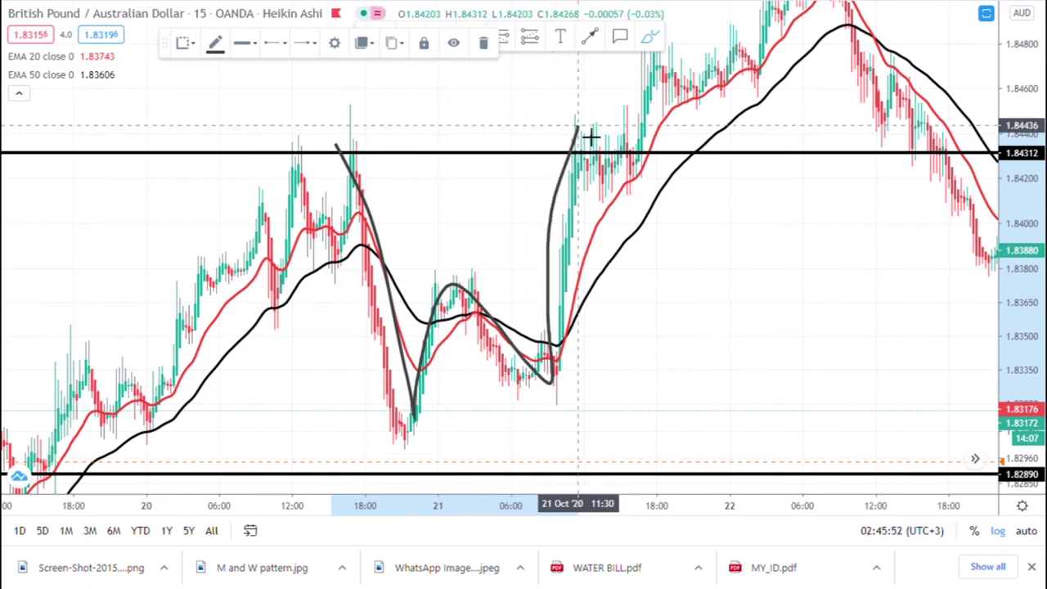
scroll(319, 325, down, 2)
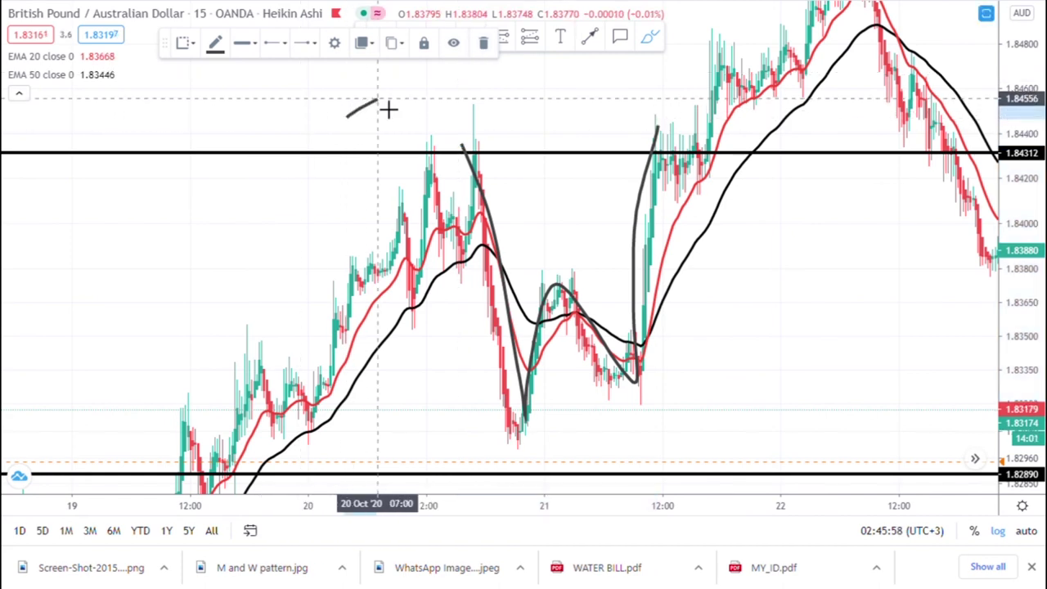
Delete a stray stroke, draw a rising trend line, and pan back to 14–16 Oct
key(Delete)
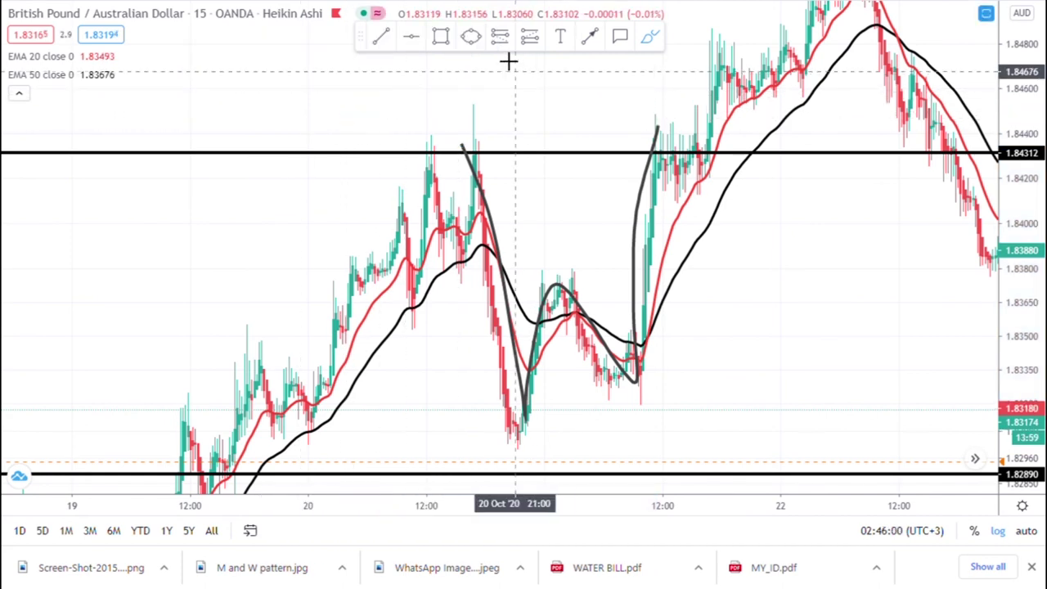
mouse_move(250, 305)
mouse_down()
mouse_move(402, 198)
mouse_move(416, 170)
mouse_up()
drag(270, 227, 489, 77)
drag(513, 429, 657, 136)
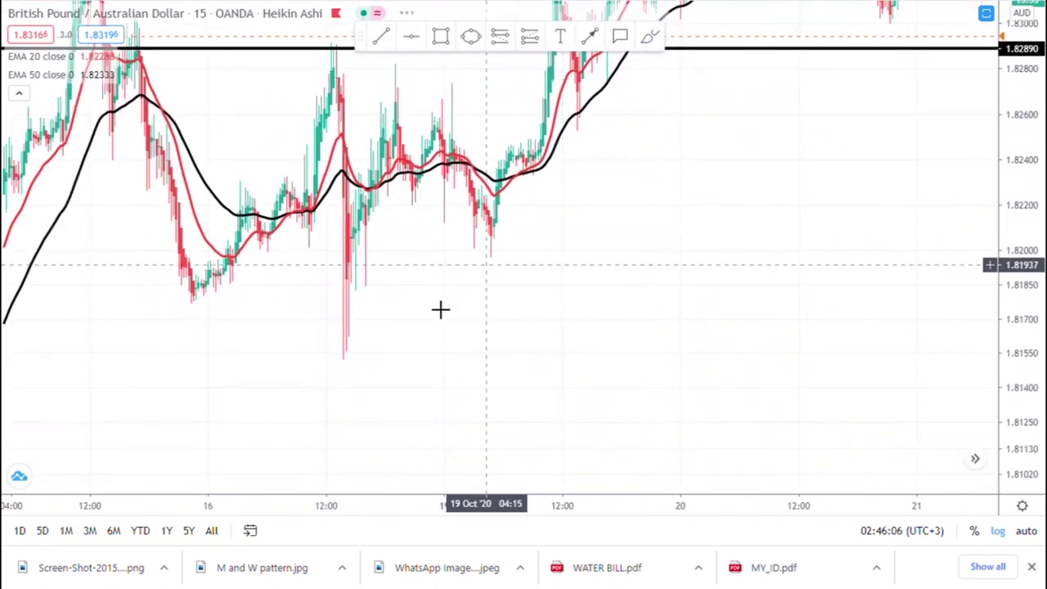
scroll(458, 299, up, 2)
drag(335, 336, 818, 327)
scroll(598, 369, up, 2)
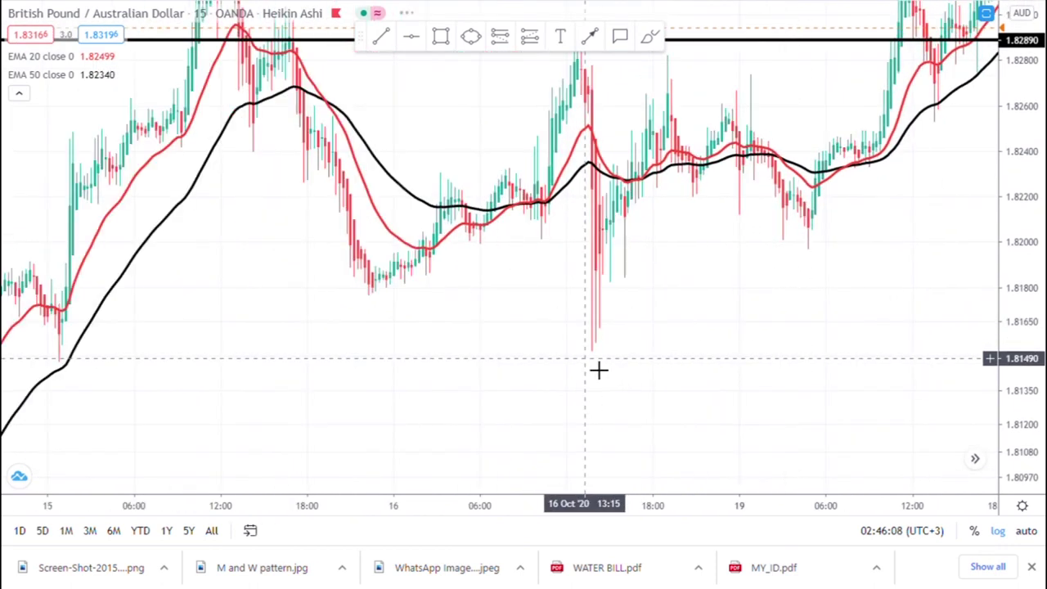
drag(344, 362, 738, 243)
drag(639, 272, 692, 204)
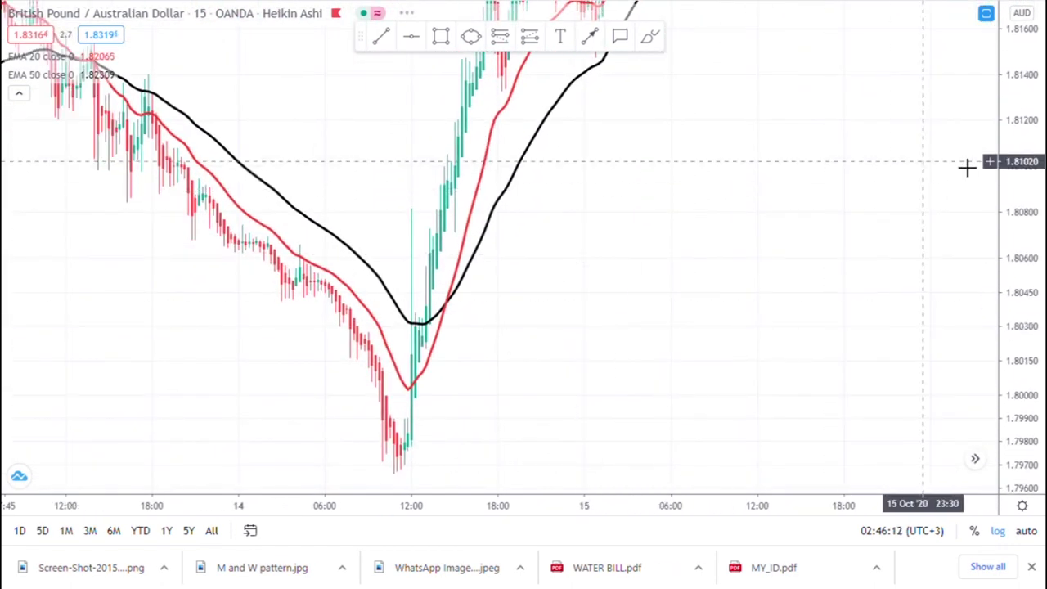
drag(1028, 172, 1032, 344)
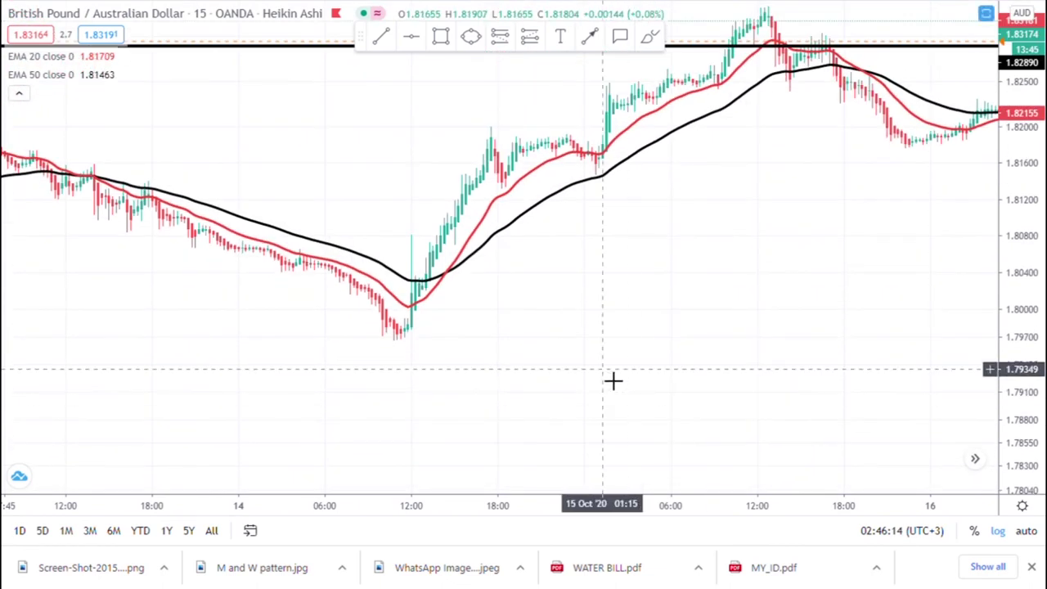
Pan and zoom back to 1–5 Oct, showing the 1 Oct plunge near 1.7850
scroll(613, 381, down, 2)
scroll(392, 401, down, 2)
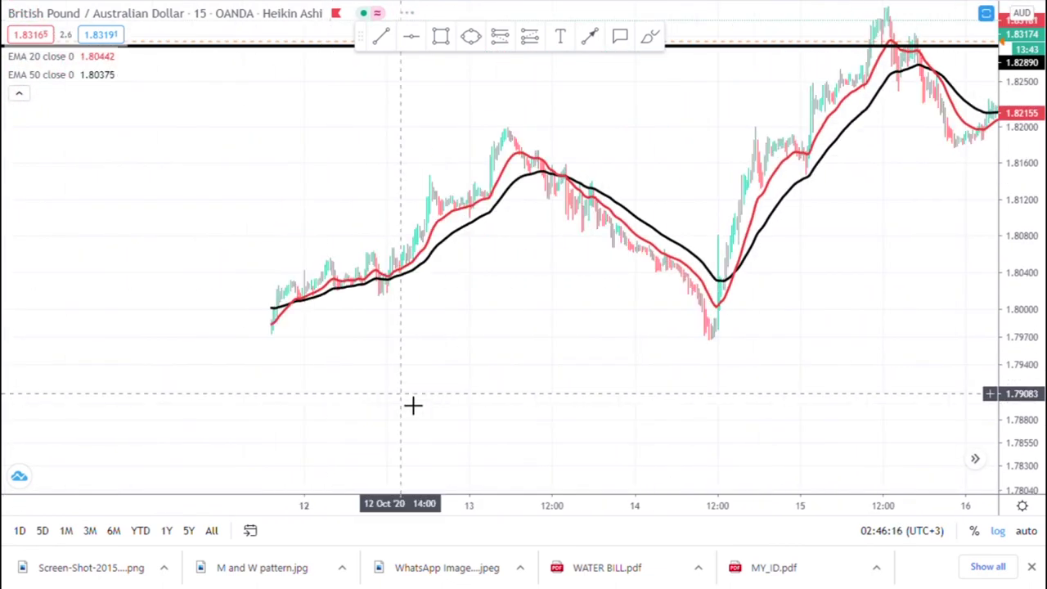
scroll(412, 405, down, 2)
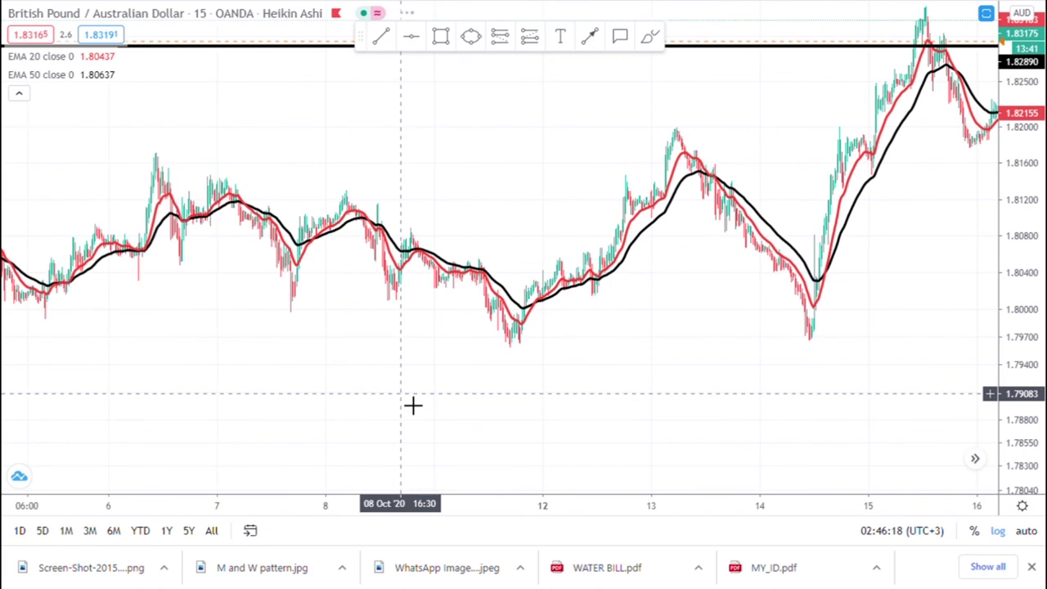
scroll(412, 405, down, 2)
scroll(412, 405, down, 1)
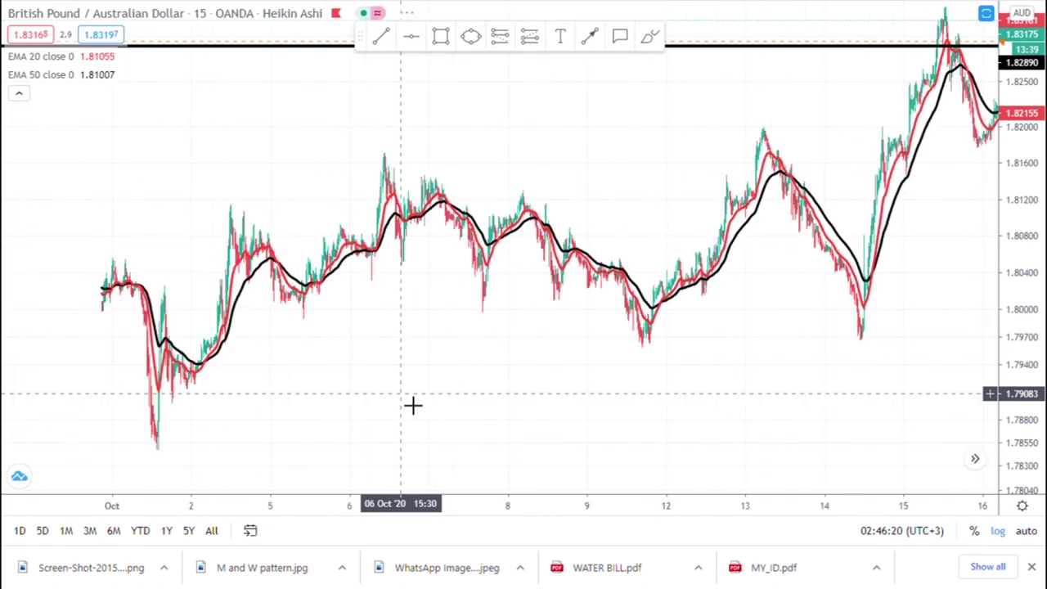
drag(325, 392, 647, 358)
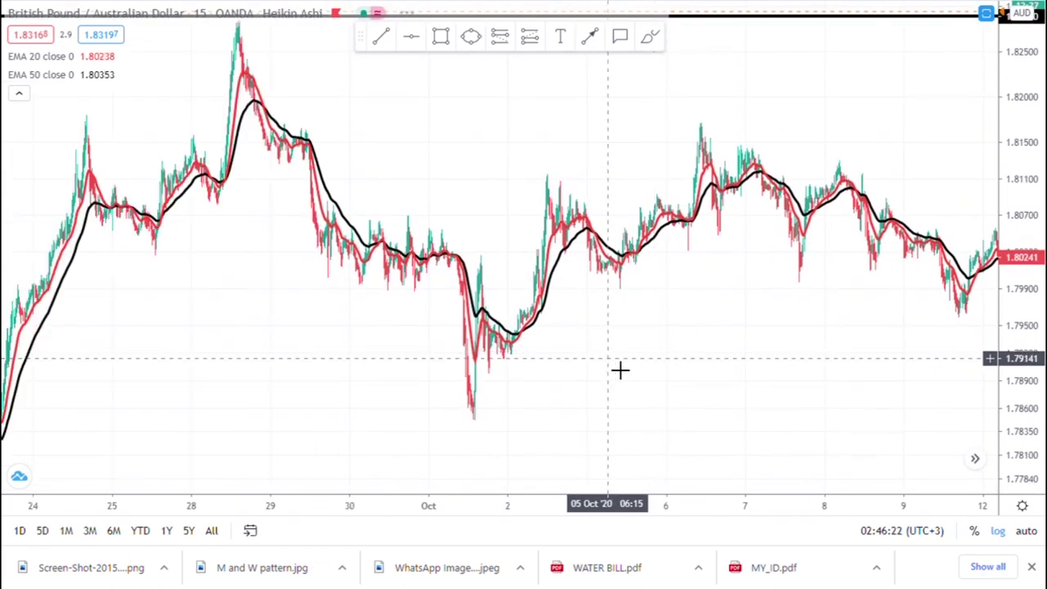
drag(210, 335, 663, 221)
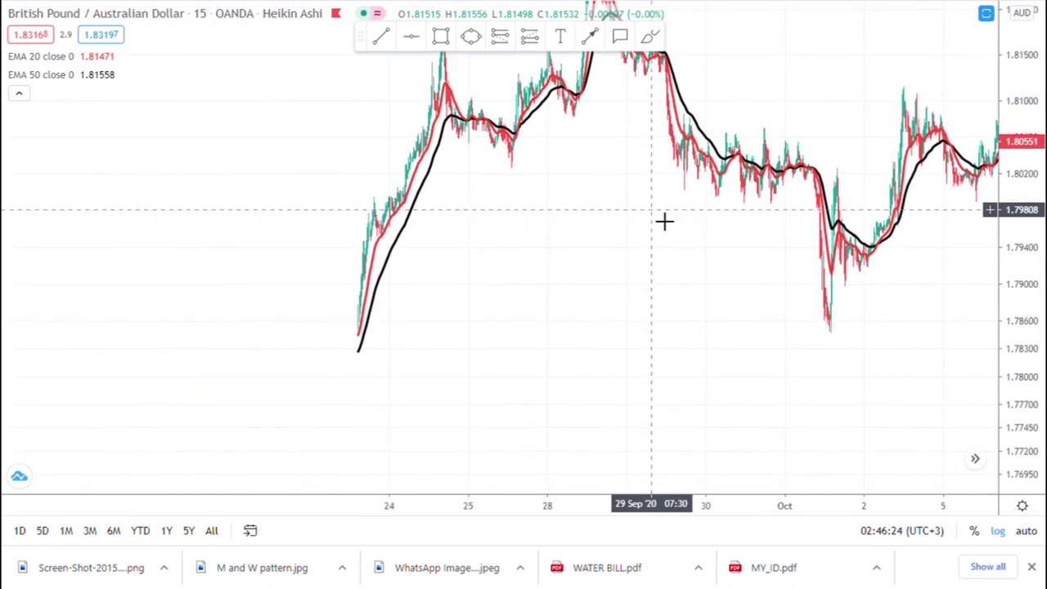
scroll(661, 245, up, 1)
scroll(540, 297, up, 2)
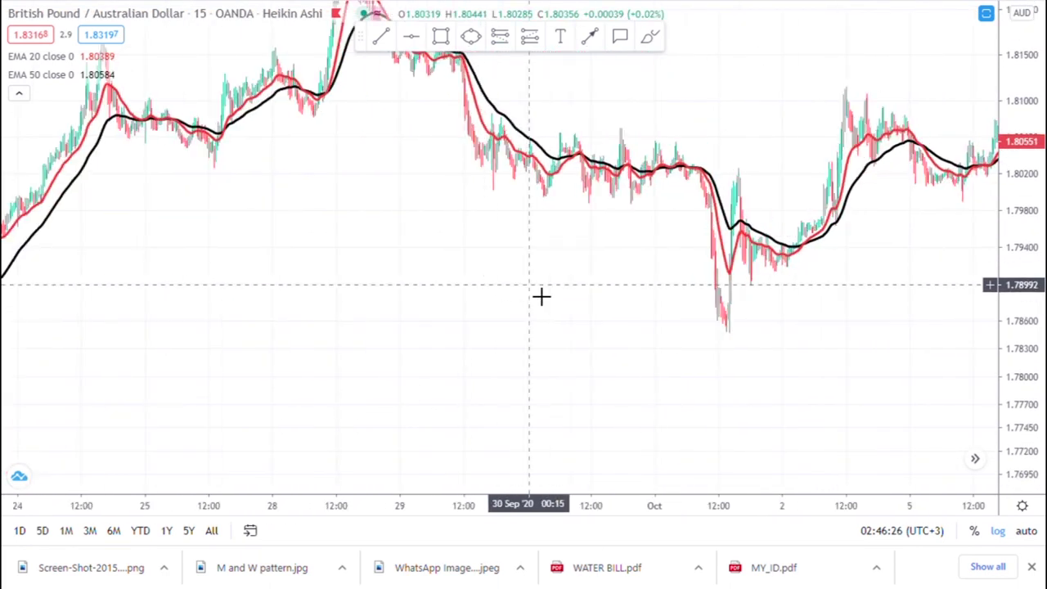
scroll(550, 335, up, 3)
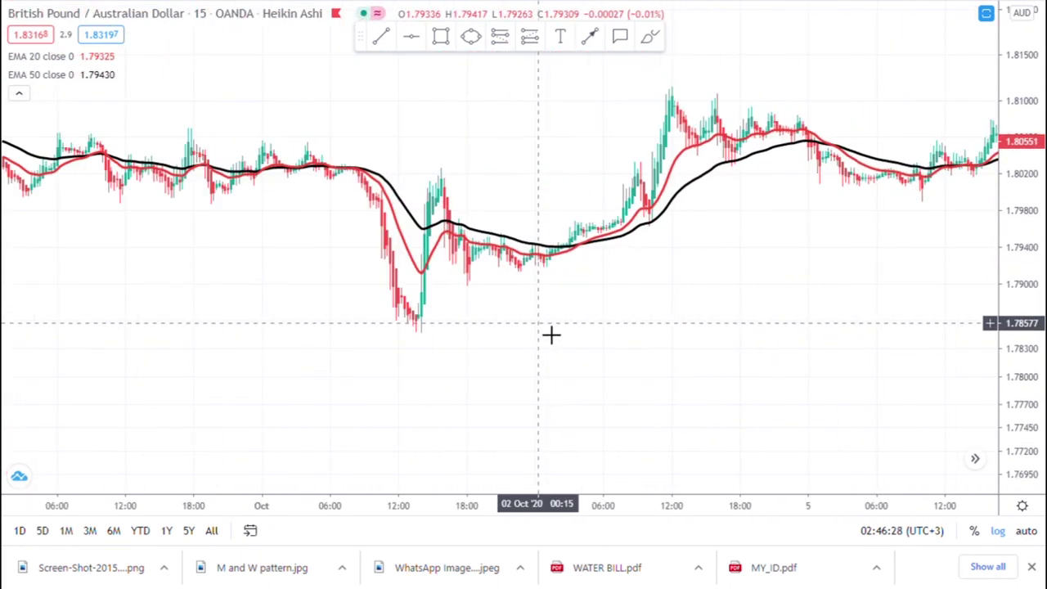
drag(482, 350, 444, 357)
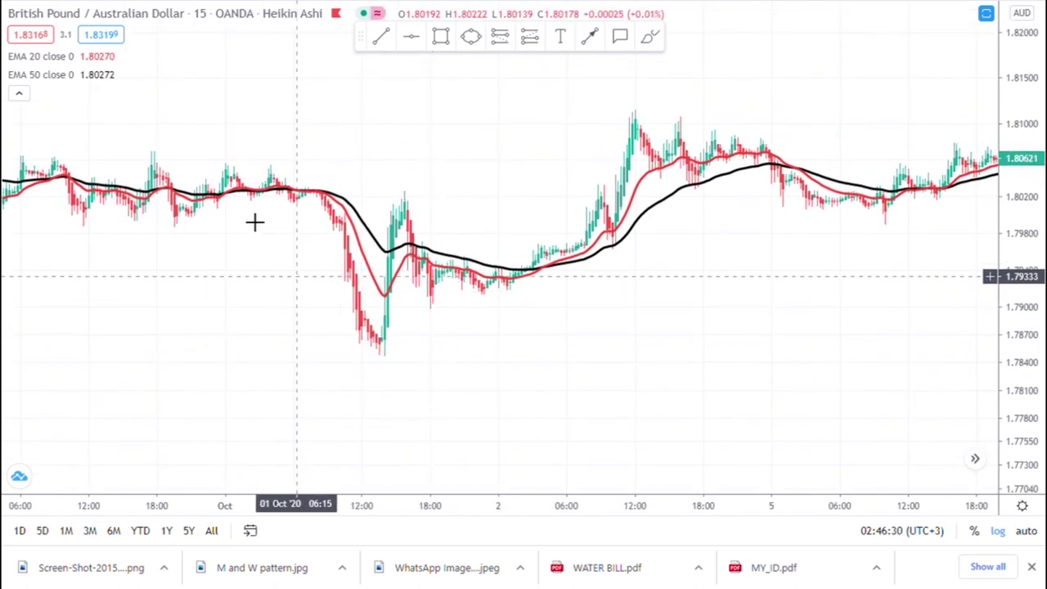
Brush swing lines over the 1 Oct spike and the twin 2 Oct peaks near 1.8100
click(651, 38)
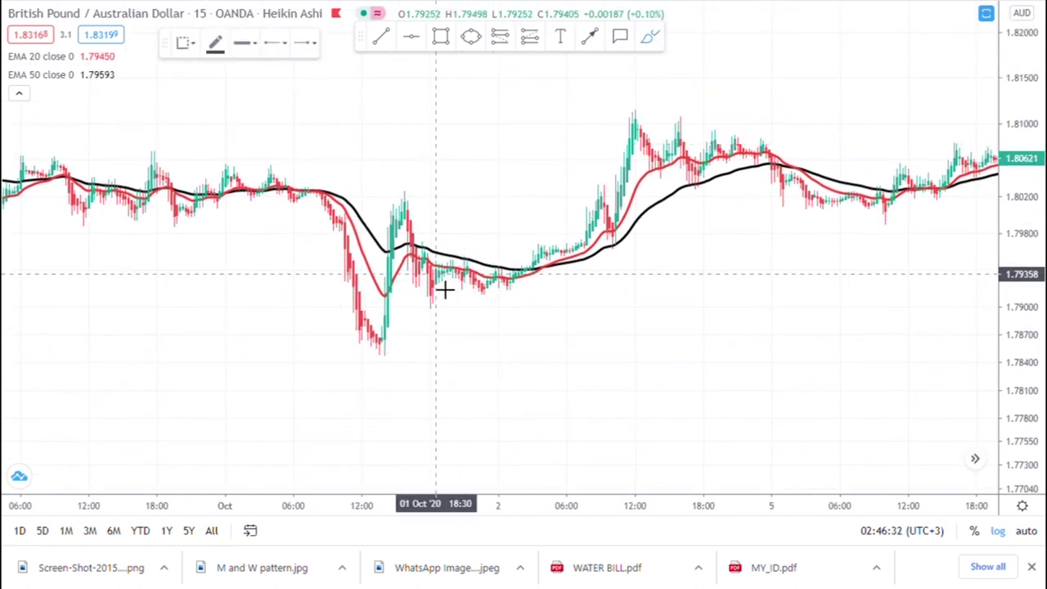
mouse_move(389, 337)
mouse_down()
mouse_move(386, 243)
mouse_move(398, 195)
mouse_up()
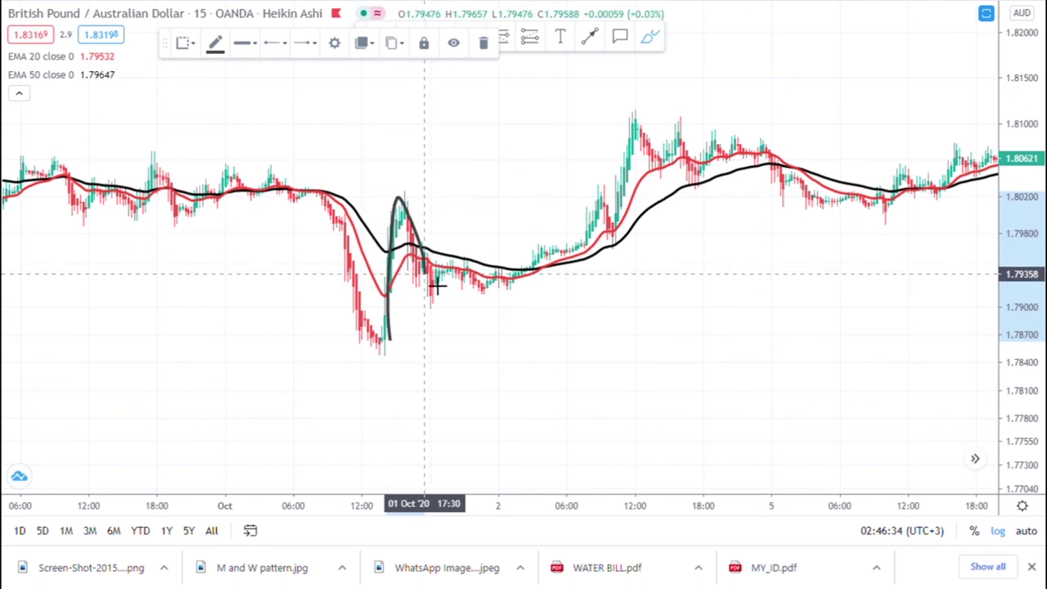
drag(453, 331, 455, 336)
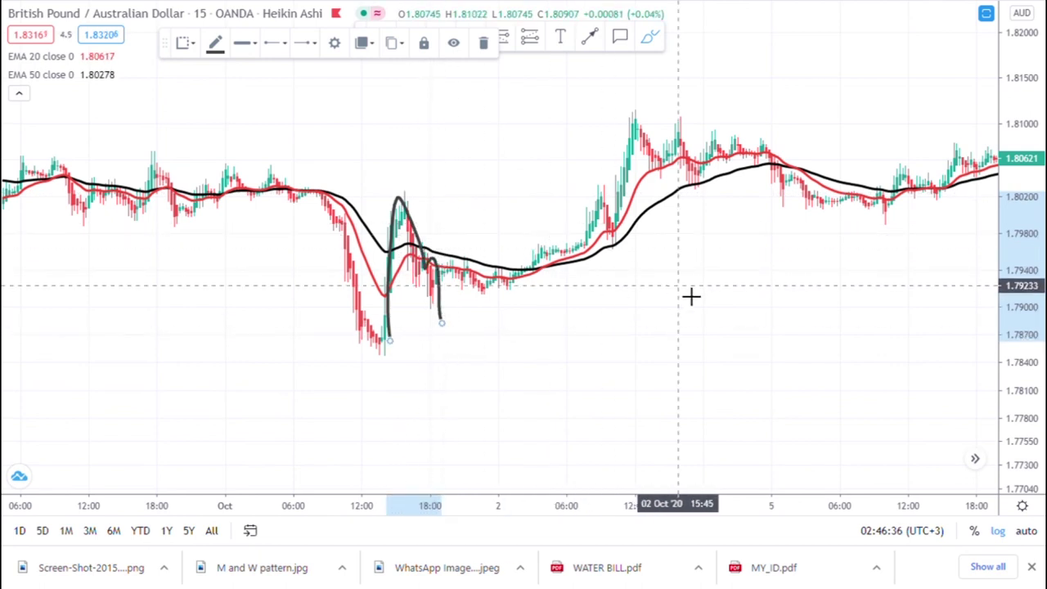
click(649, 42)
mouse_move(609, 244)
mouse_down()
mouse_move(612, 180)
mouse_move(647, 140)
mouse_move(668, 153)
mouse_up()
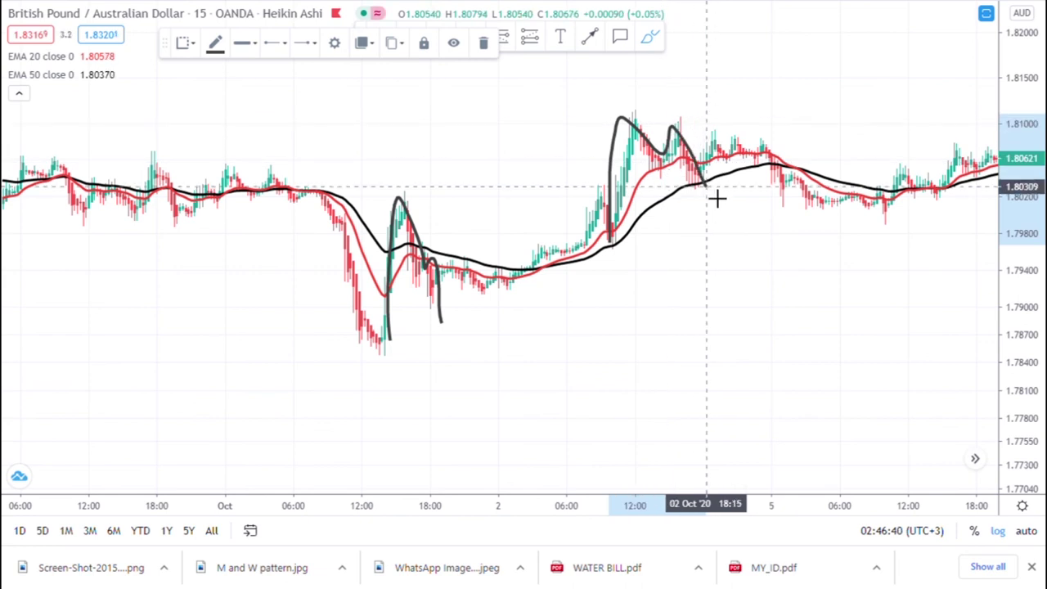
scroll(502, 300, left, 5)
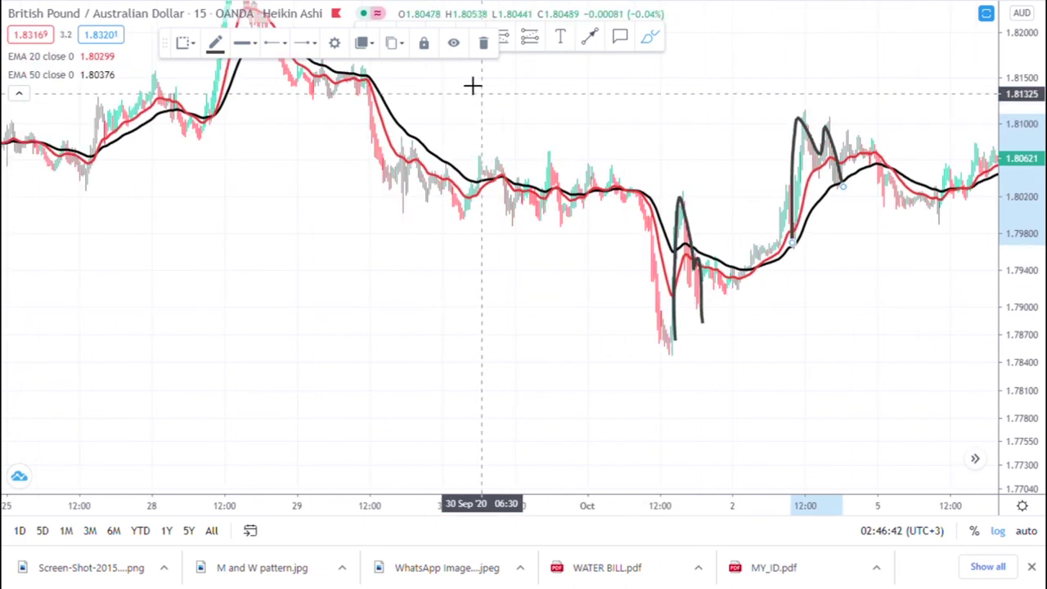
Pan the chart back through September until 17–22 Sep is in view
click(593, 45)
drag(567, 99, 645, 110)
mouse_move(491, 136)
mouse_down()
mouse_move(789, 289)
mouse_move(862, 185)
mouse_up()
scroll(507, 381, up, 5)
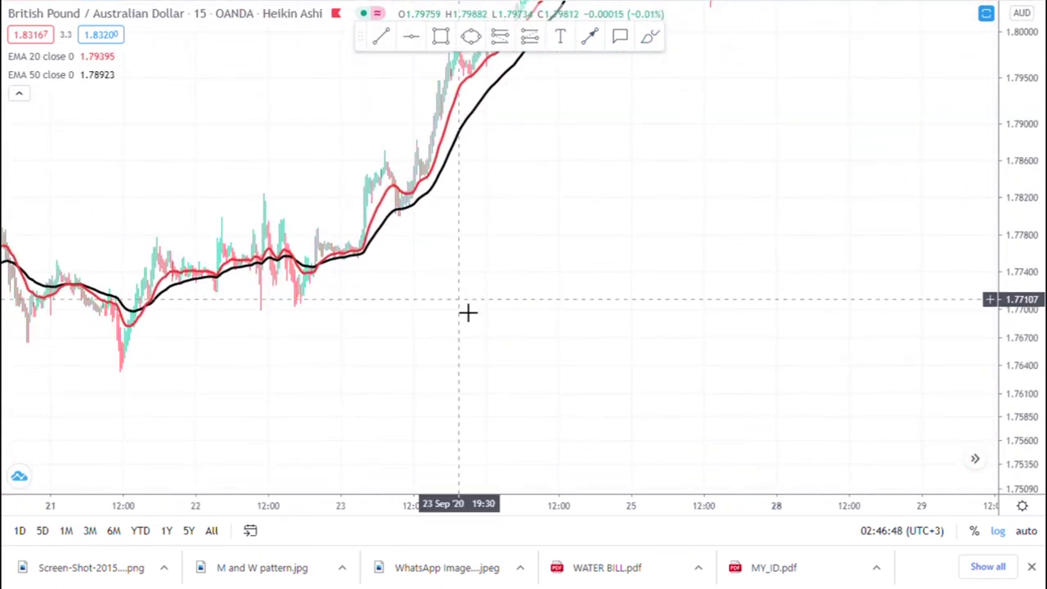
scroll(328, 340, up, 2)
drag(404, 316, 773, 302)
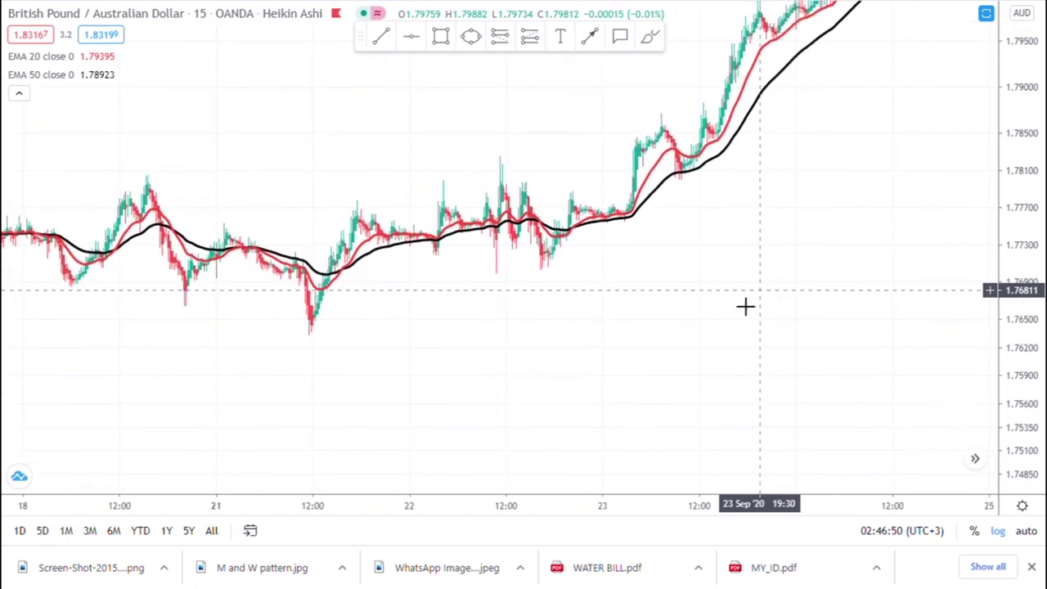
drag(415, 346, 729, 341)
drag(374, 339, 764, 327)
Zoom in on 15–16 Sep and stretch the price scale so the candles appear taller
scroll(723, 350, up, 3)
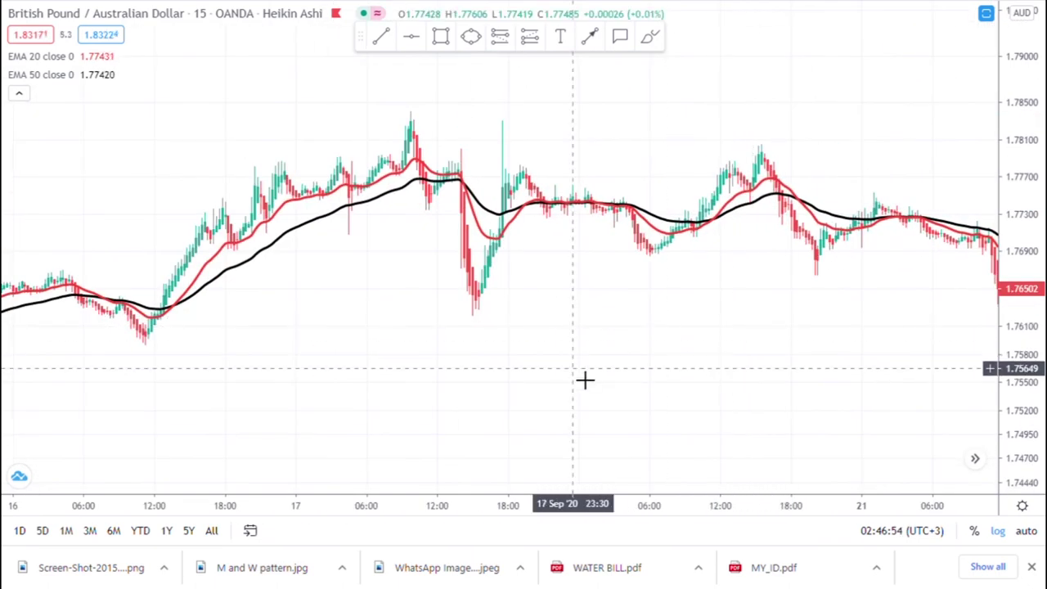
scroll(584, 379, up, 1)
drag(314, 362, 956, 379)
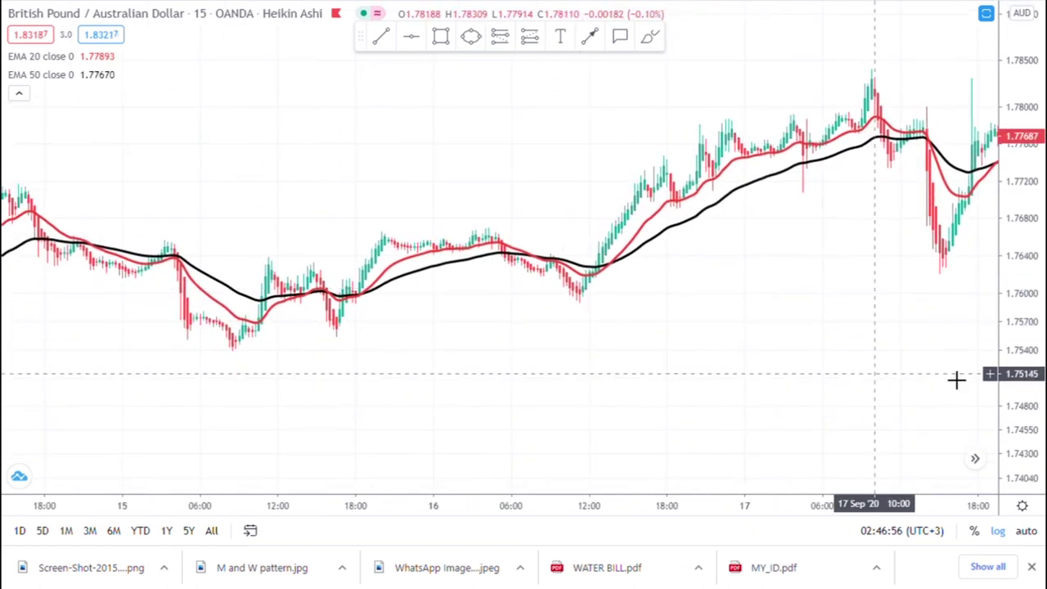
drag(1029, 373, 1024, 327)
scroll(837, 327, up, 2)
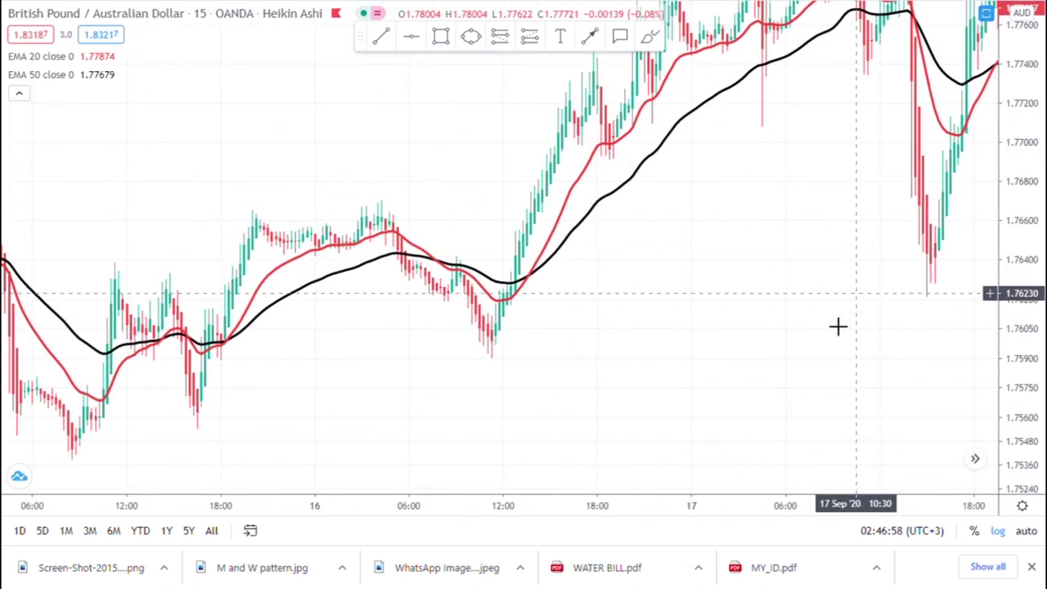
drag(530, 398, 788, 313)
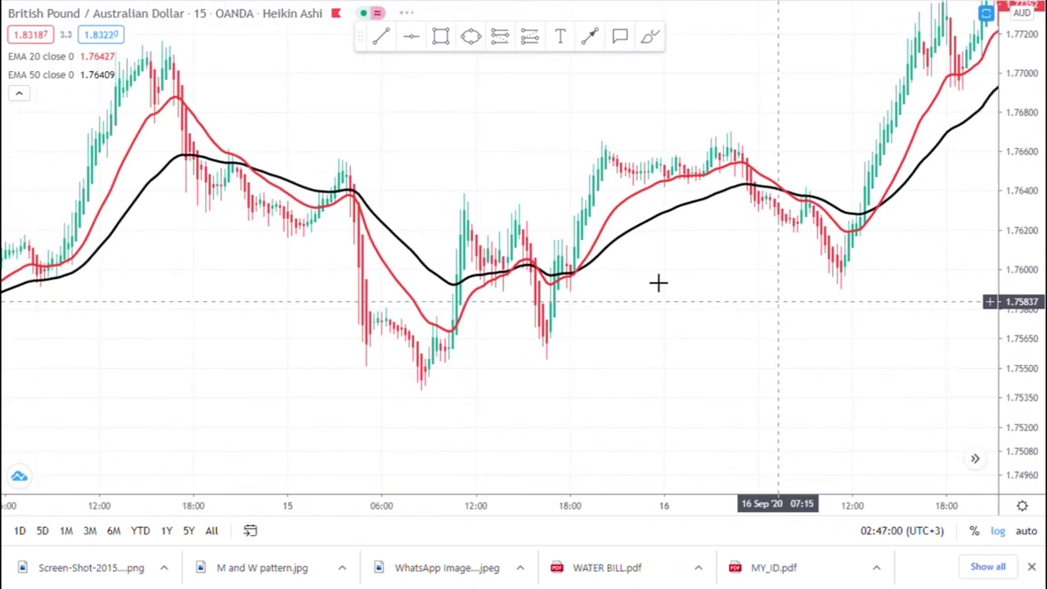
Brush-sketch the midday 15 Sep swing and place a short trade with stop 1.76409, target 1.75581
click(652, 38)
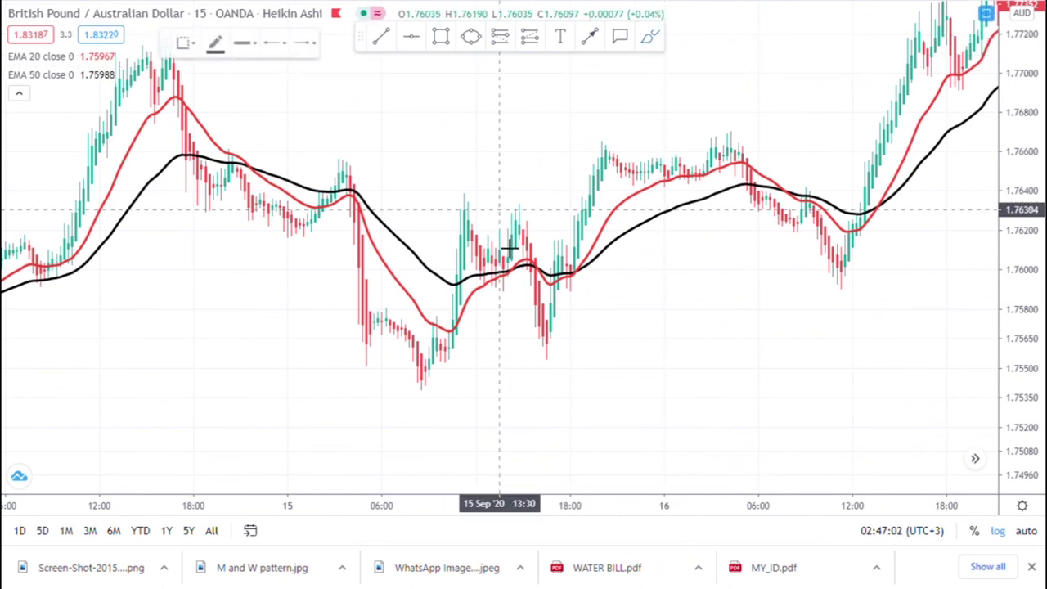
drag(449, 348, 457, 264)
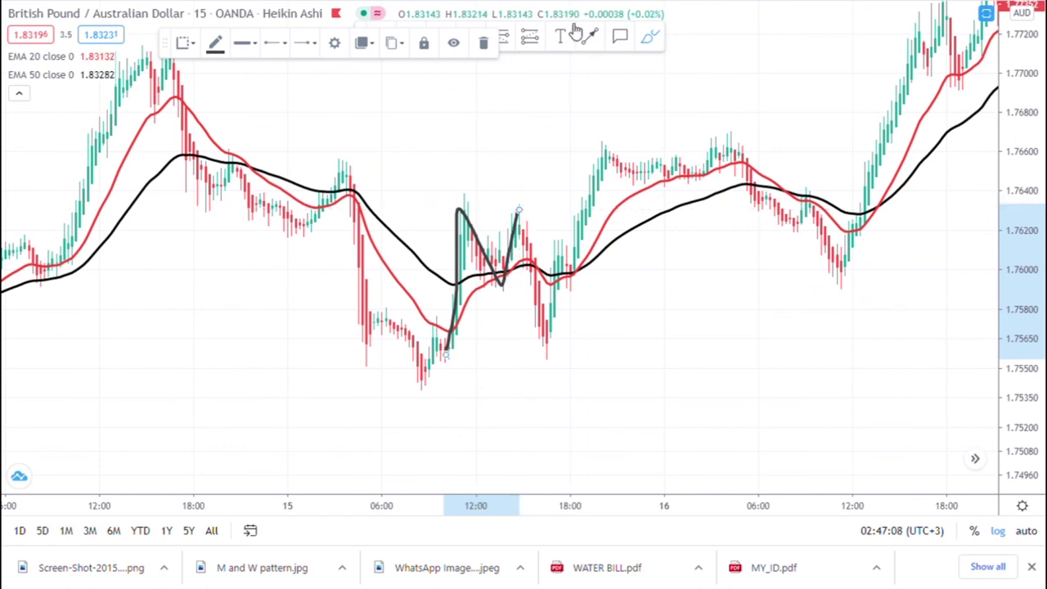
click(516, 41)
click(518, 215)
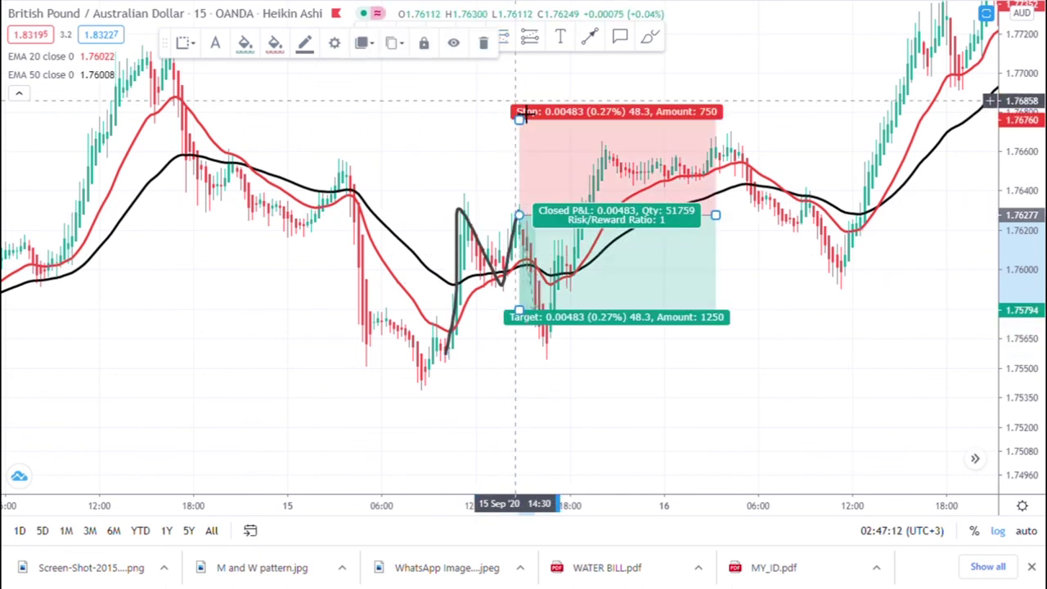
drag(518, 120, 538, 201)
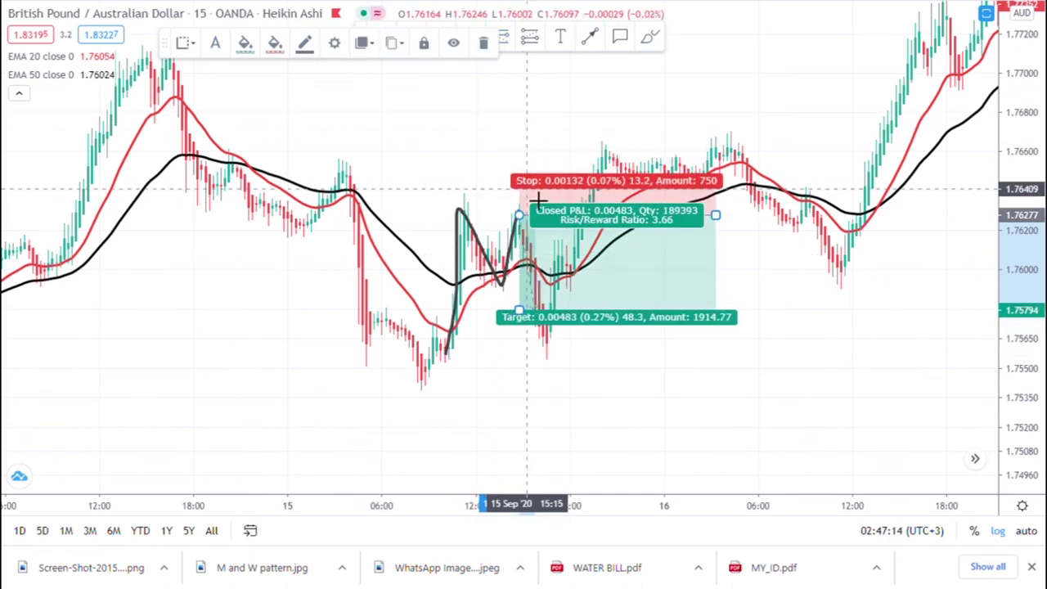
drag(519, 317, 519, 344)
Check the short position's figures (risk/reward 5.27) and mark a 1.75596 horizontal level at the low
click(483, 74)
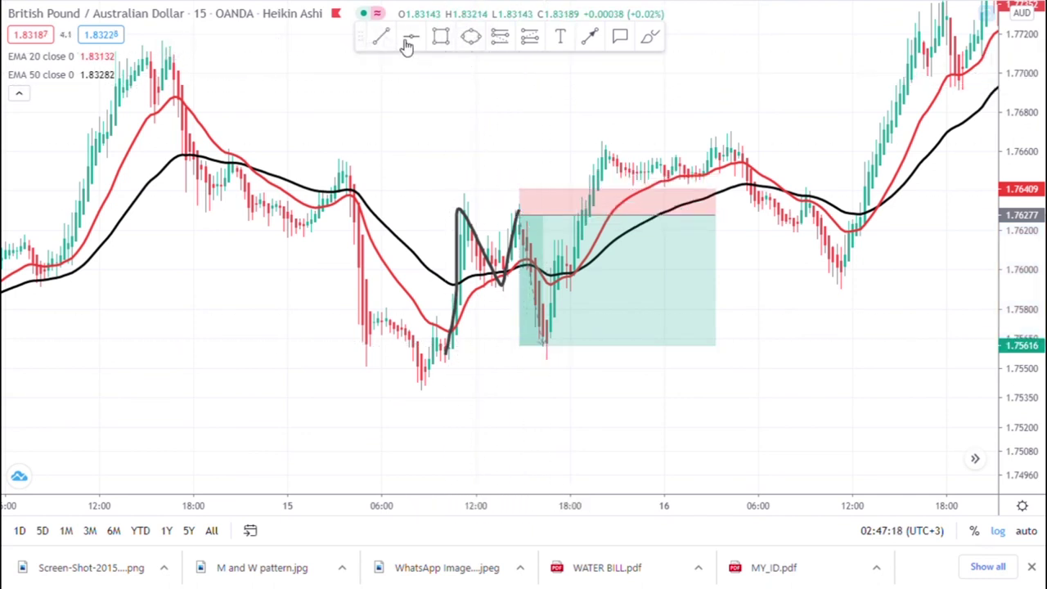
click(526, 360)
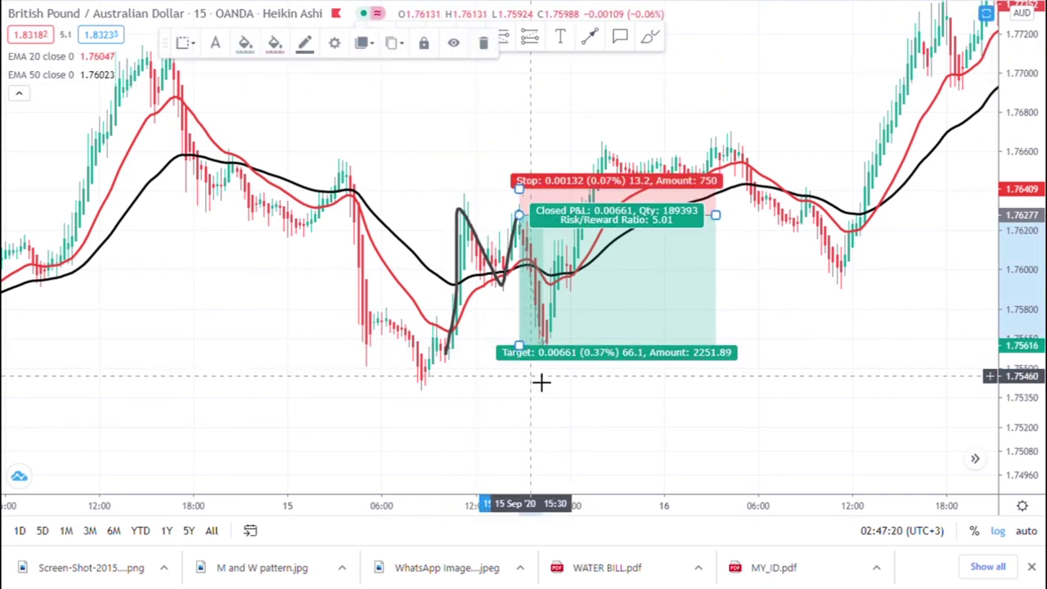
click(498, 366)
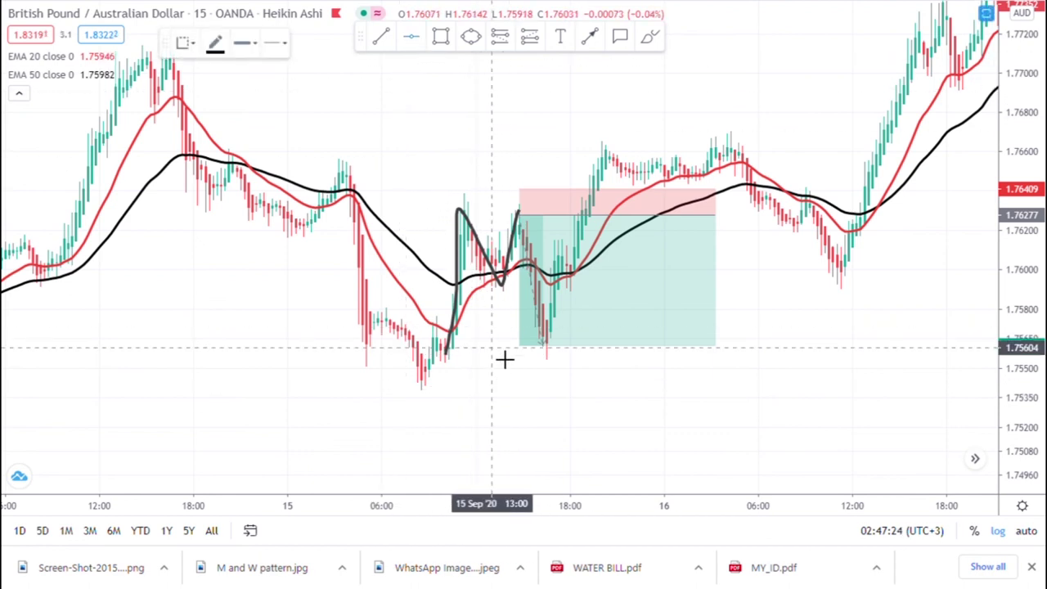
drag(504, 361, 530, 368)
drag(275, 302, 482, 341)
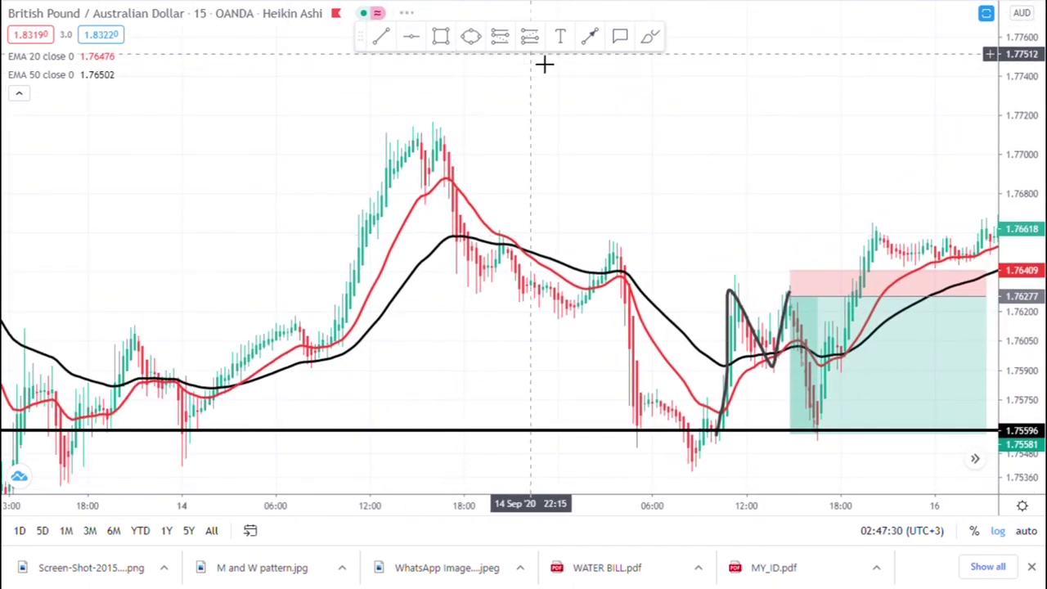
Brush-trace the M swing over the 14 Sep double top and delete the stray stroke
click(651, 39)
mouse_move(322, 366)
mouse_down()
mouse_move(390, 164)
mouse_move(409, 140)
mouse_move(429, 188)
mouse_up()
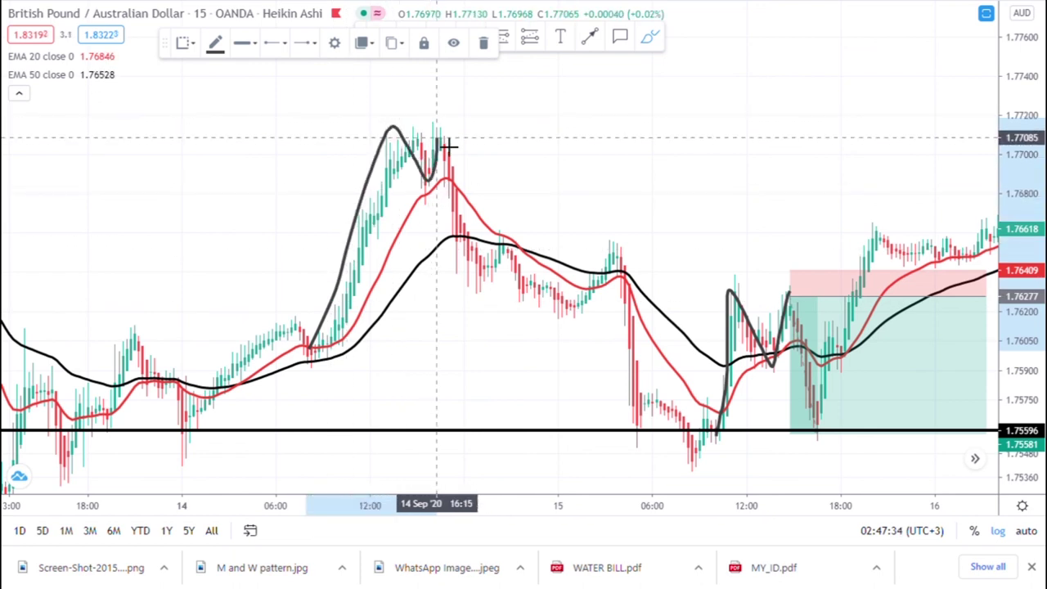
drag(481, 247, 495, 284)
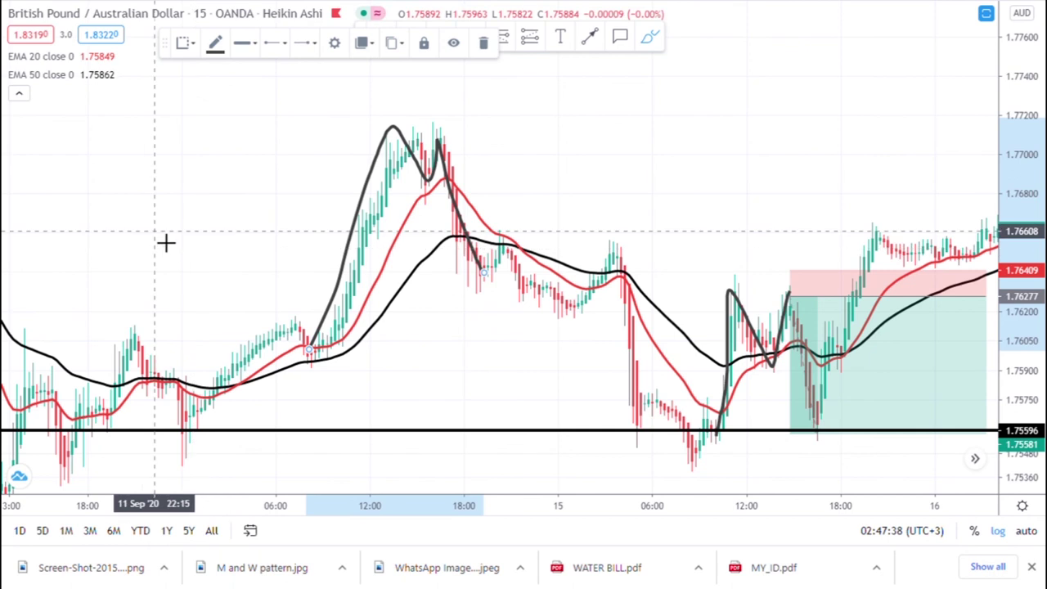
mouse_move(152, 254)
mouse_down()
mouse_move(320, 250)
mouse_move(389, 230)
mouse_up()
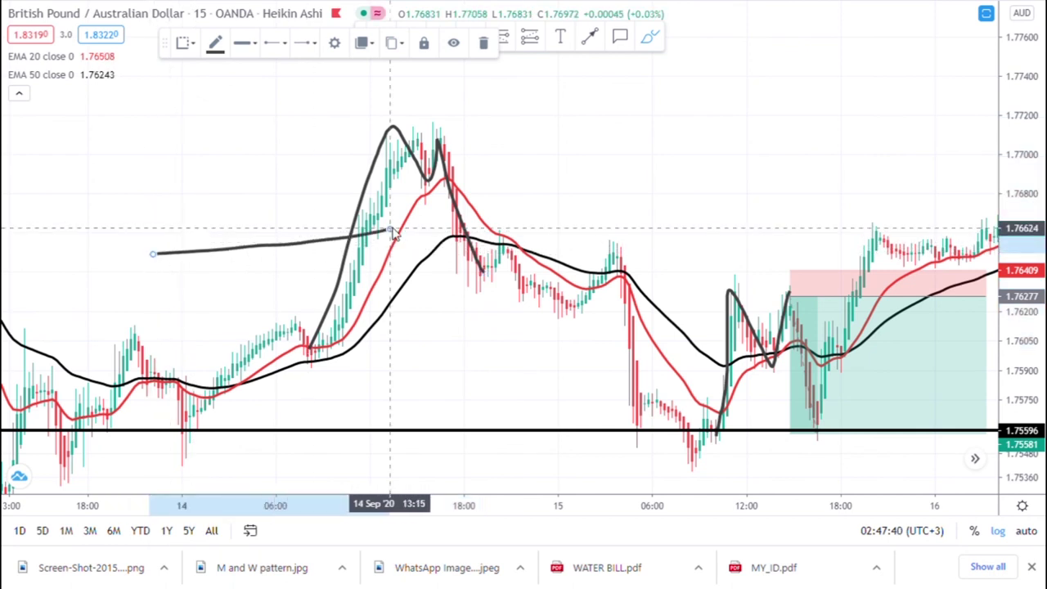
click(486, 44)
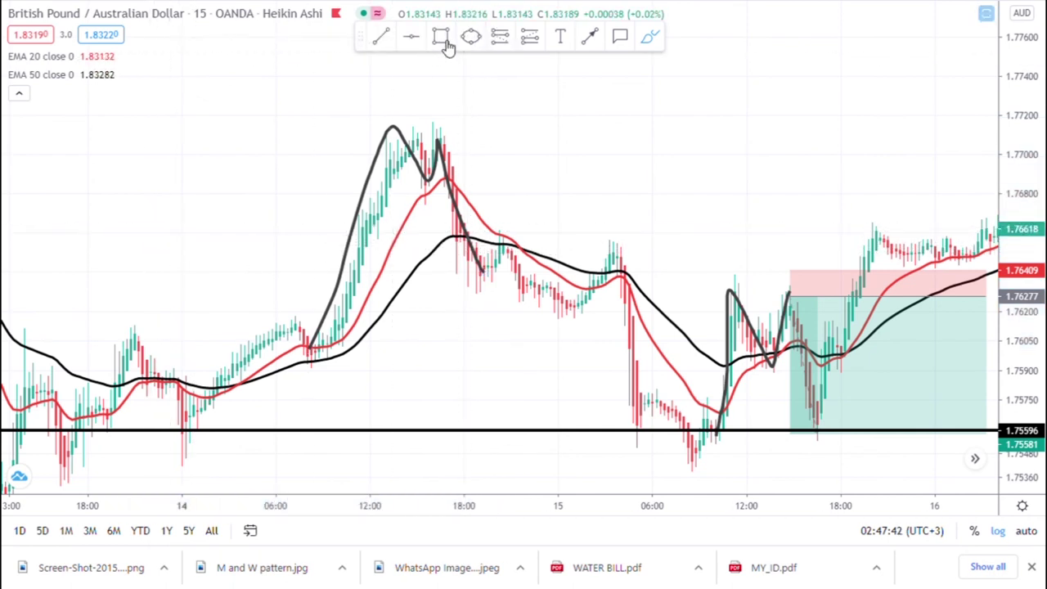
Add a horizontal level at 1.76382 below the M swing
click(433, 189)
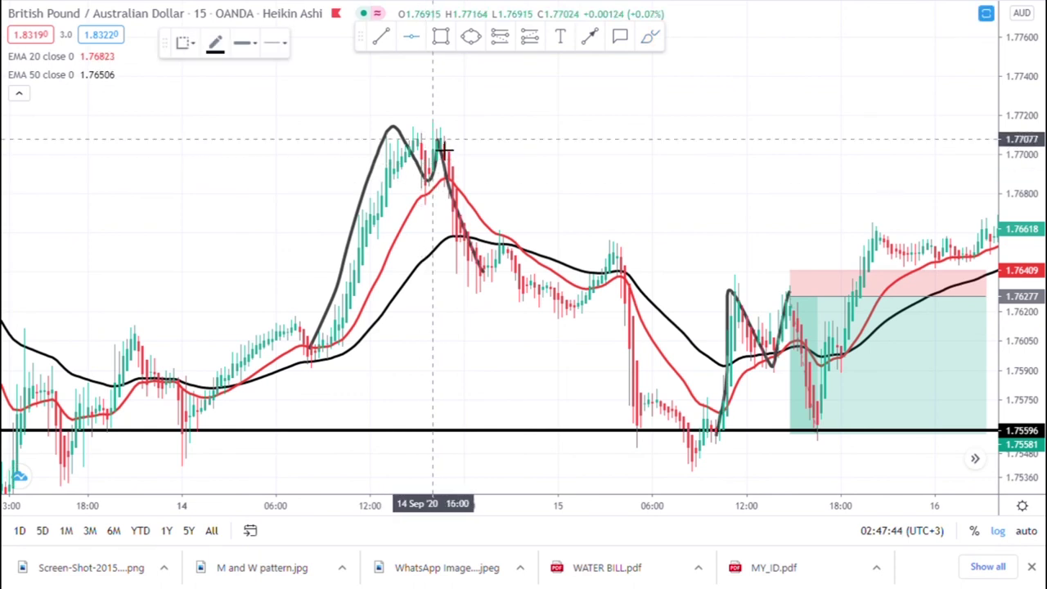
click(455, 286)
drag(230, 319, 105, 271)
Pan forward through late September to show 28 Sep–1 Oct and the 29 Sep drop toward 1.8030
drag(587, 180, 12, 286)
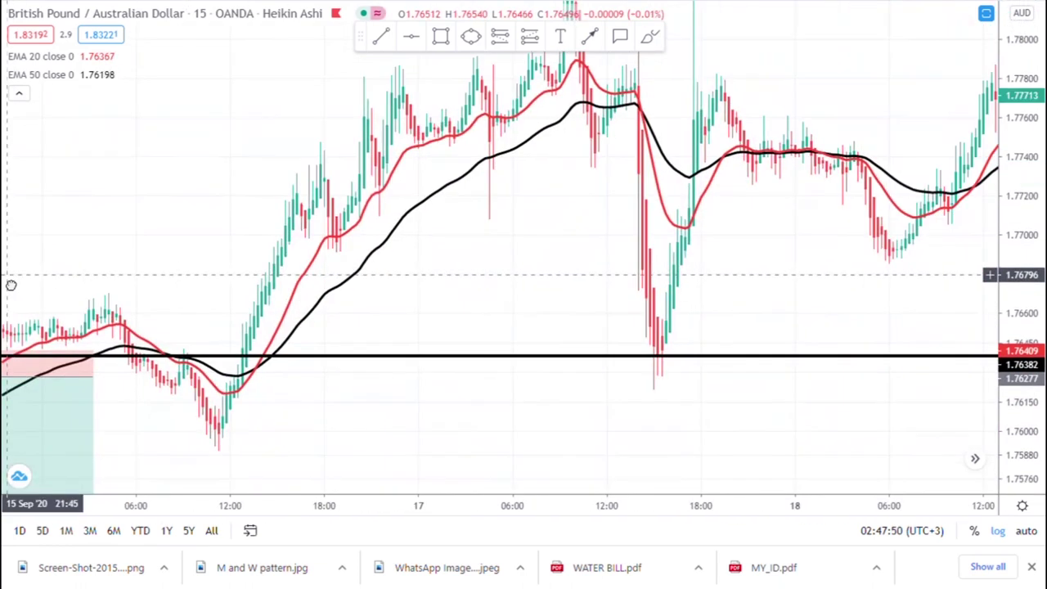
drag(852, 295, 157, 342)
drag(742, 364, 477, 369)
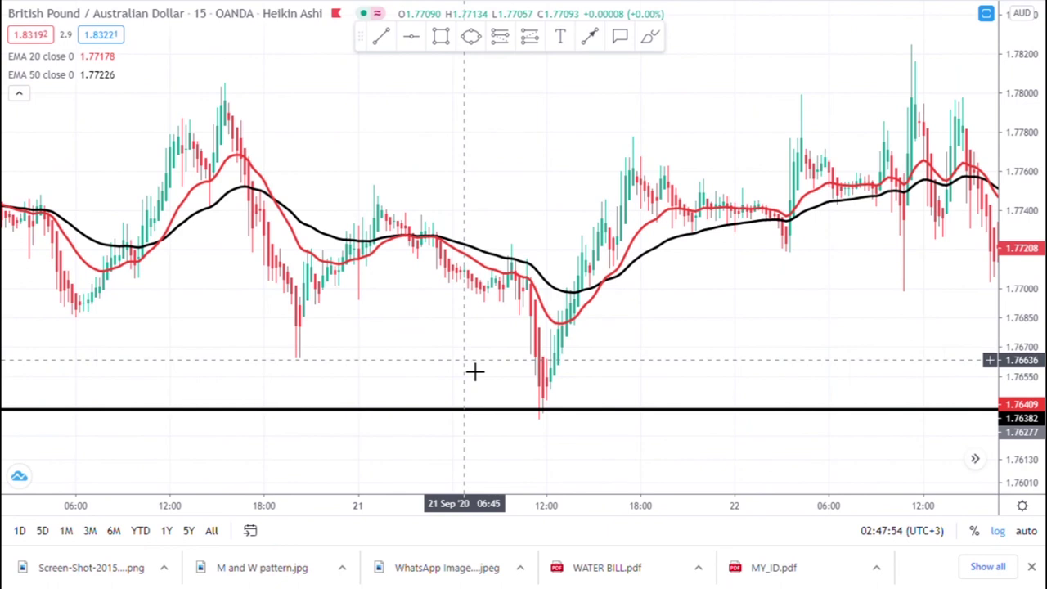
drag(822, 354, 456, 350)
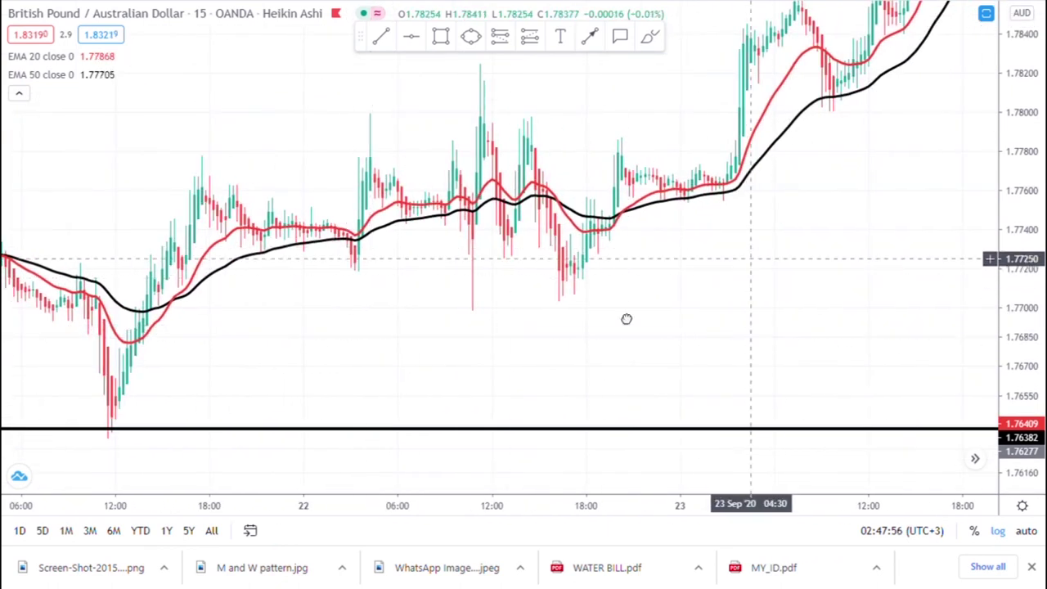
drag(626, 318, 70, 467)
drag(543, 205, 445, 360)
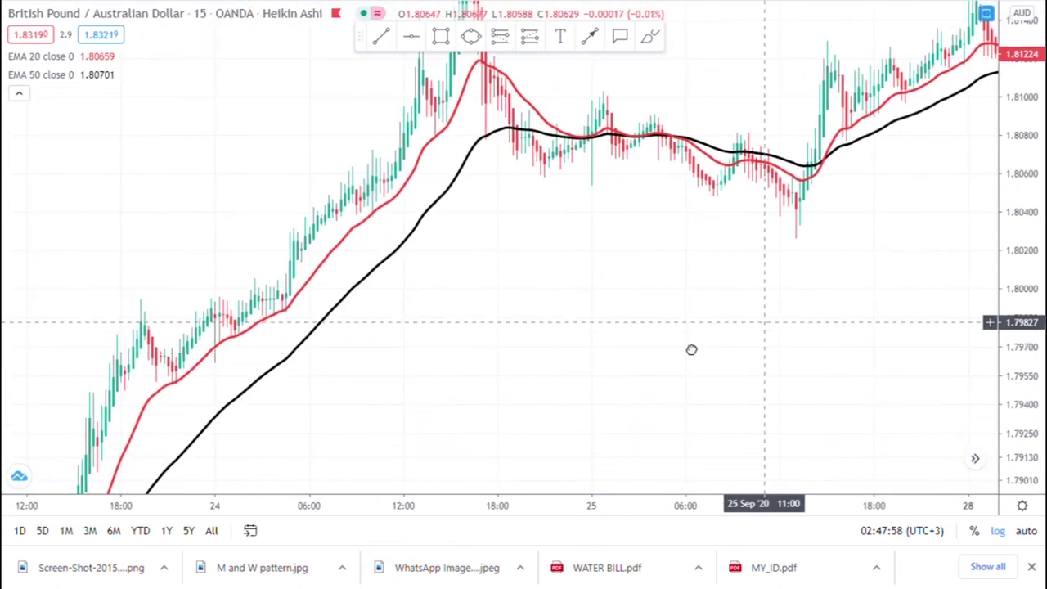
drag(829, 328, 100, 343)
drag(573, 335, 240, 344)
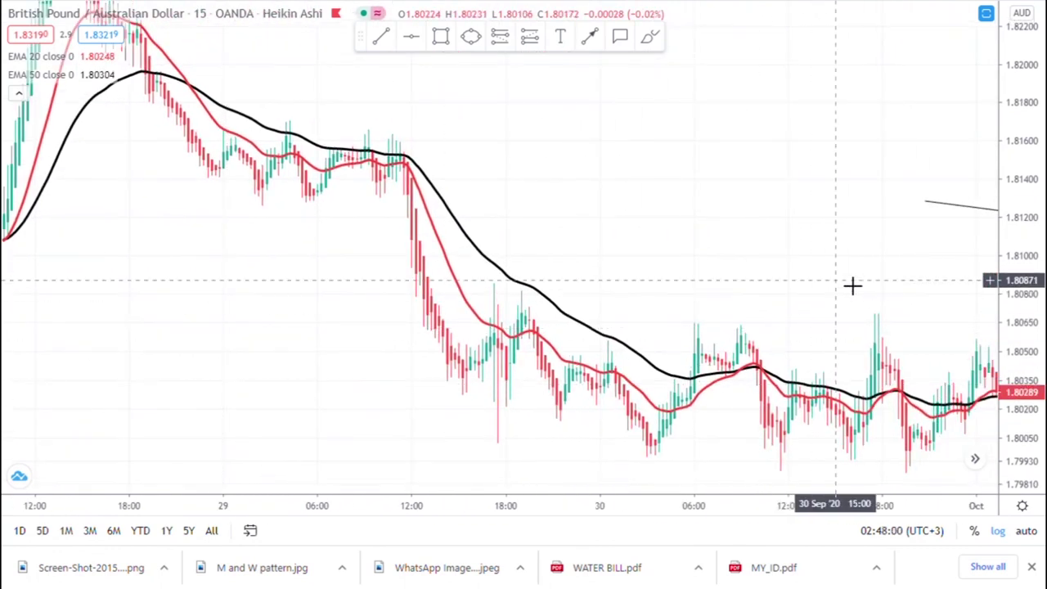